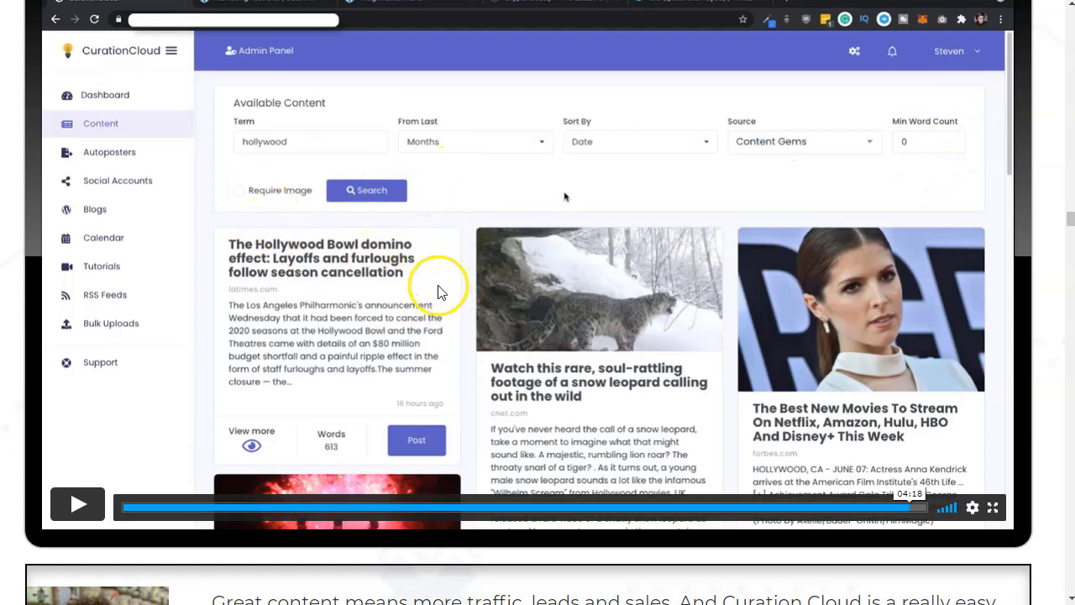
pyautogui.scroll(-1, 537, 302)
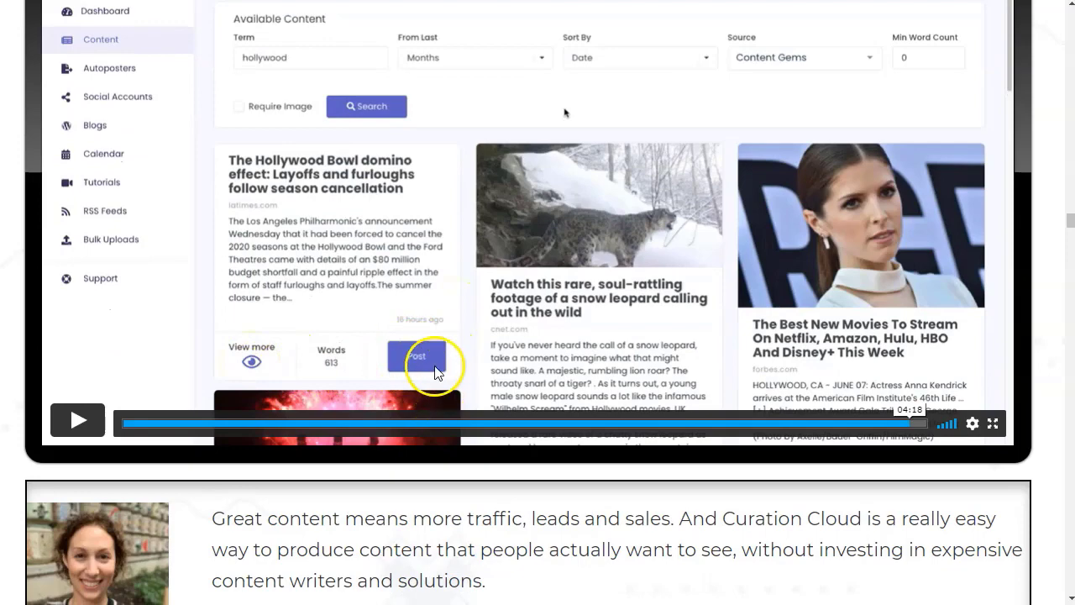
pyautogui.scroll(2, 608, 280)
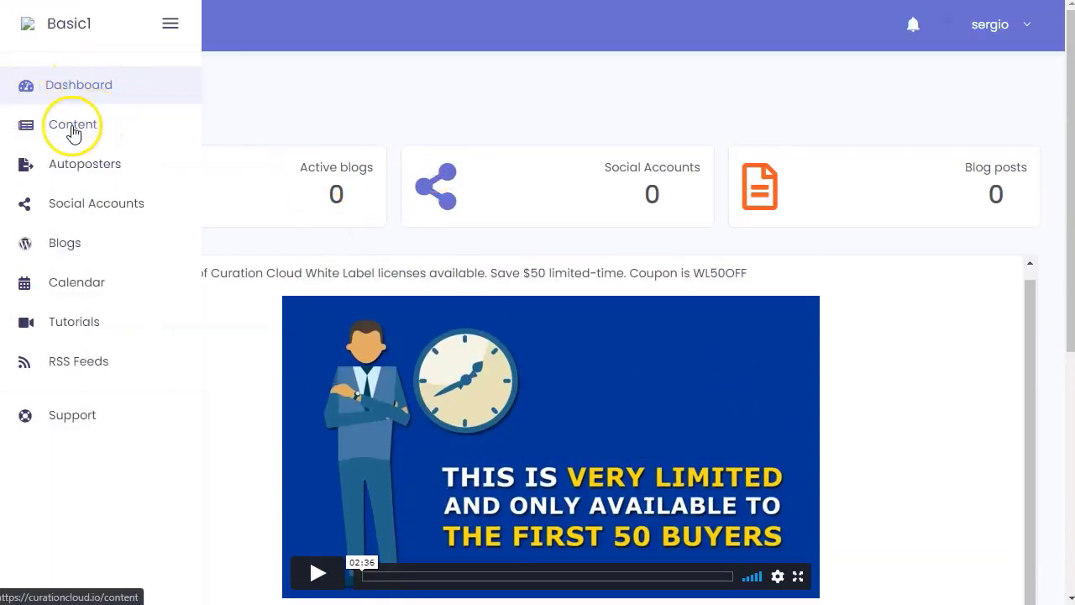
# - Open the Content section and look through the available articles
pyautogui.click(73, 128)
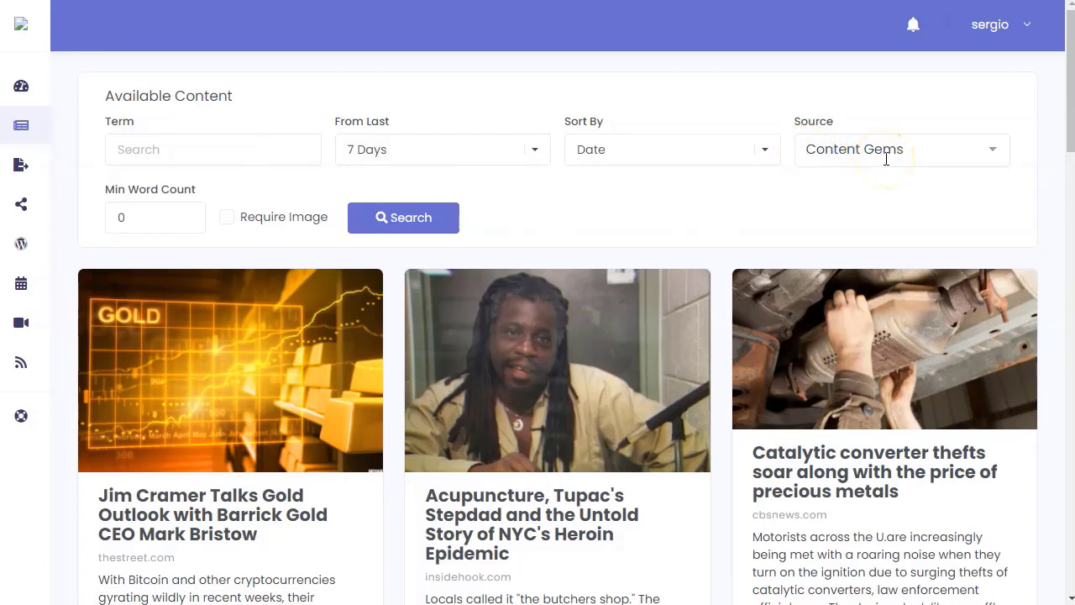
pyautogui.scroll(-5, 524, 424)
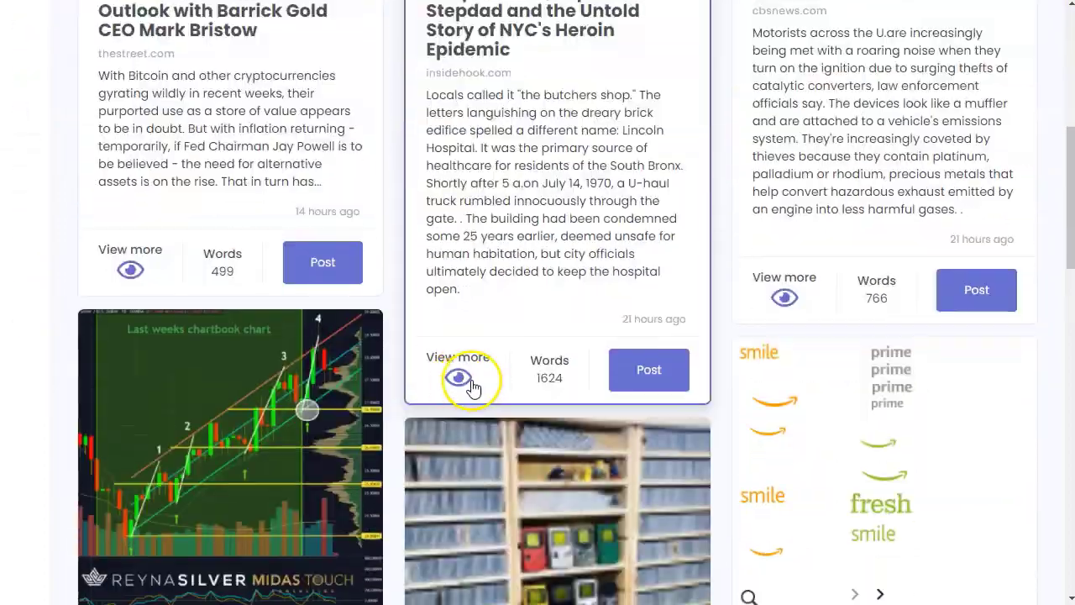
pyautogui.scroll(-10, 473, 387)
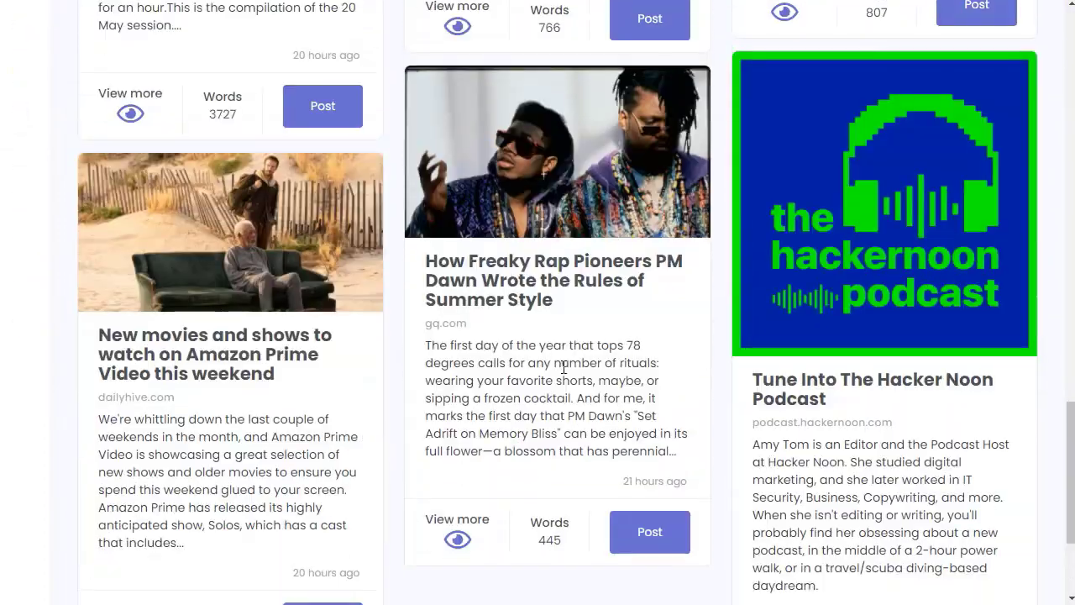
pyautogui.scroll(15, 564, 367)
# - Set the content search term to "Keto Diet", limit it to the last 7 Days and sort by Popularity
pyautogui.click(247, 149)
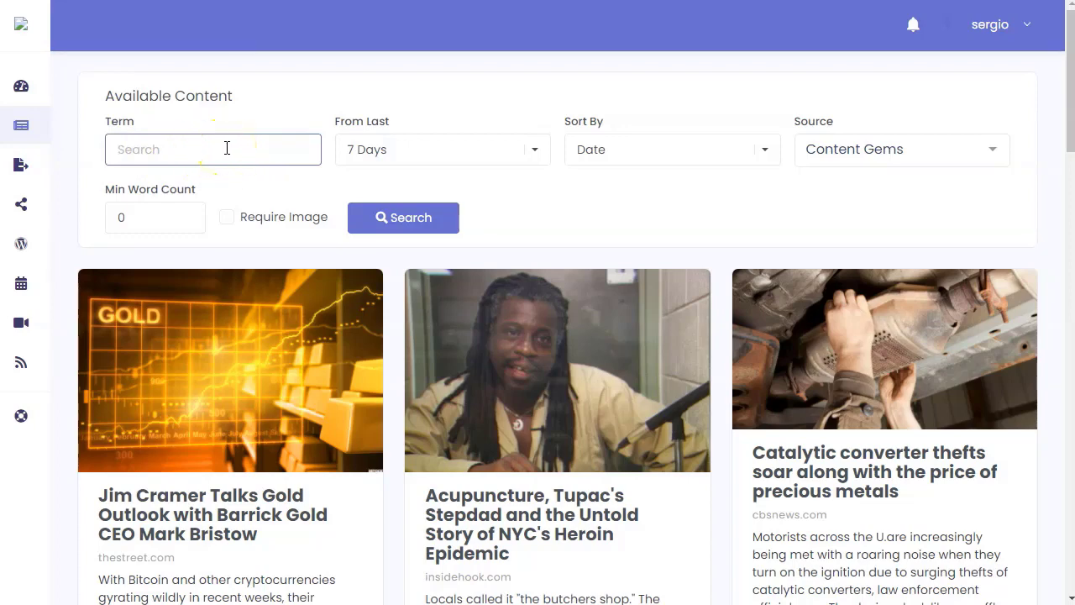
pyautogui.write('Keto Diet')
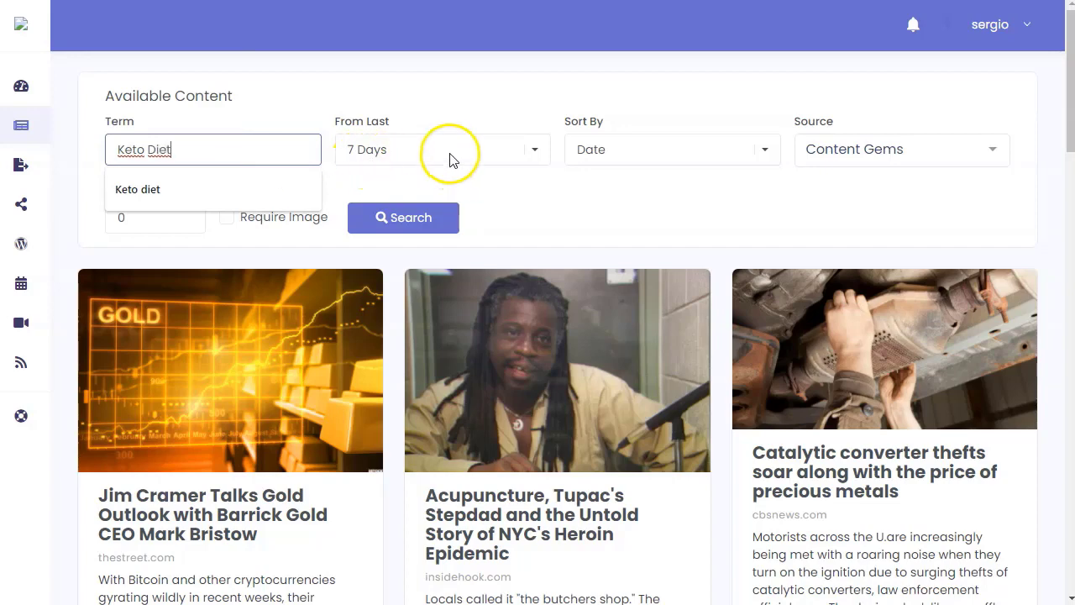
pyautogui.click(451, 156)
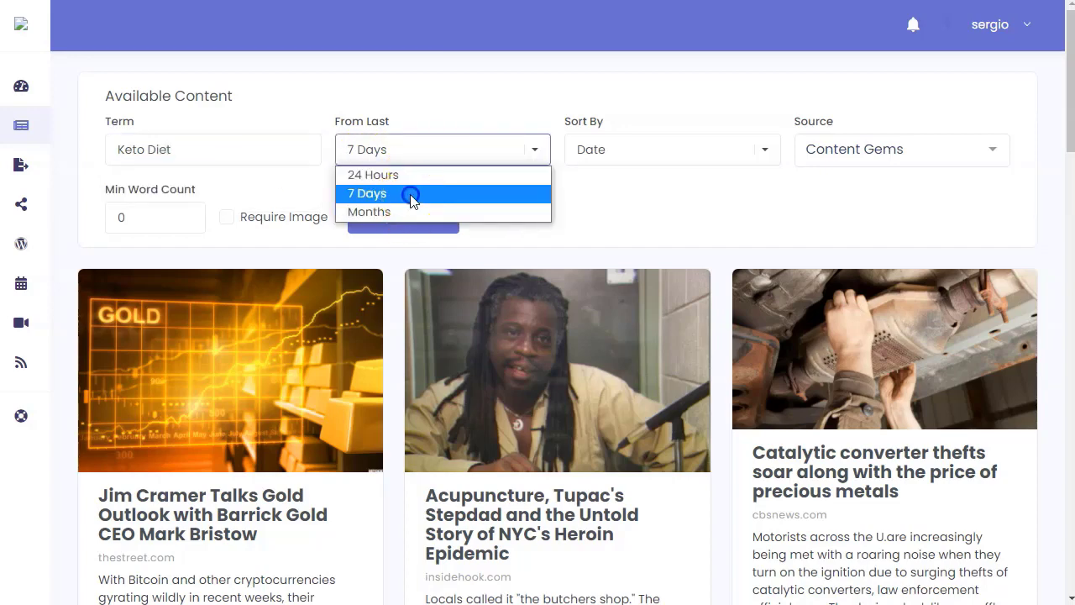
pyautogui.click(410, 193)
pyautogui.click(643, 152)
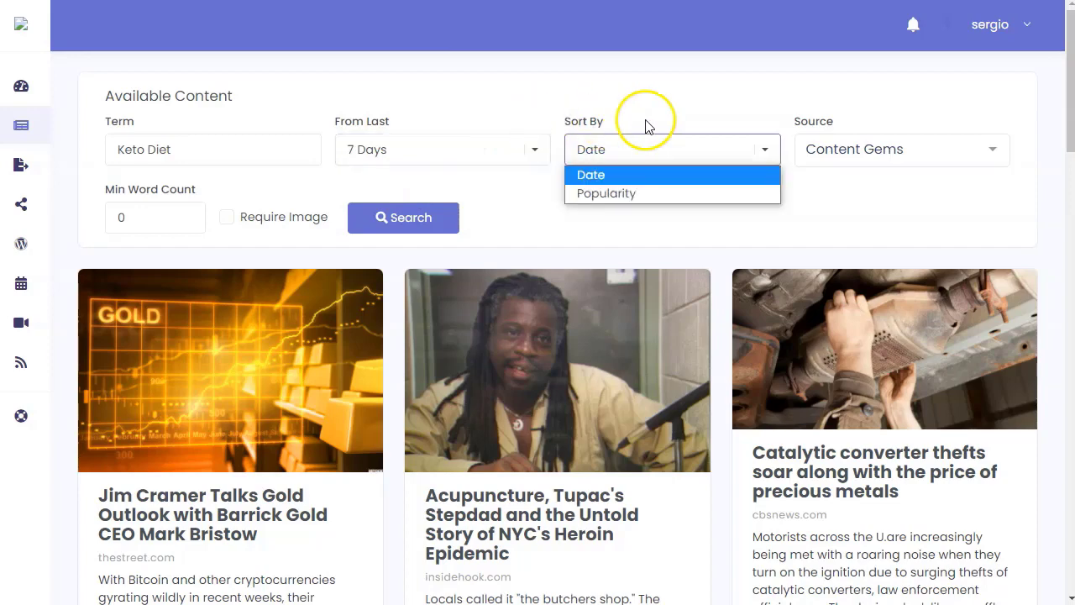
pyautogui.click(613, 193)
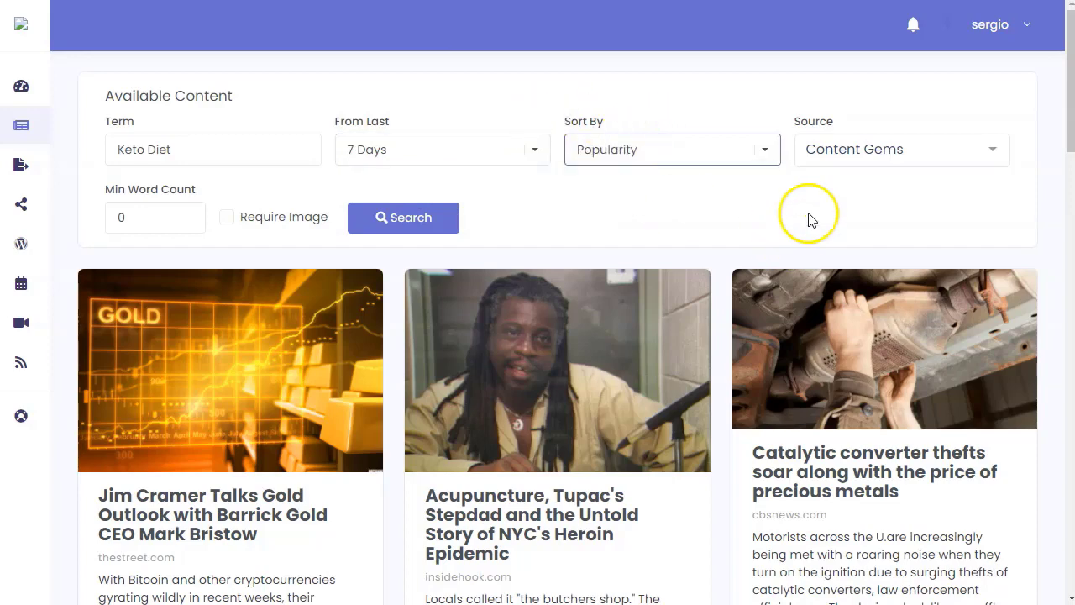
# - Choose Content Gems as the source, require an image and run the content search
pyautogui.click(917, 152)
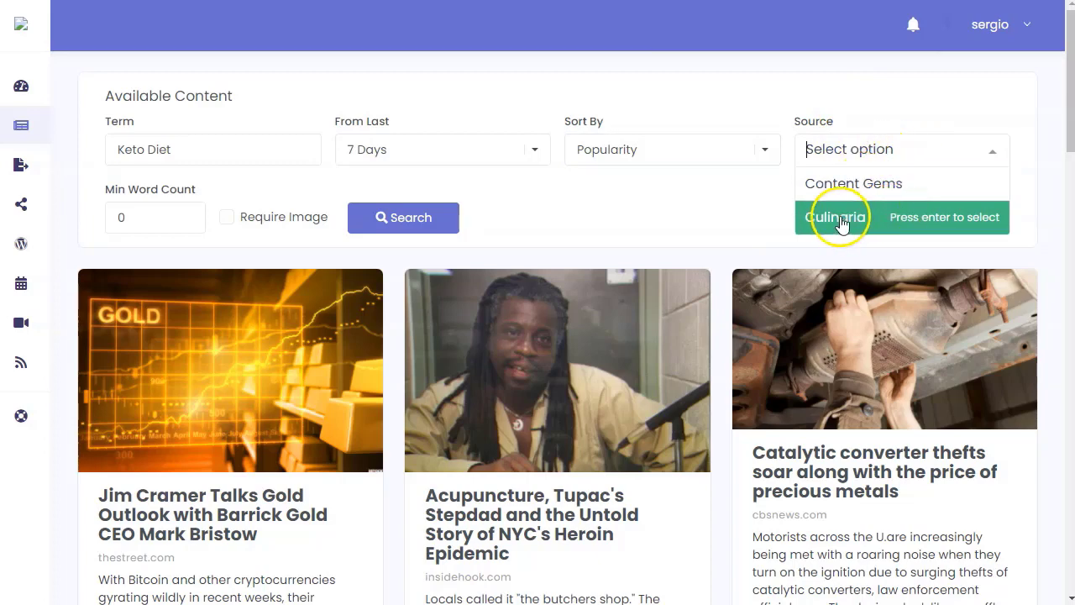
pyautogui.click(848, 189)
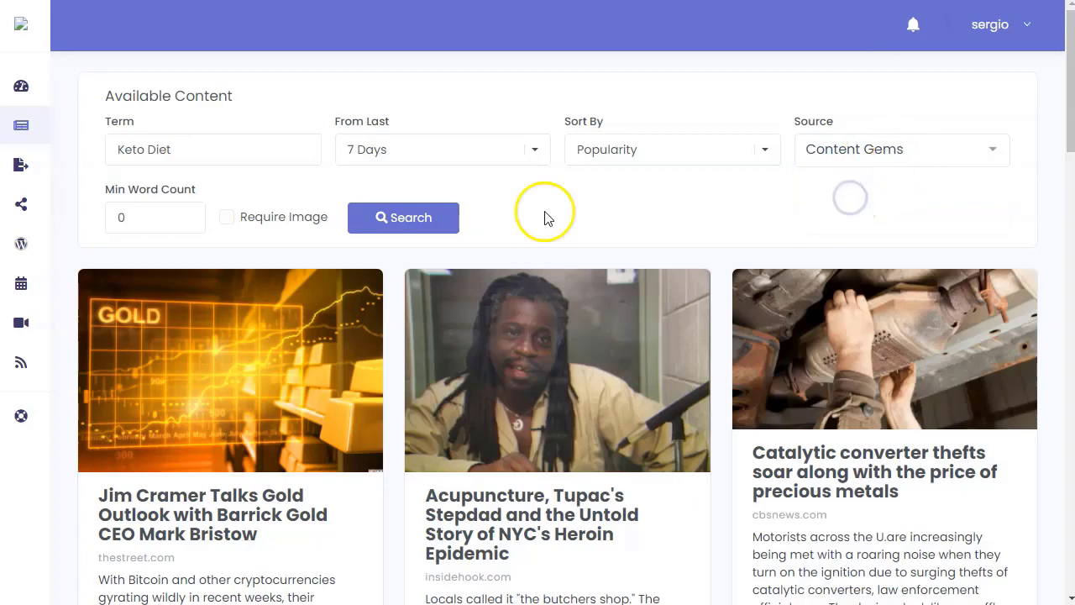
pyautogui.click(141, 214)
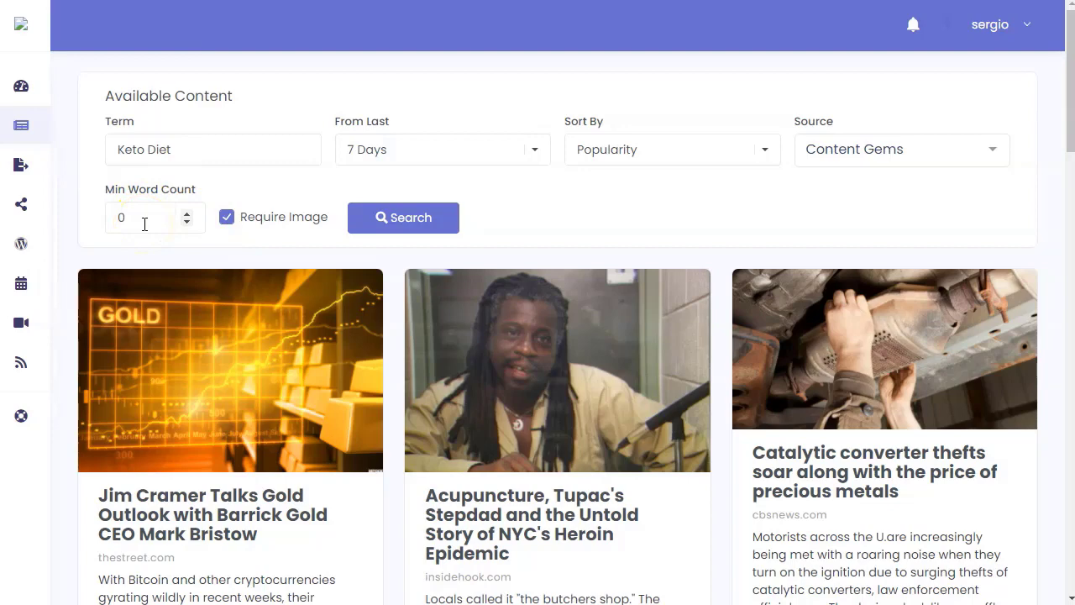
pyautogui.click(399, 223)
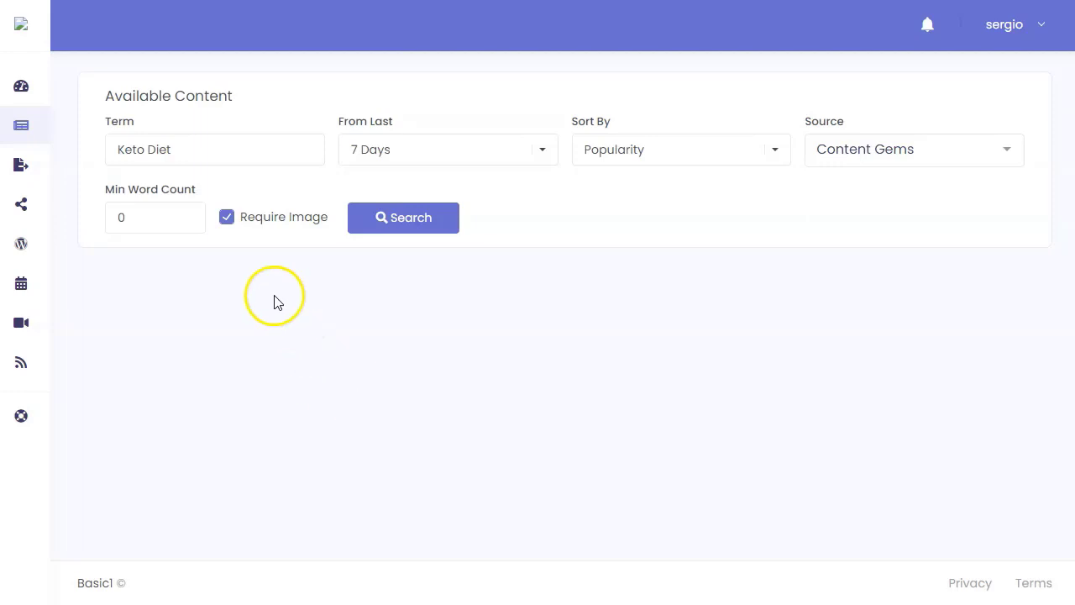
# - Return to the dashboard and reopen the Content section to reset the search filters
pyautogui.moveTo(19, 29)
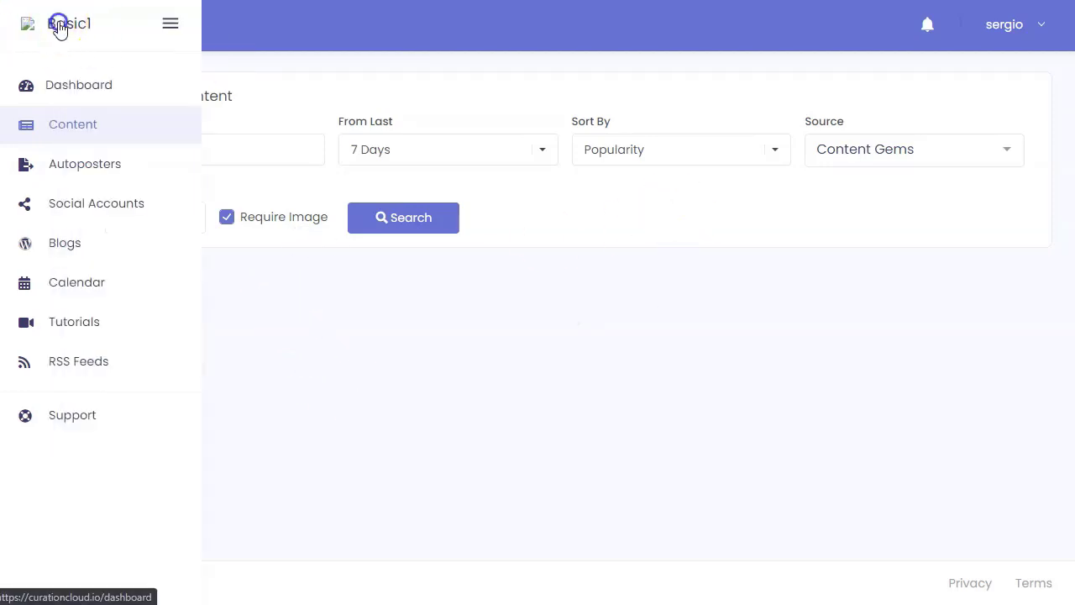
pyautogui.click(59, 30)
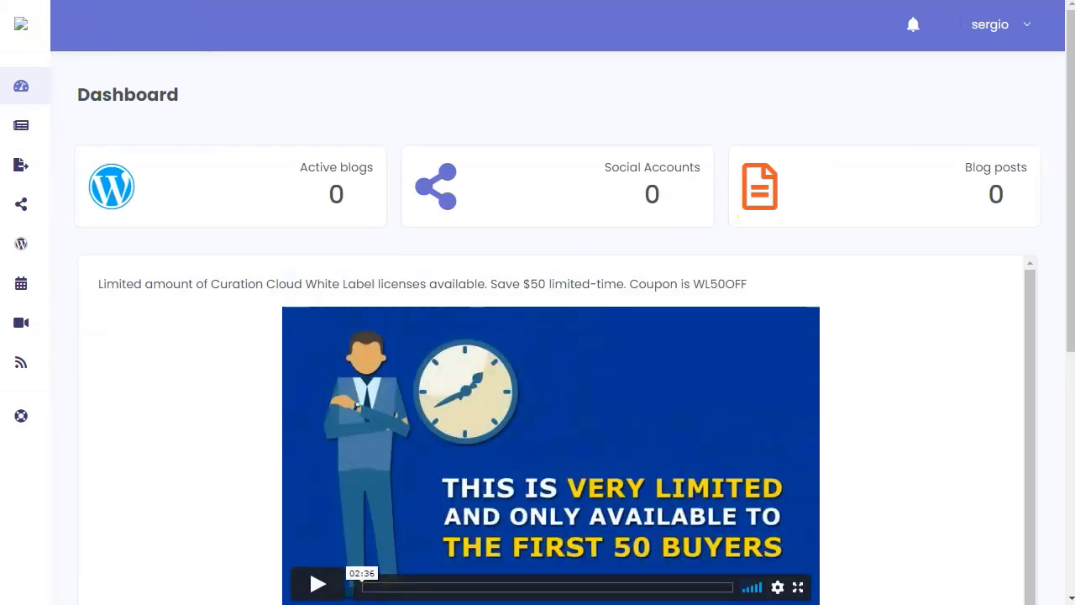
pyautogui.click(69, 128)
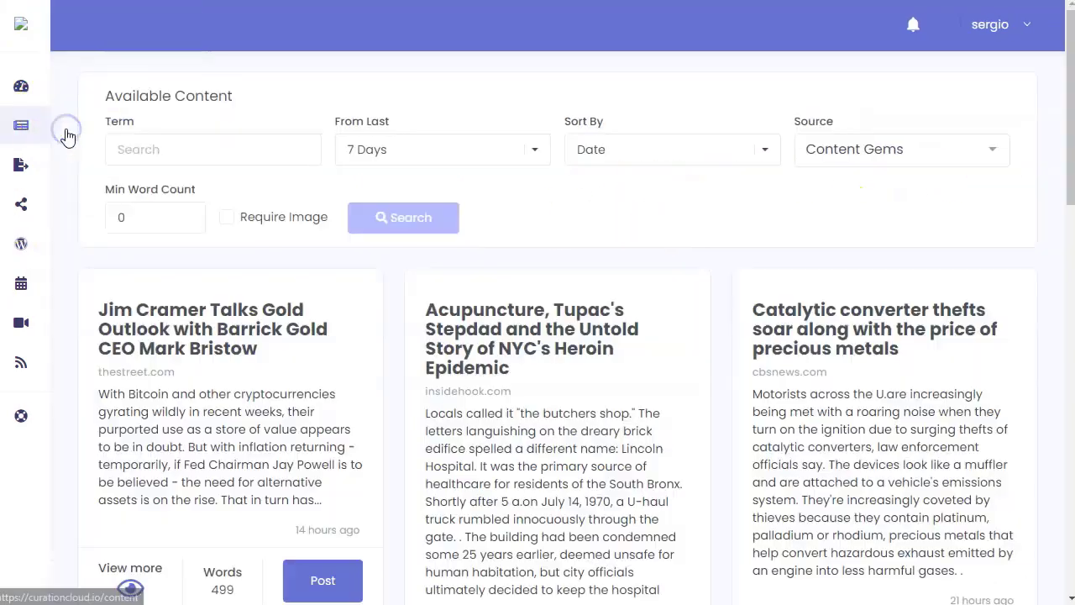
# - Search the Culinaria source for "Keto Diet" content that requires an image
pyautogui.click(876, 141)
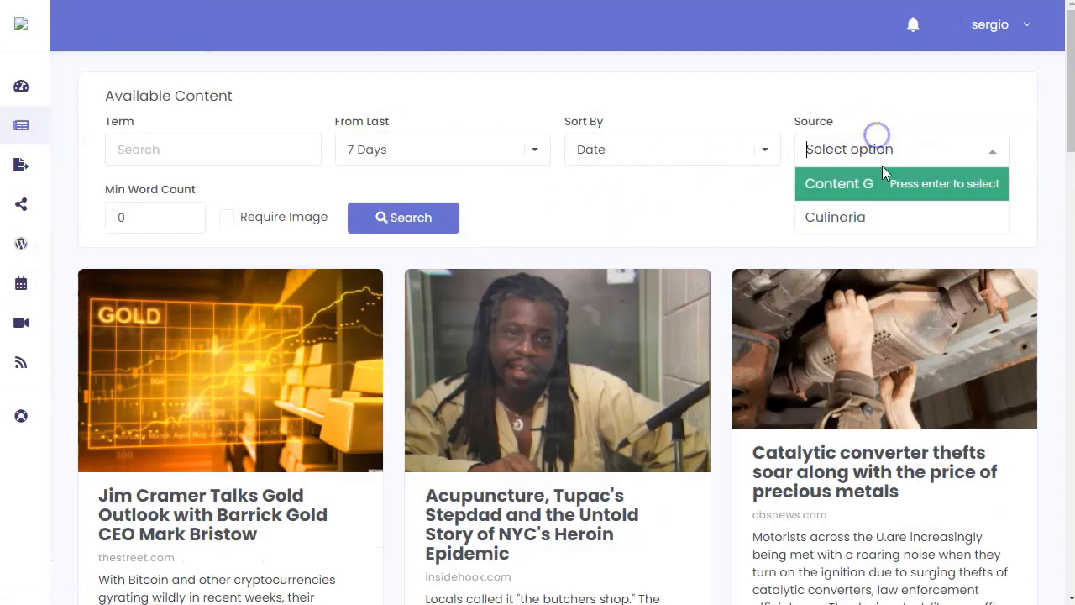
pyautogui.click(843, 220)
pyautogui.click(183, 151)
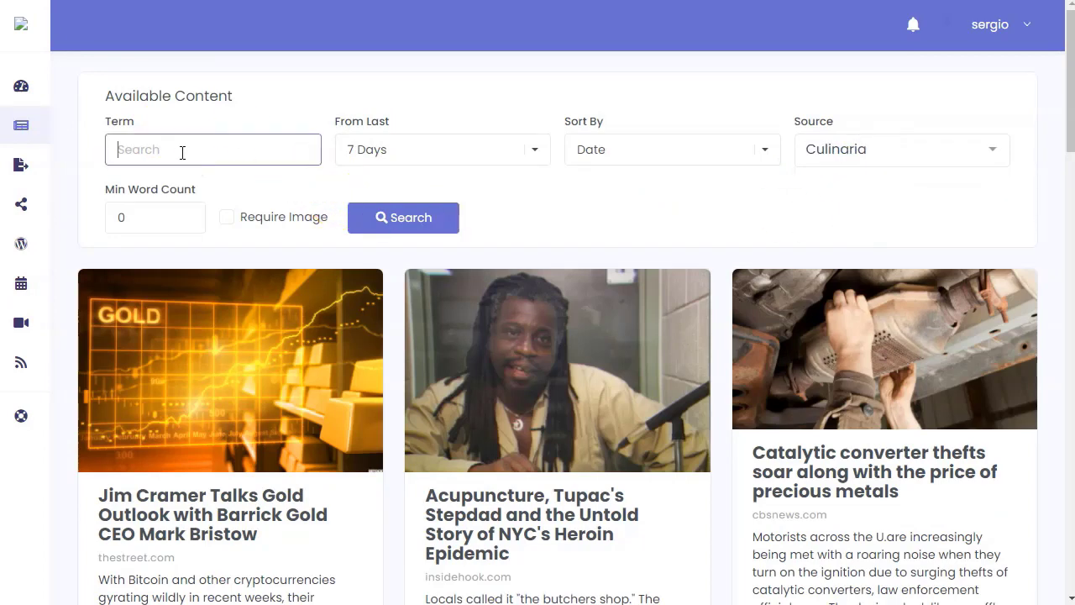
pyautogui.write('Keto Diet')
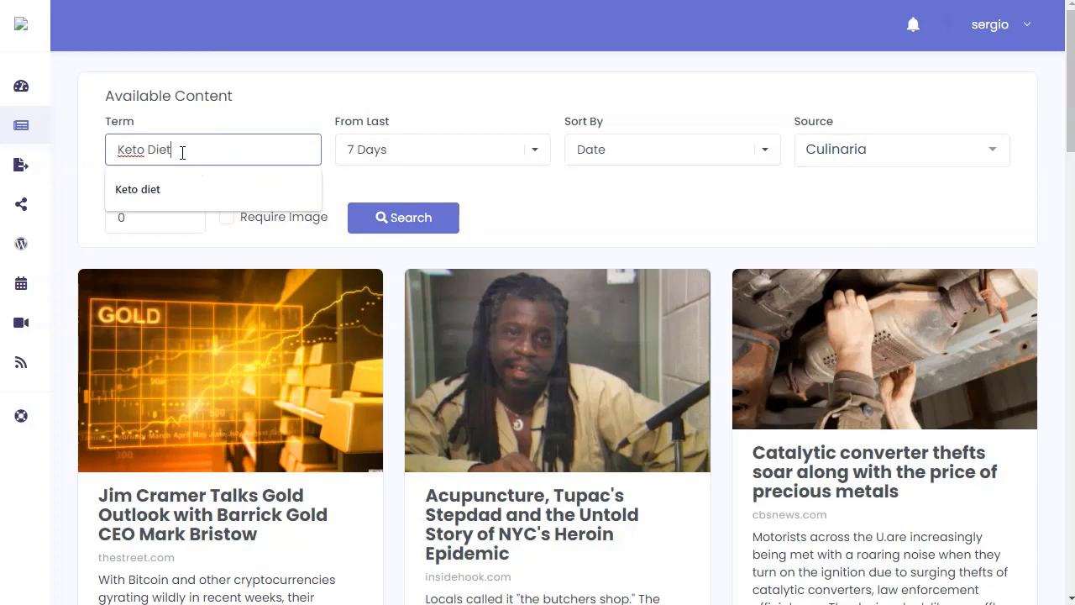
pyautogui.click(227, 217)
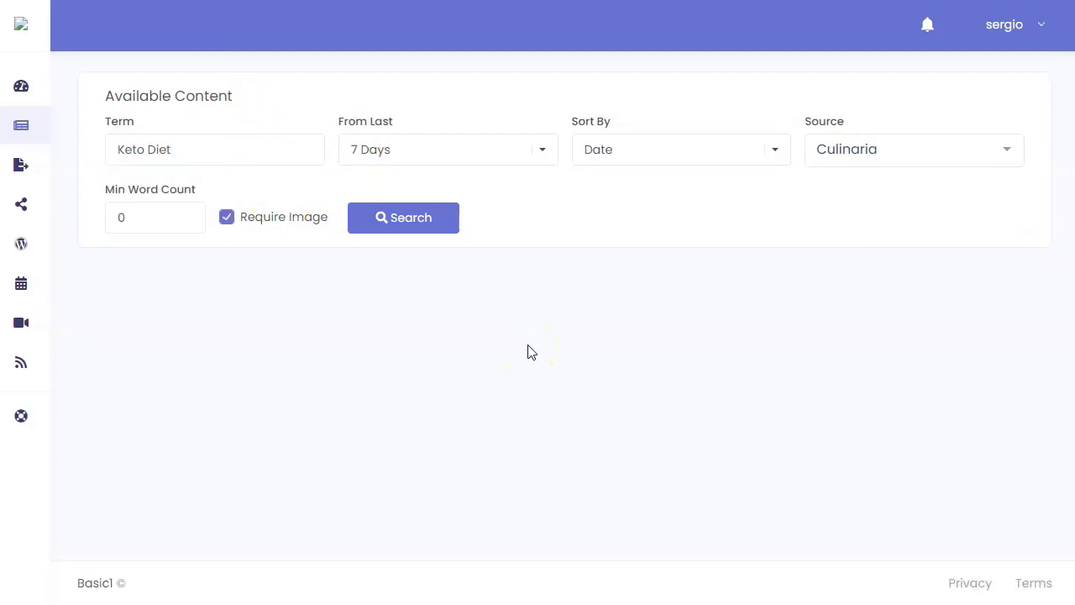
# - Open the RSS Feeds section
pyautogui.moveTo(80, 188)
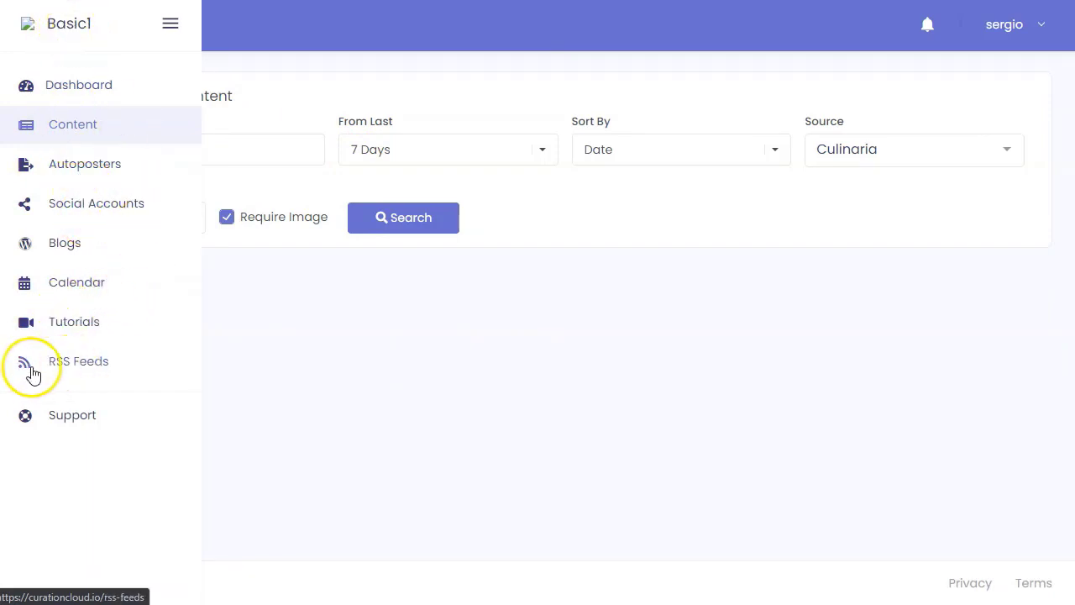
pyautogui.click(92, 364)
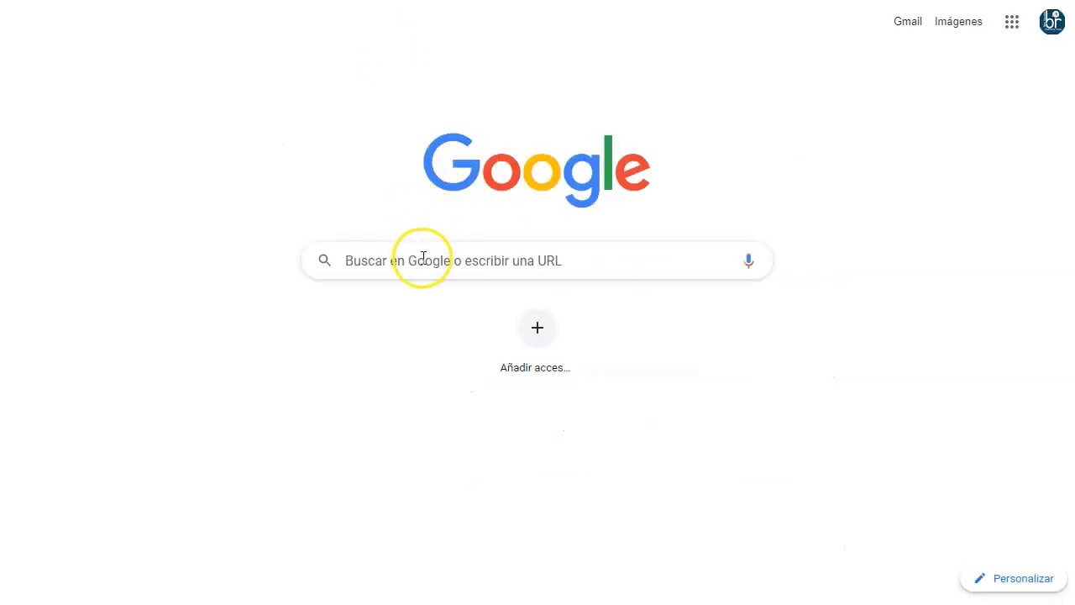
# - Search Google for "Marketing de afiliados rss feed"
pyautogui.click(422, 262)
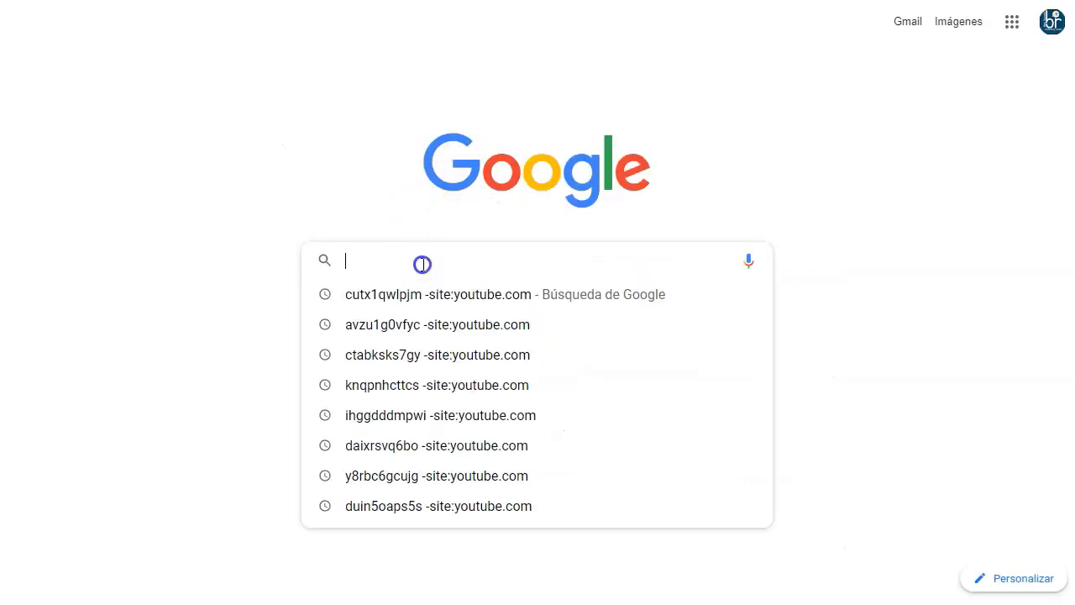
pyautogui.write('rss ')
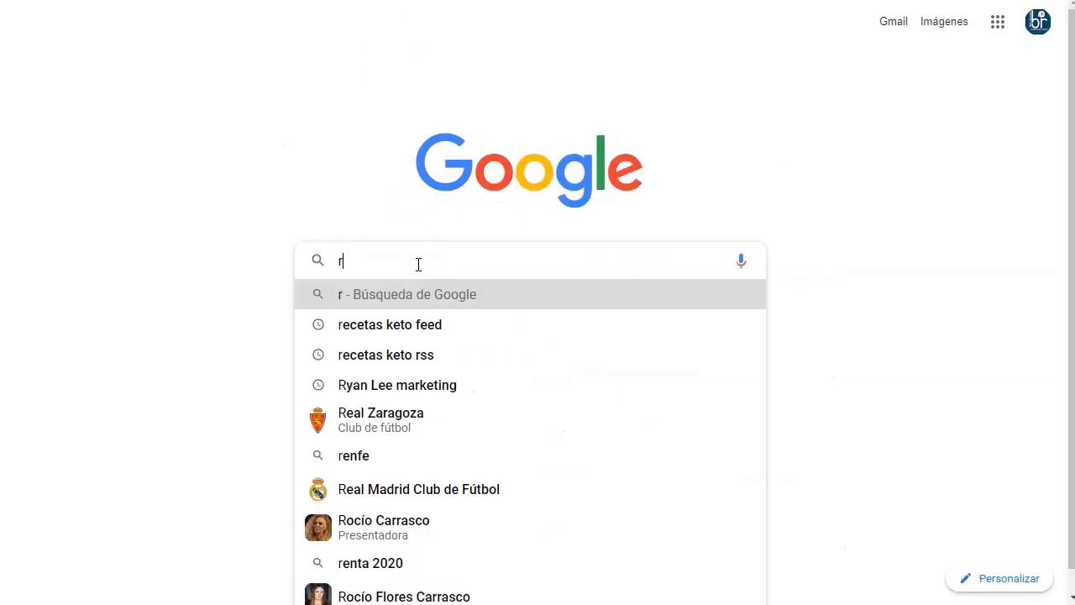
pyautogui.write('feed')
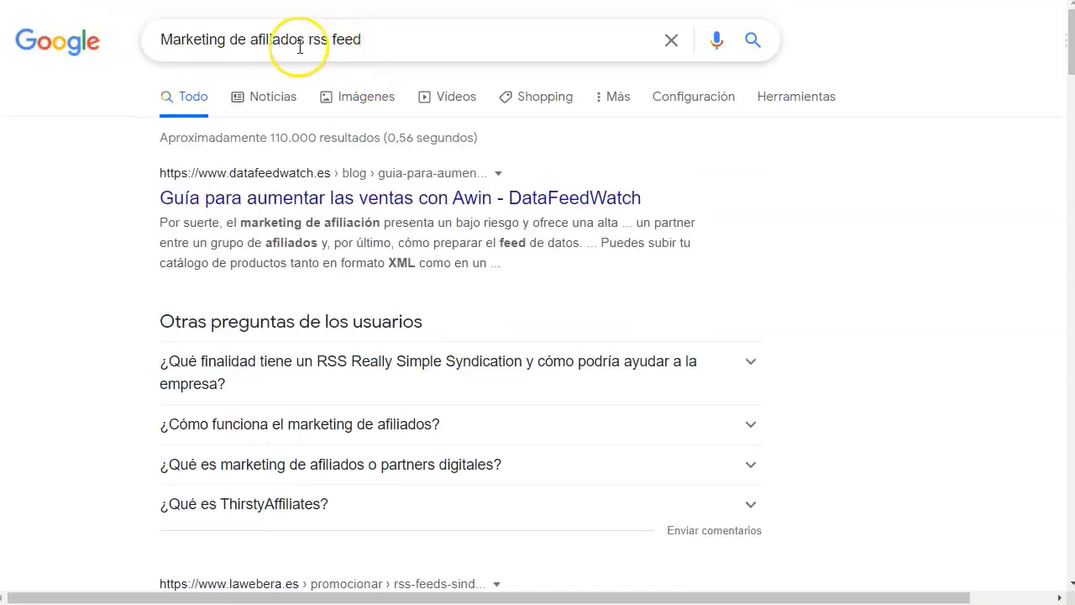
pyautogui.click(311, 41)
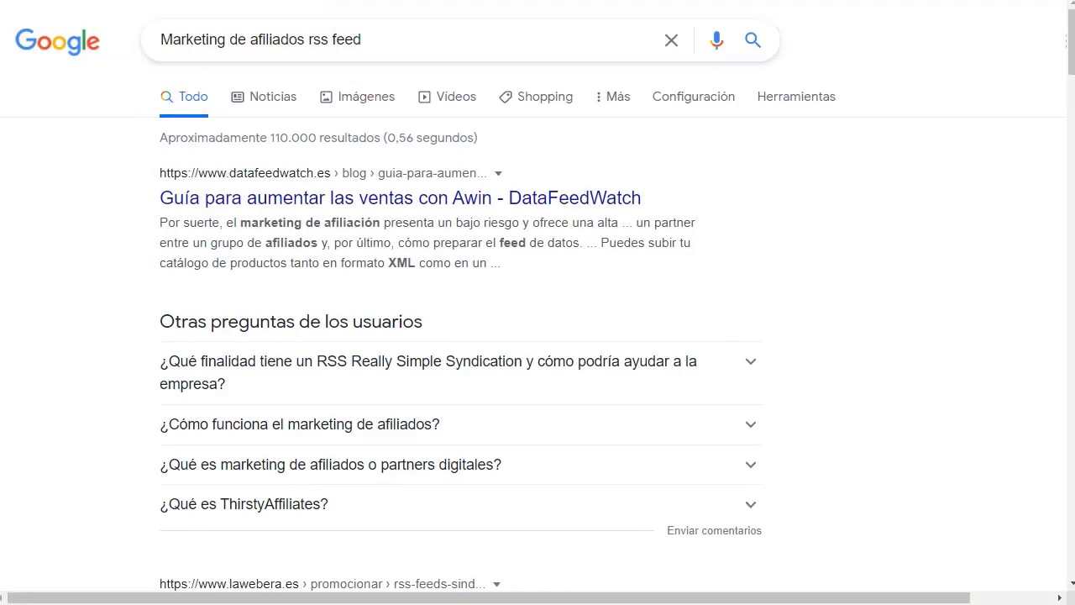
# - Switch to Feedspot, dismiss the Add New Site dialog and examine the posts of the Weight Loss Health Tips feed
pyautogui.click(118, 44)
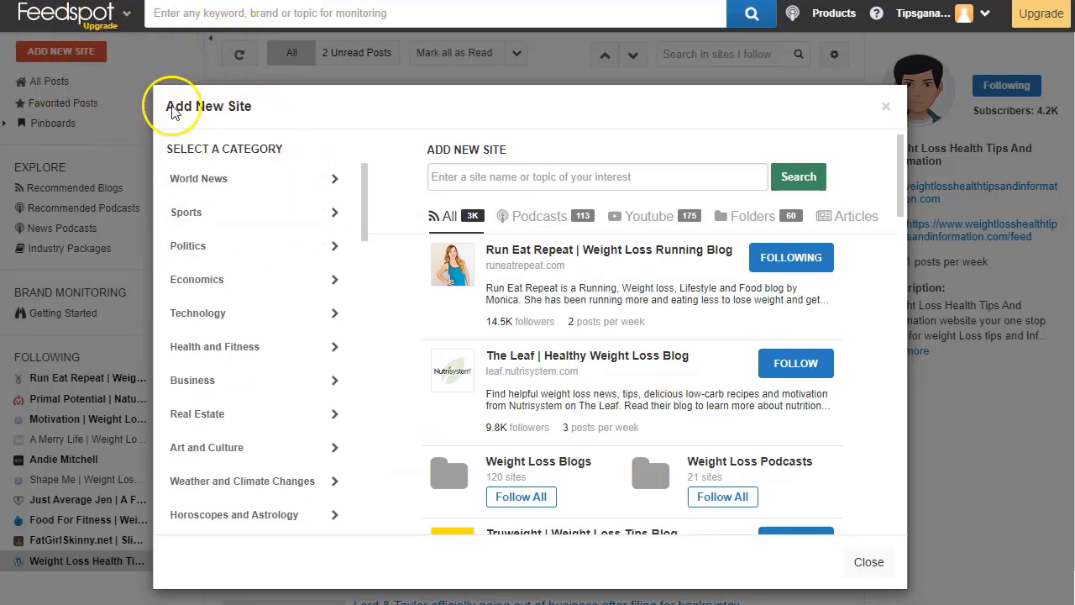
pyautogui.click(885, 106)
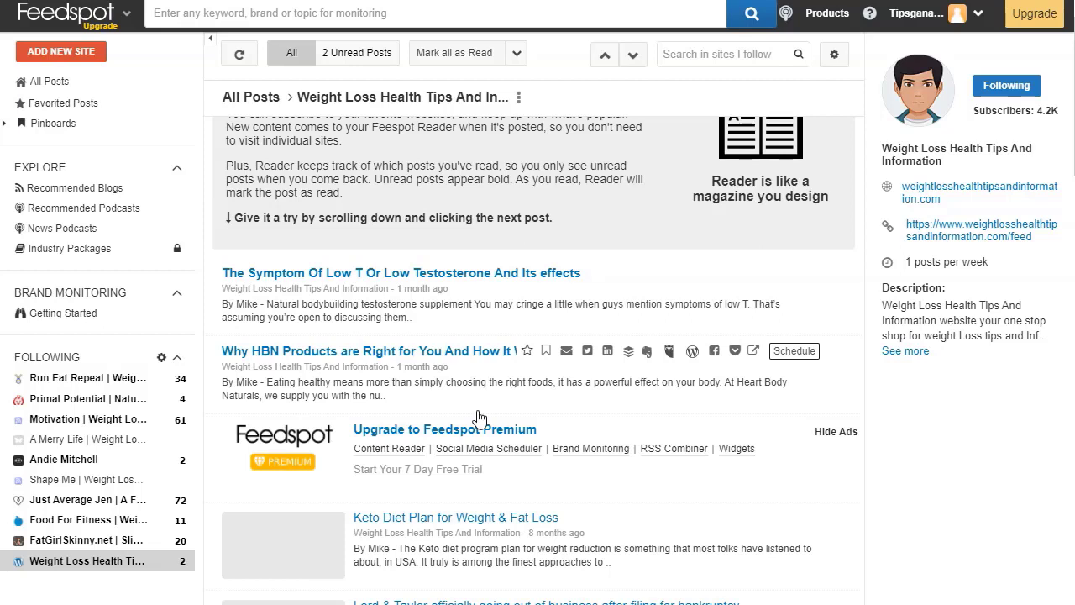
pyautogui.click(459, 273)
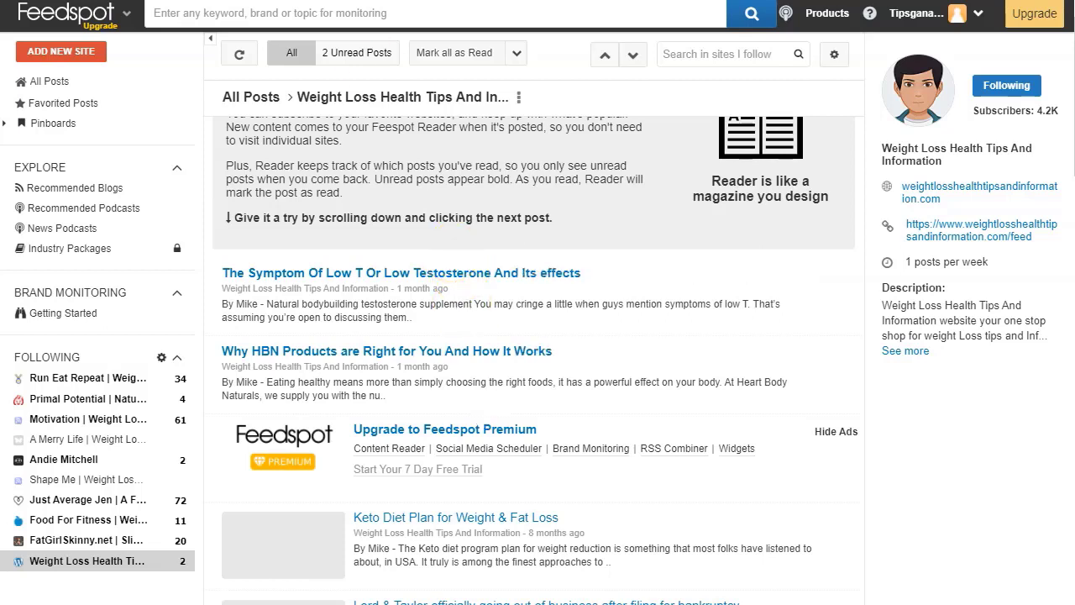
# - Open Feedly in a new browser tab
pyautogui.hotkey('ctrl', 't')
pyautogui.write('feedly')
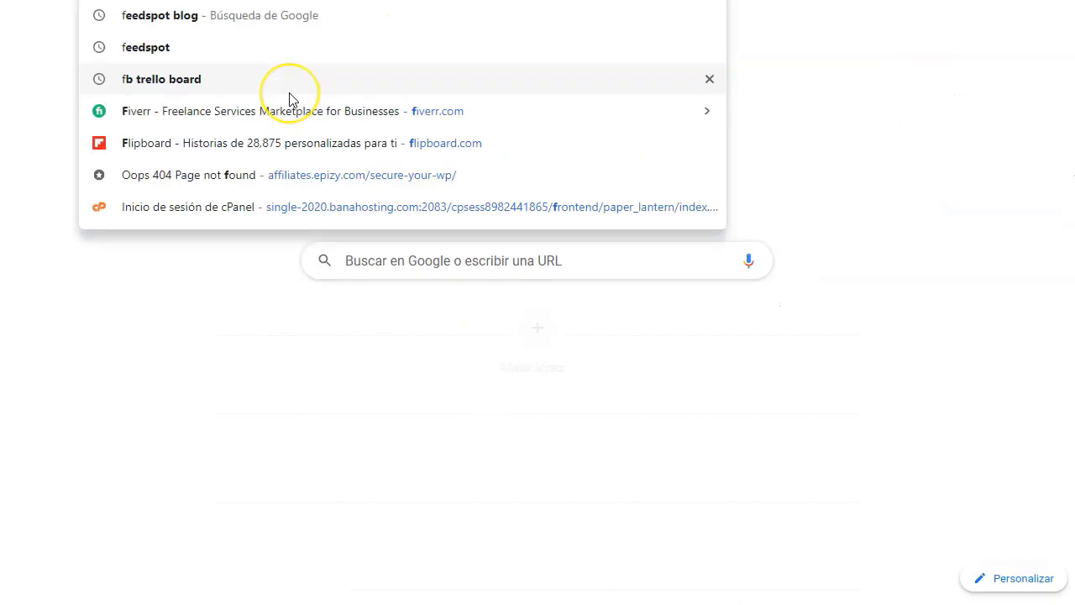
pyautogui.press('Return')
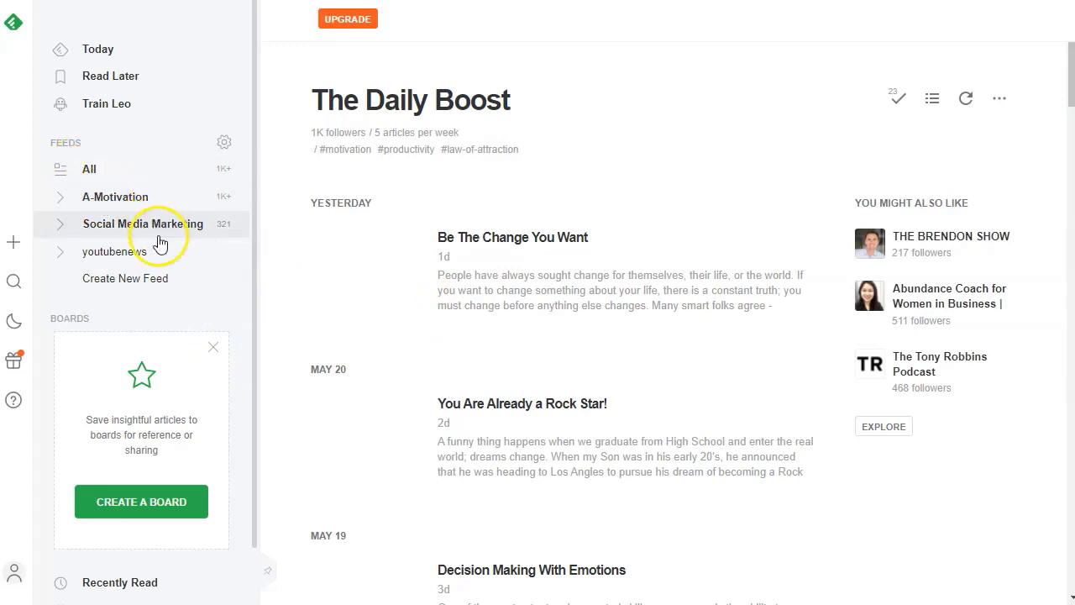
# - Open the Social Media Marketing feed and examine its most popular articles
pyautogui.scroll(-1, 171, 376)
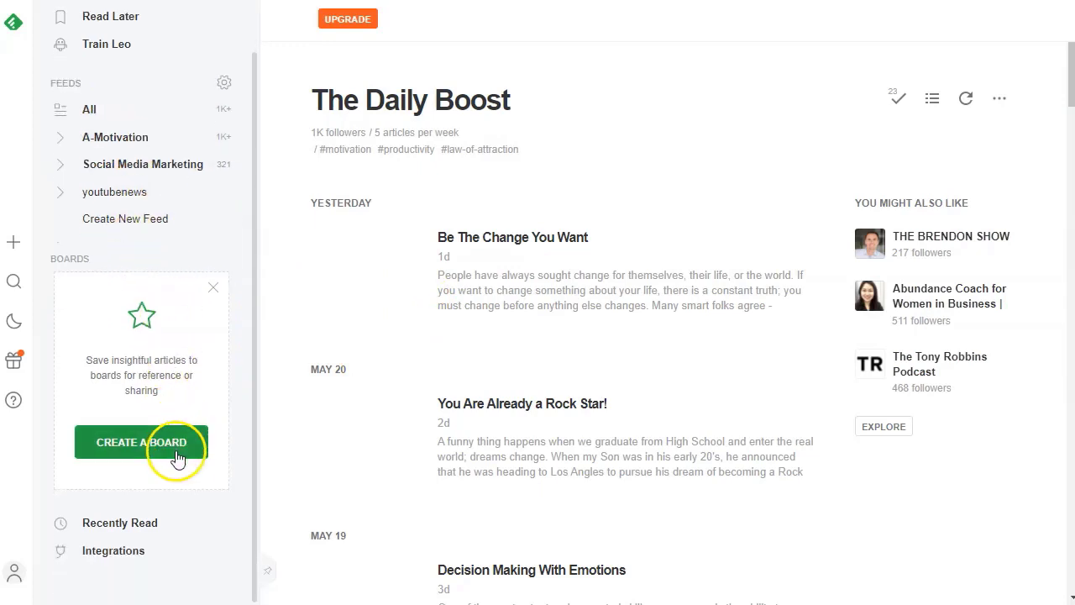
pyautogui.click(175, 171)
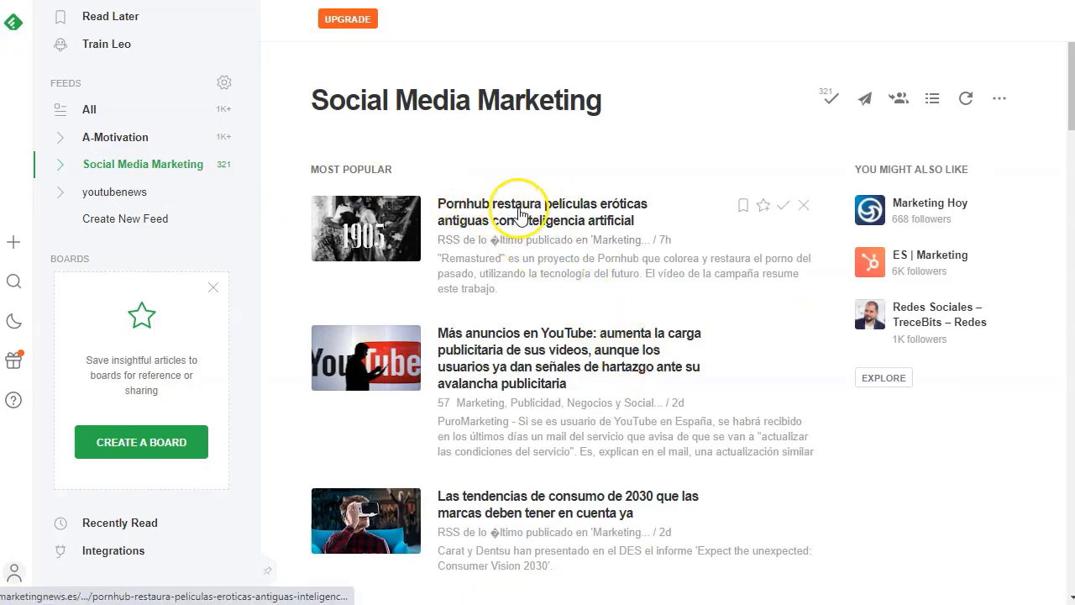
pyautogui.scroll(-1, 571, 227)
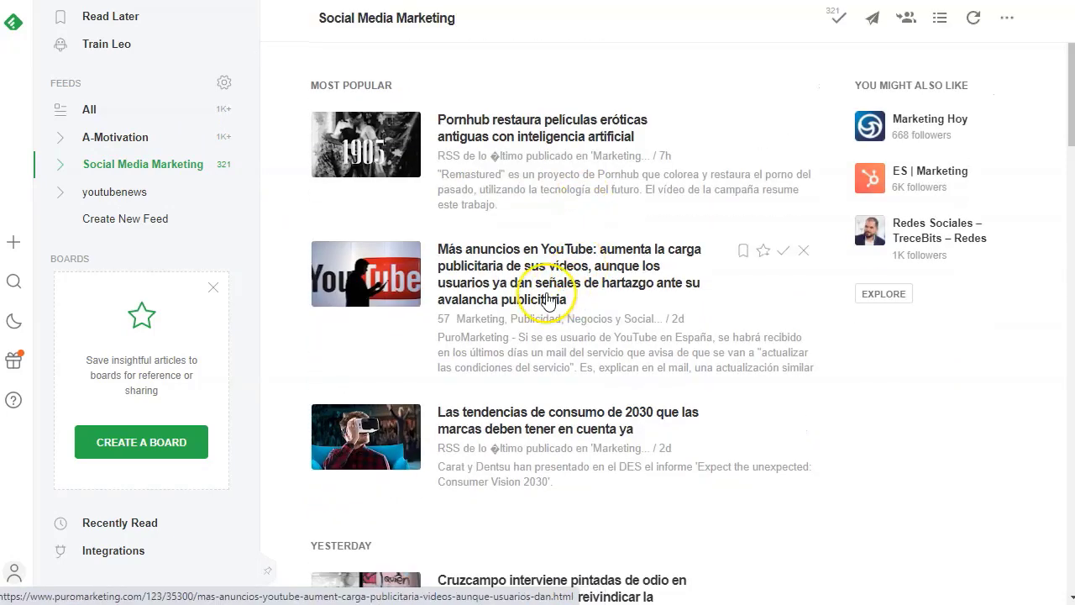
# - Browse the Social Media Marketing articles in Feedly and open the feed's list of followed sources
pyautogui.scroll(-2, 580, 273)
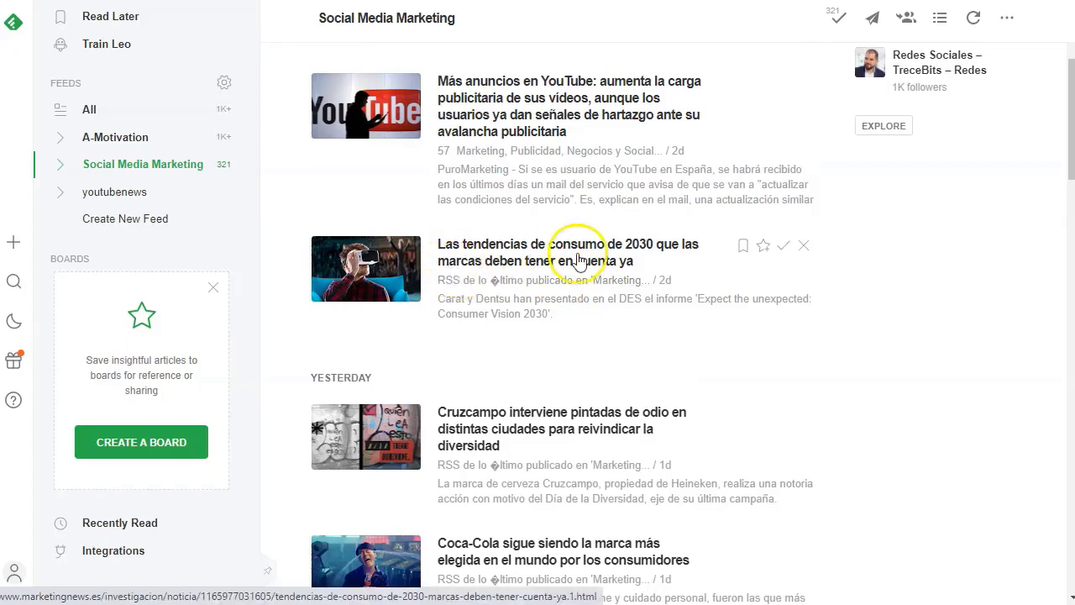
pyautogui.scroll(-1, 630, 260)
pyautogui.scroll(-8, 533, 345)
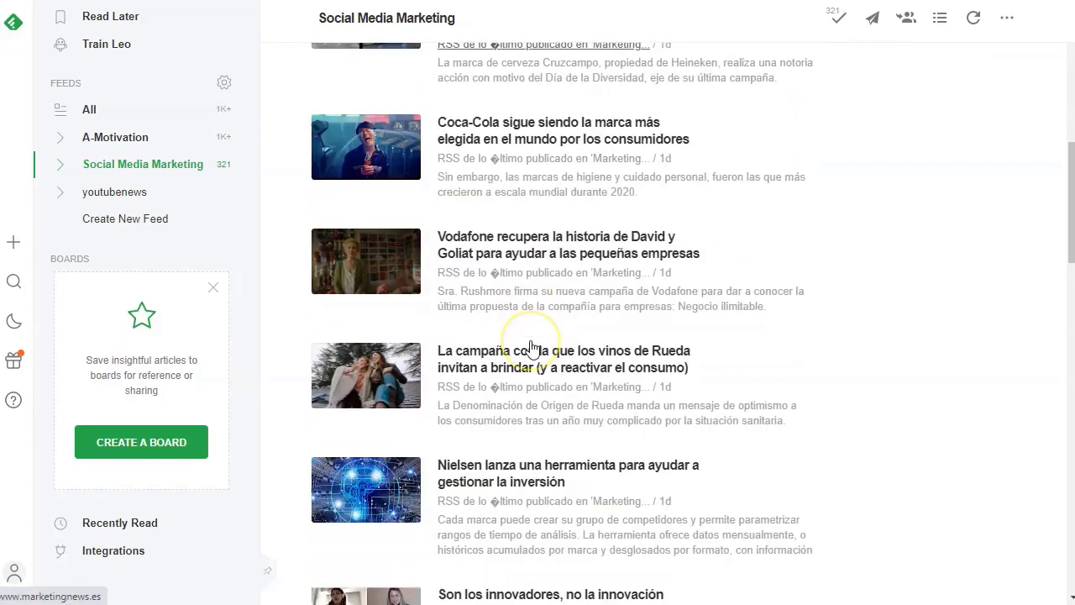
pyautogui.scroll(4, 532, 348)
pyautogui.scroll(5, 532, 346)
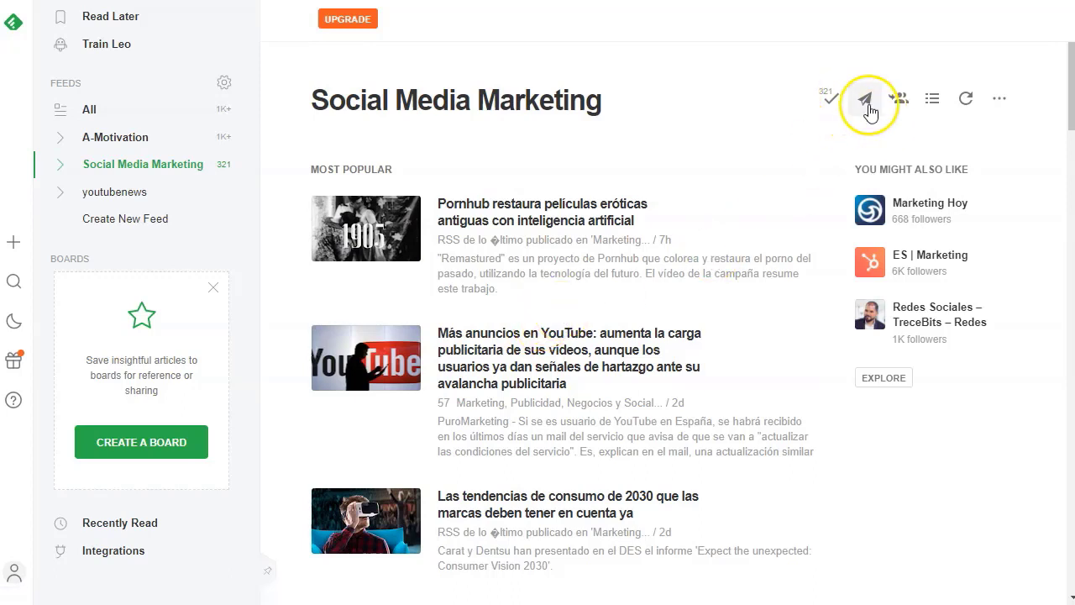
pyautogui.click(998, 100)
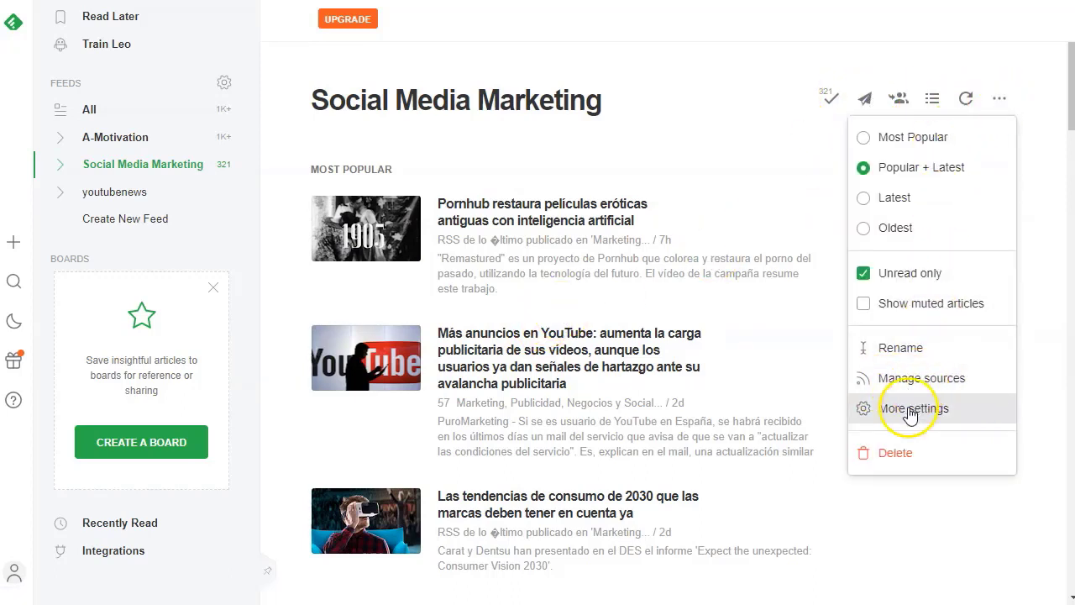
pyautogui.click(912, 380)
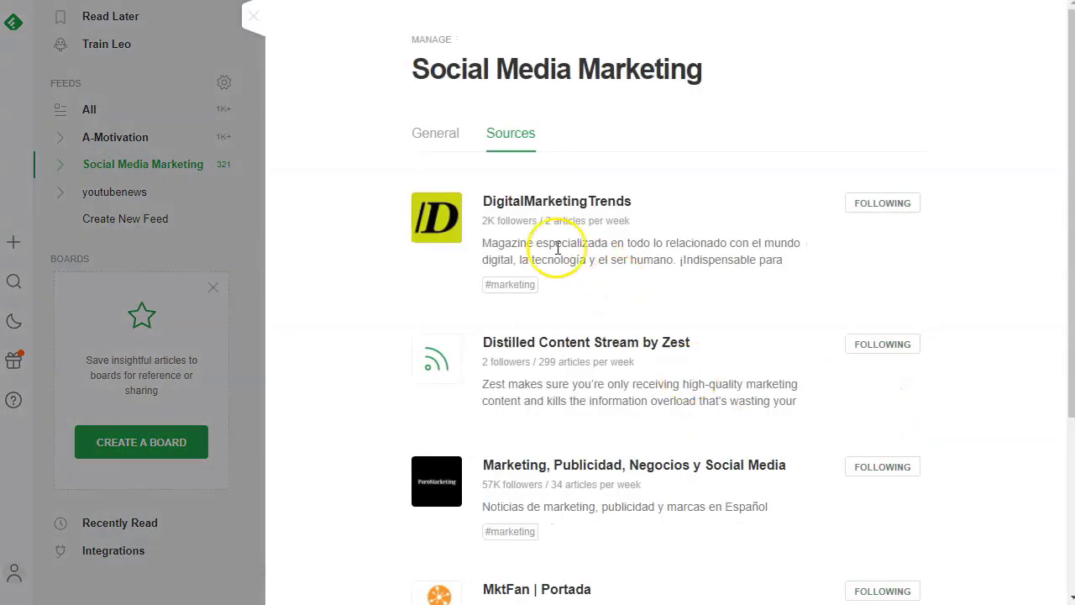
pyautogui.click(460, 348)
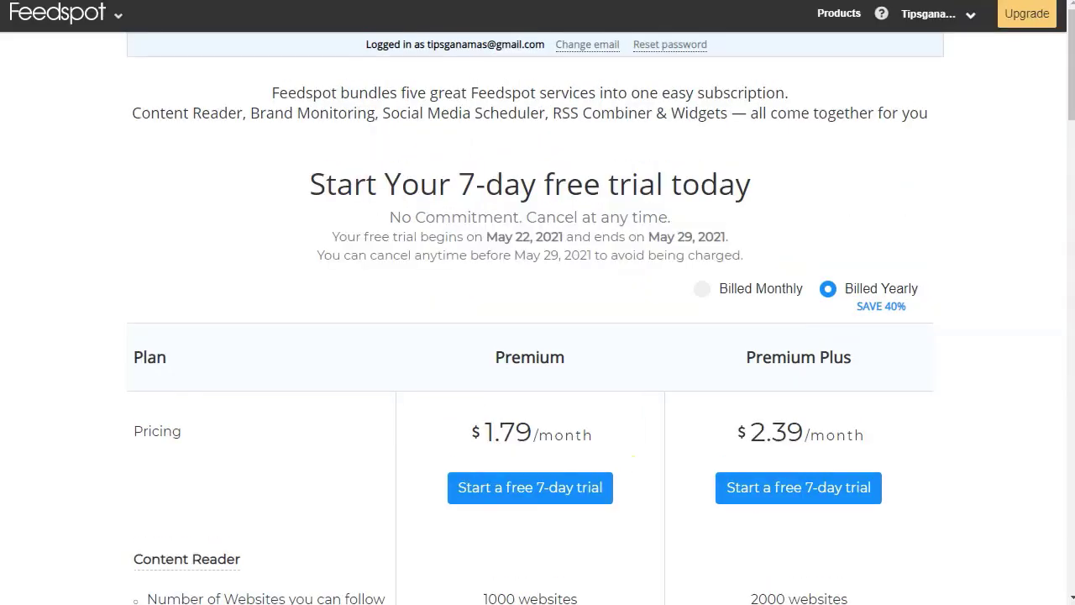
pyautogui.hotkey('ctrl', 'w')
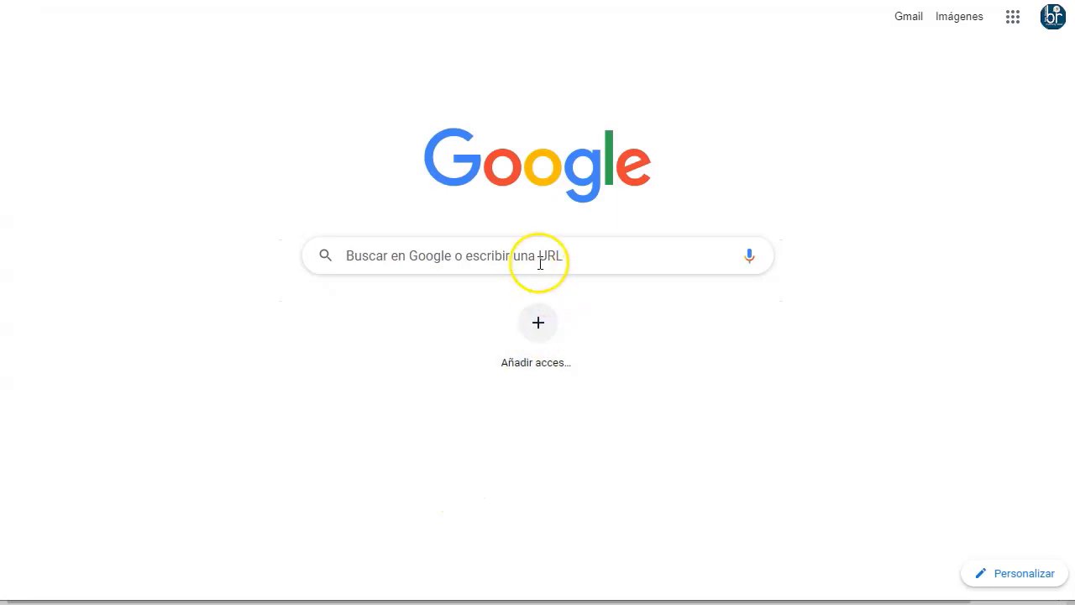
# - Search Google for "alertas de google" and open the Google Alerts page
pyautogui.click(538, 258)
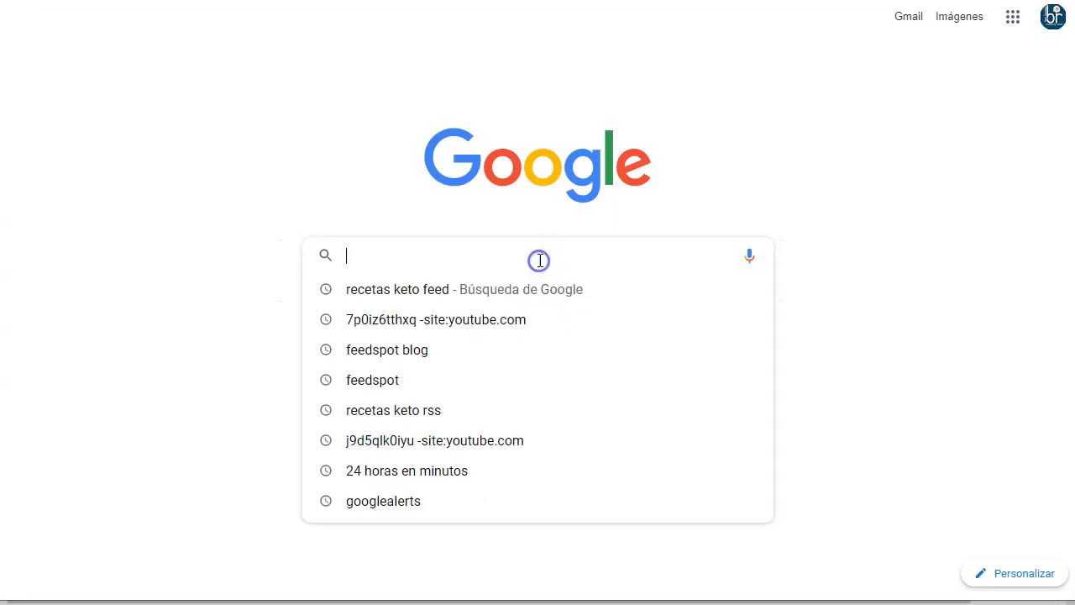
pyautogui.write('ale')
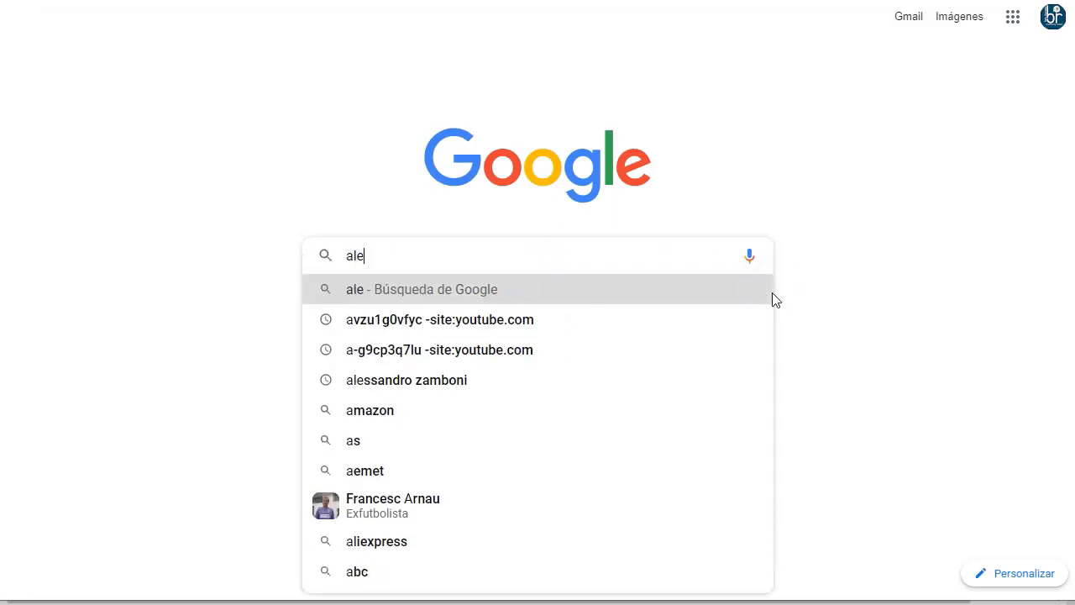
pyautogui.write('rtas de google')
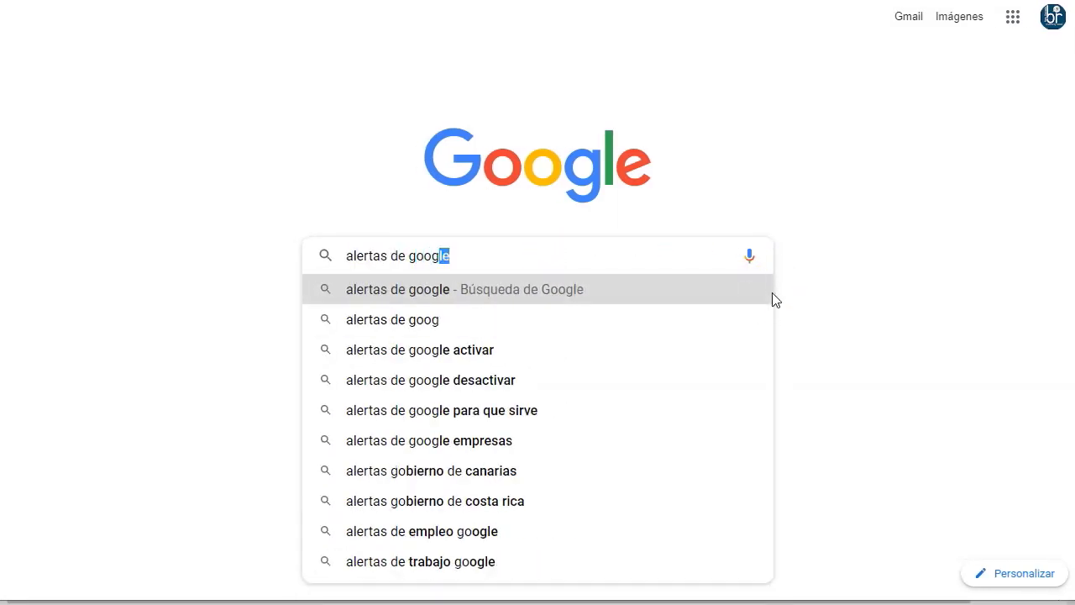
pyautogui.press('Return')
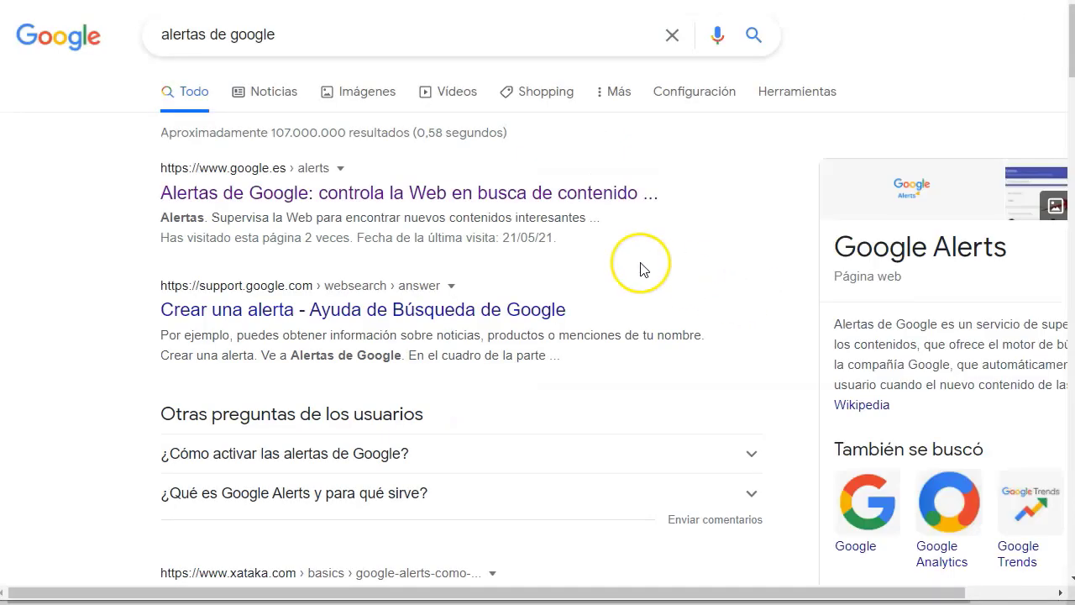
pyautogui.click(273, 196)
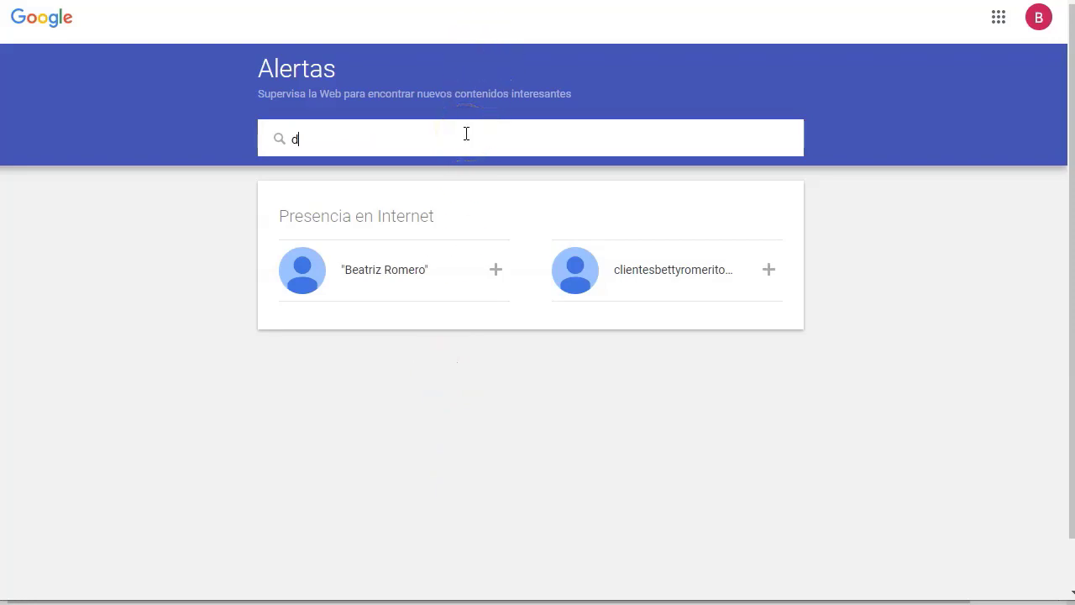
# - Enter "Dietas" as the alert topic and look through the preview of matching news
pyautogui.press('BackSpace')
pyautogui.write('Dieta')
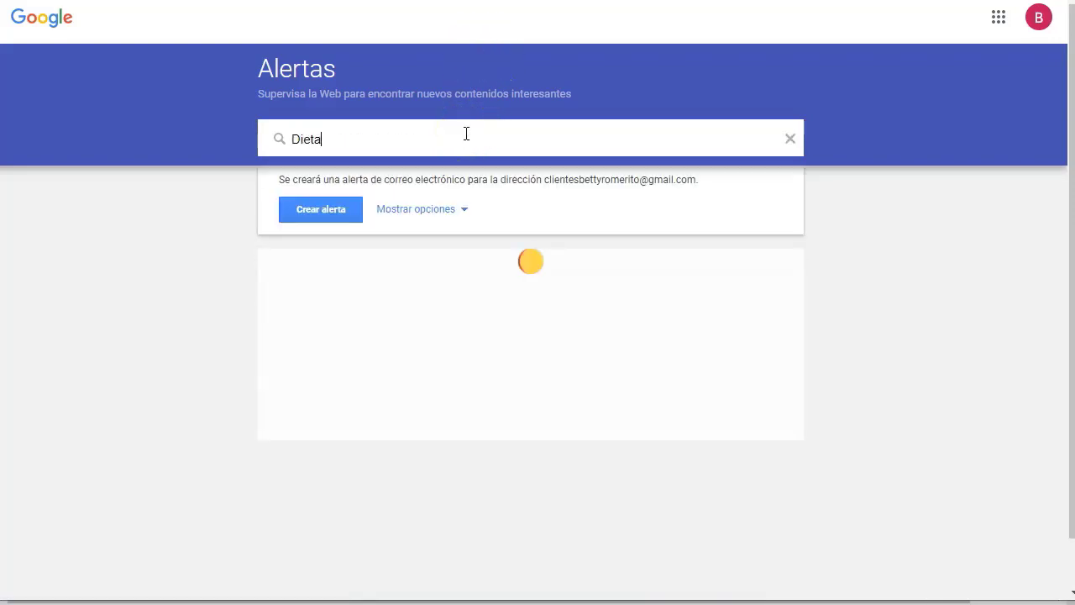
pyautogui.write('s')
pyautogui.scroll(-2, 550, 385)
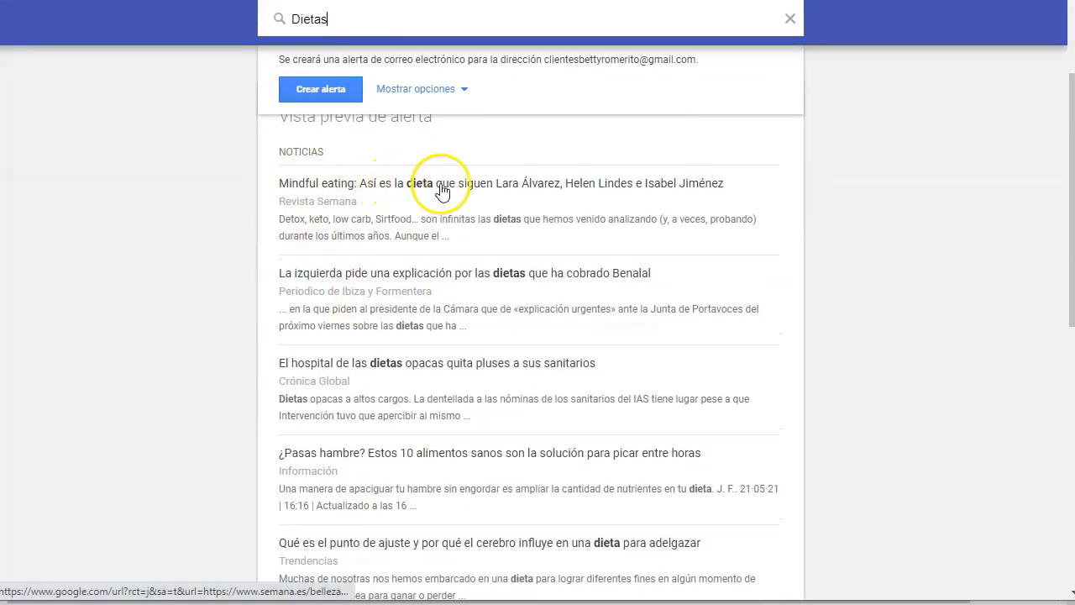
pyautogui.scroll(-2, 462, 403)
pyautogui.scroll(-5, 490, 438)
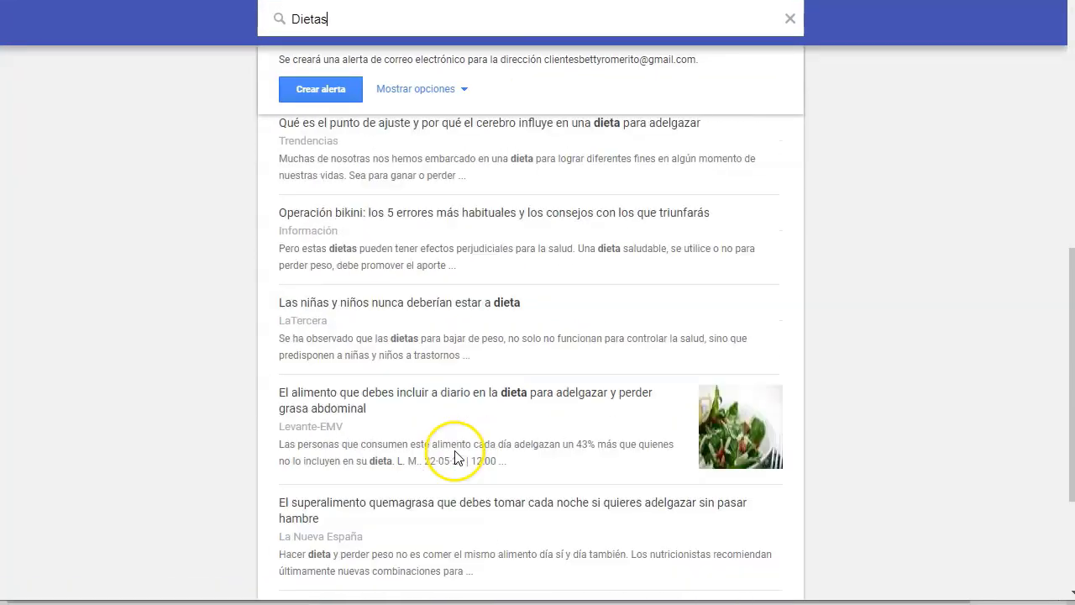
pyautogui.scroll(9, 456, 408)
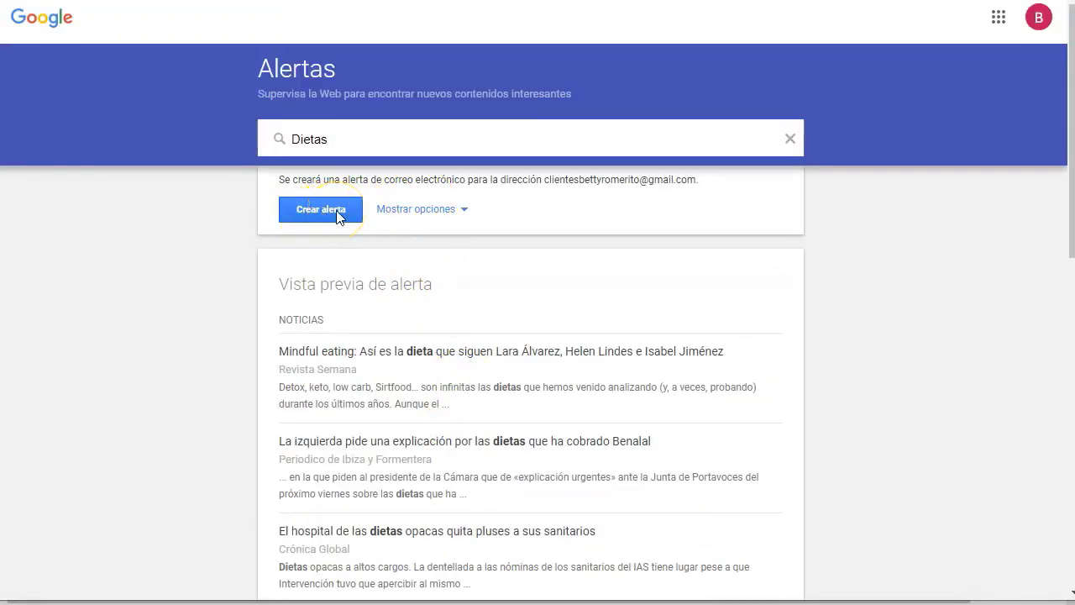
# - In the Dietas alert's options, set the frequency to "Como máximo, una vez al día" and review the source choices
pyautogui.click(460, 207)
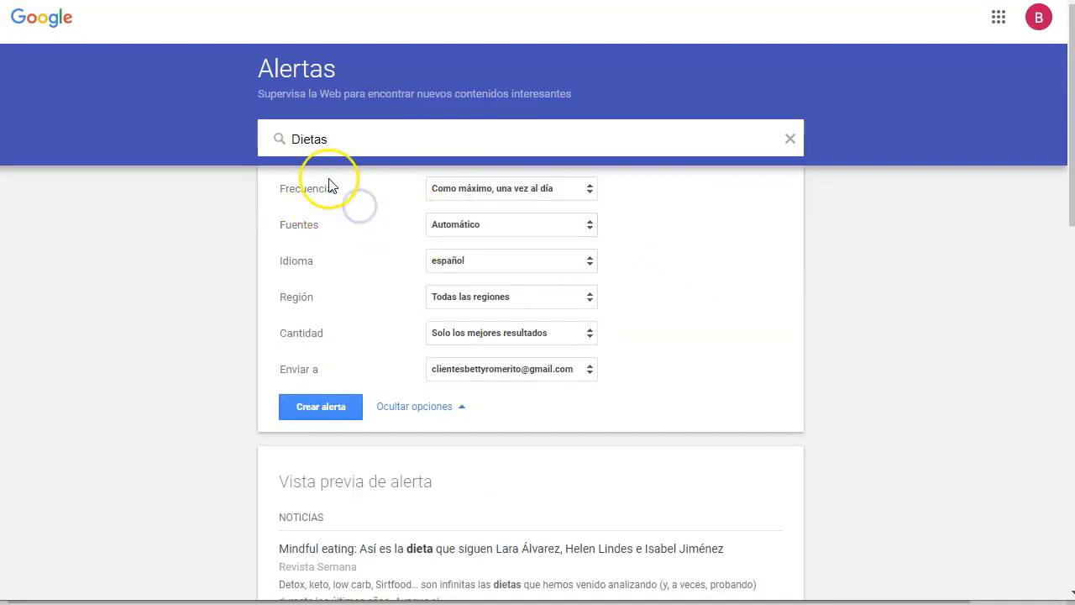
pyautogui.click(514, 190)
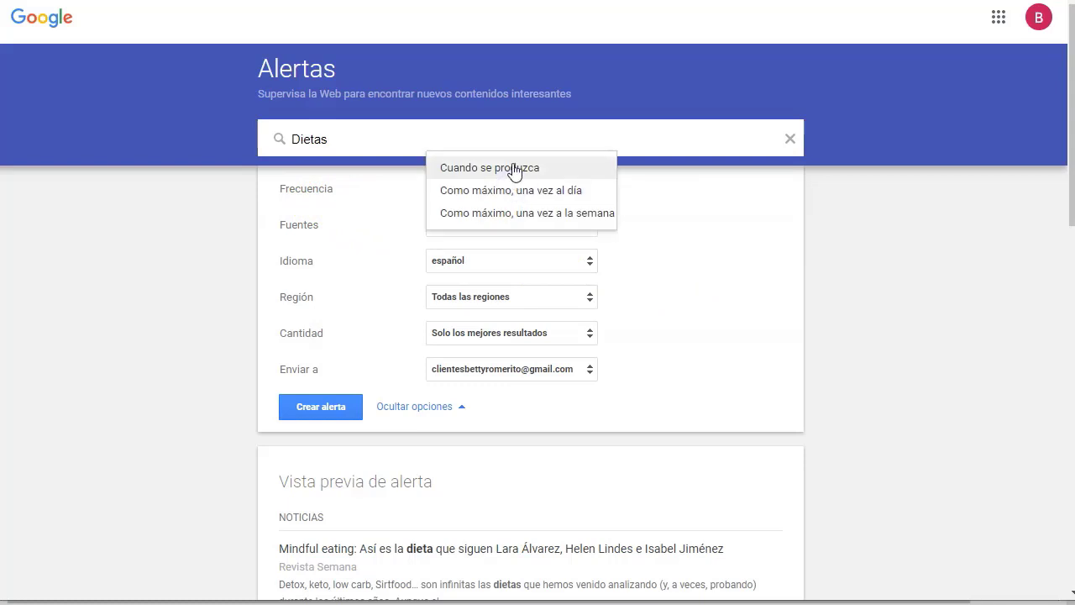
pyautogui.click(544, 191)
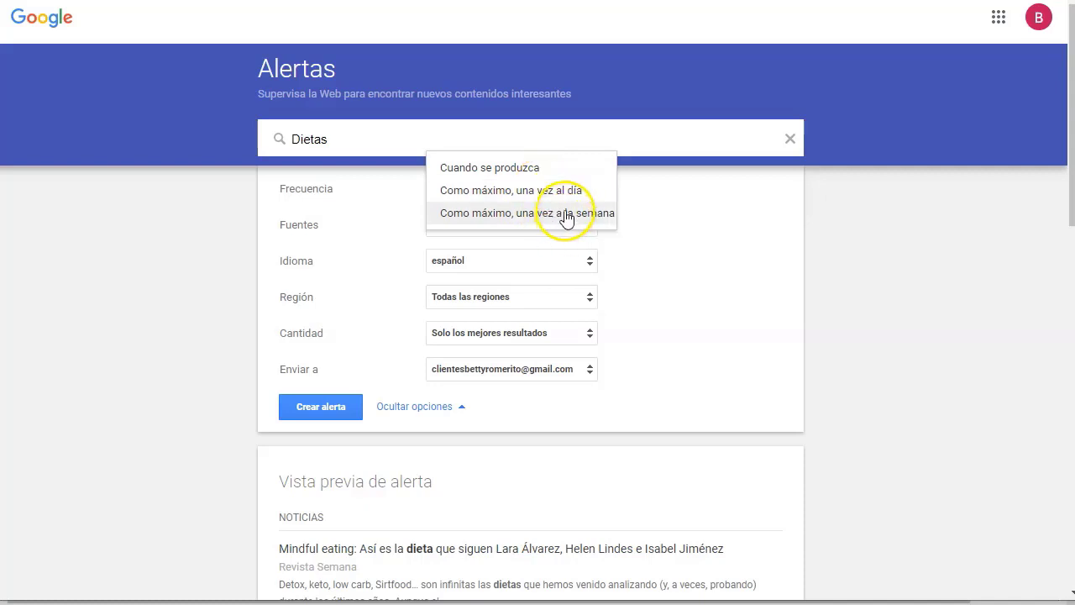
pyautogui.click(569, 188)
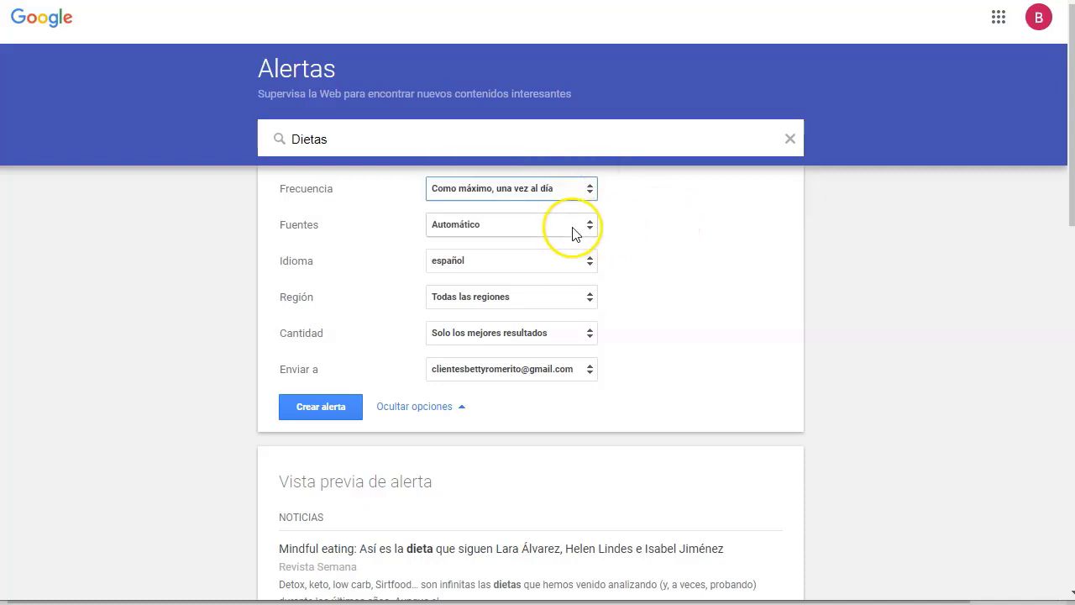
pyautogui.click(533, 230)
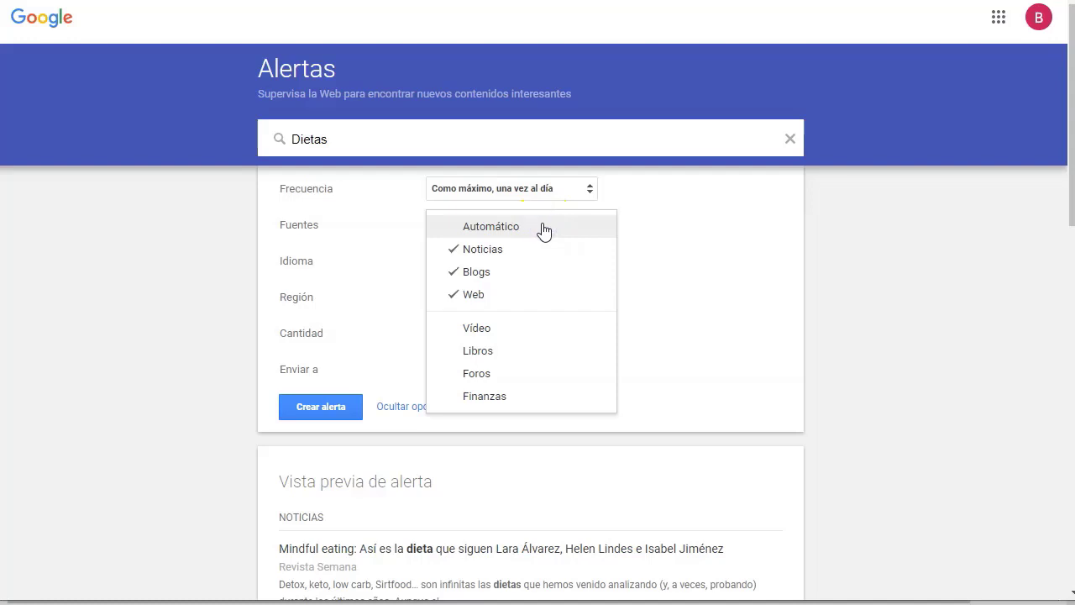
pyautogui.click(714, 283)
# - Look through the available alert languages and select "español"
pyautogui.click(488, 261)
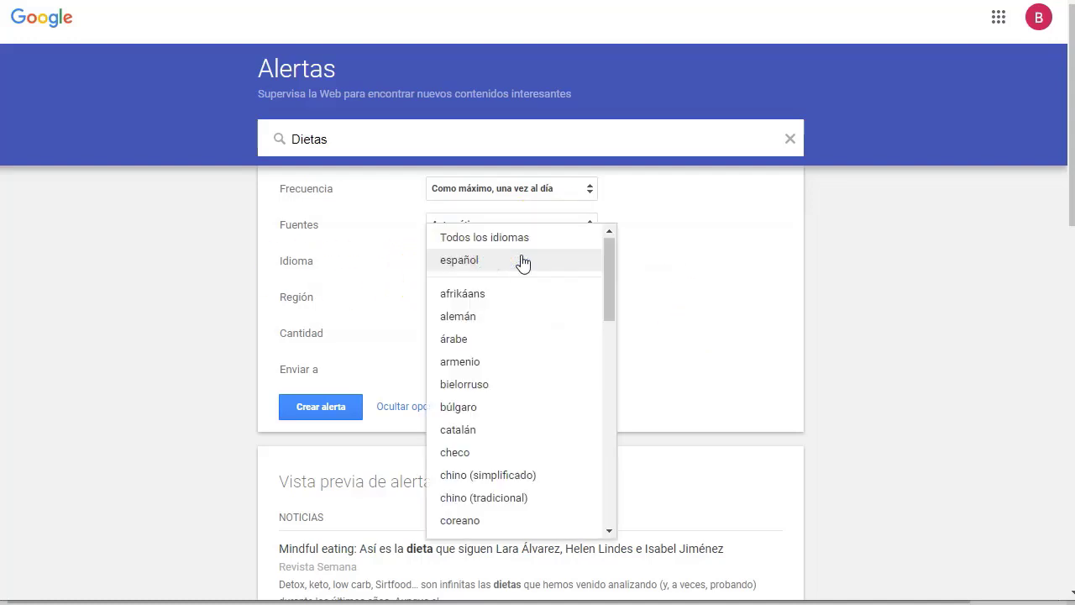
pyautogui.click(523, 261)
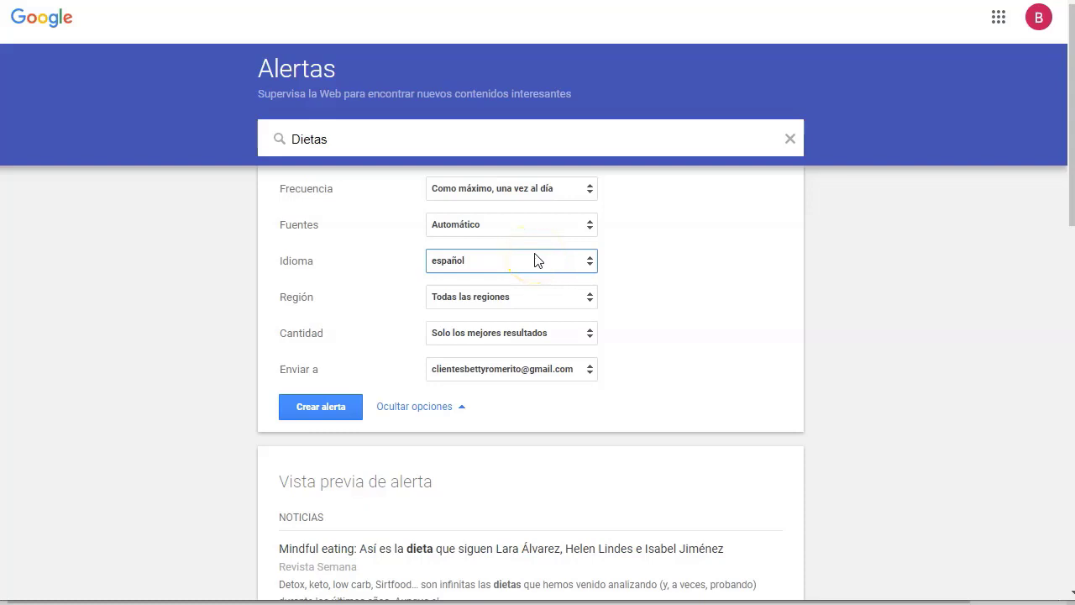
pyautogui.click(535, 261)
pyautogui.scroll(-10, 507, 418)
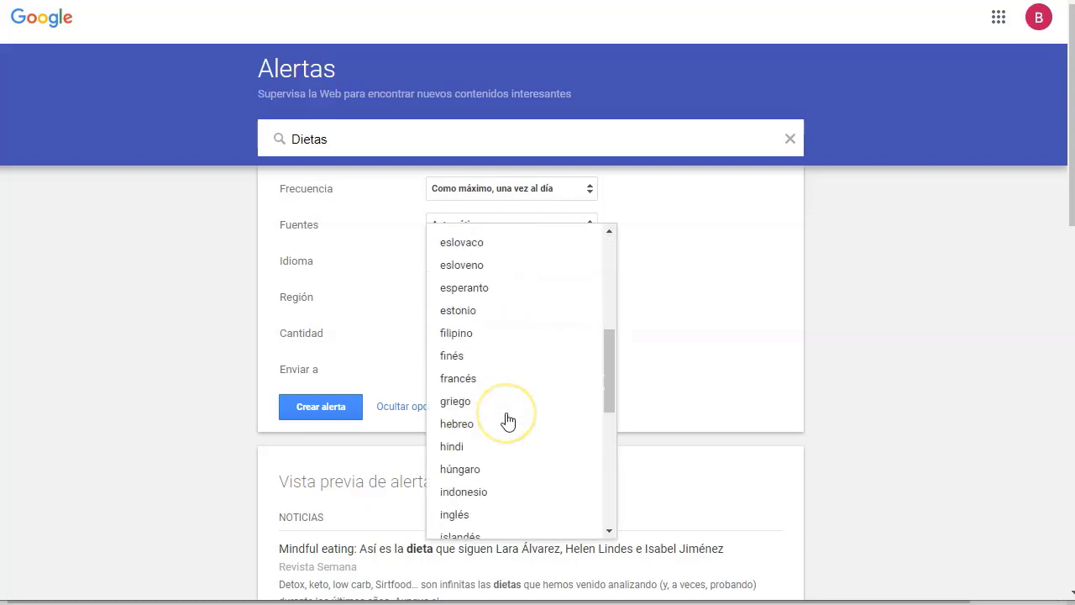
pyautogui.scroll(10, 508, 420)
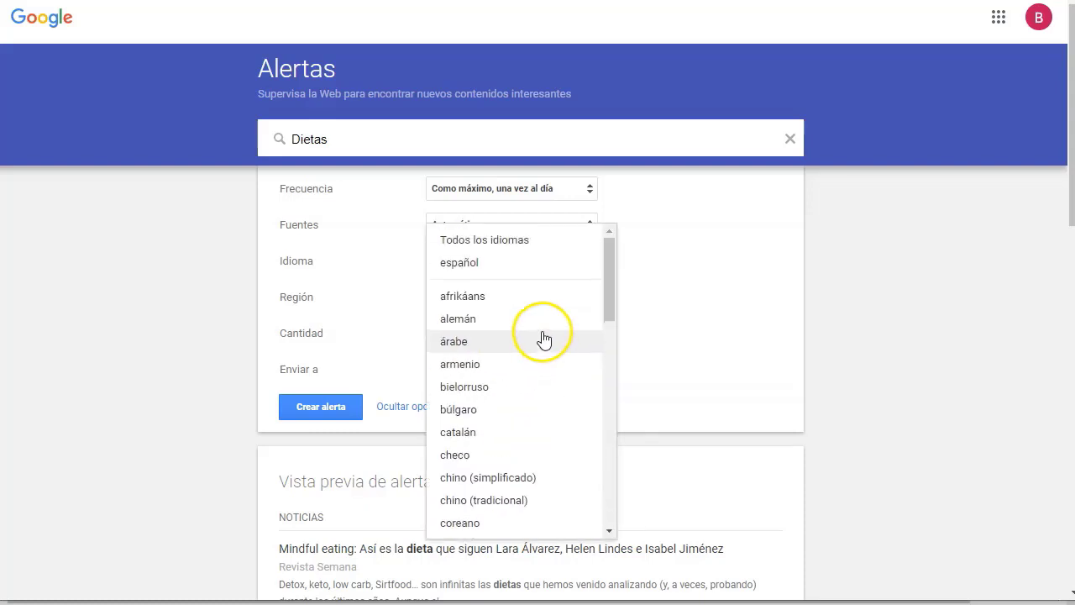
pyautogui.click(512, 268)
# - Review the region and result quantity choices for the Dietas alert
pyautogui.click(463, 302)
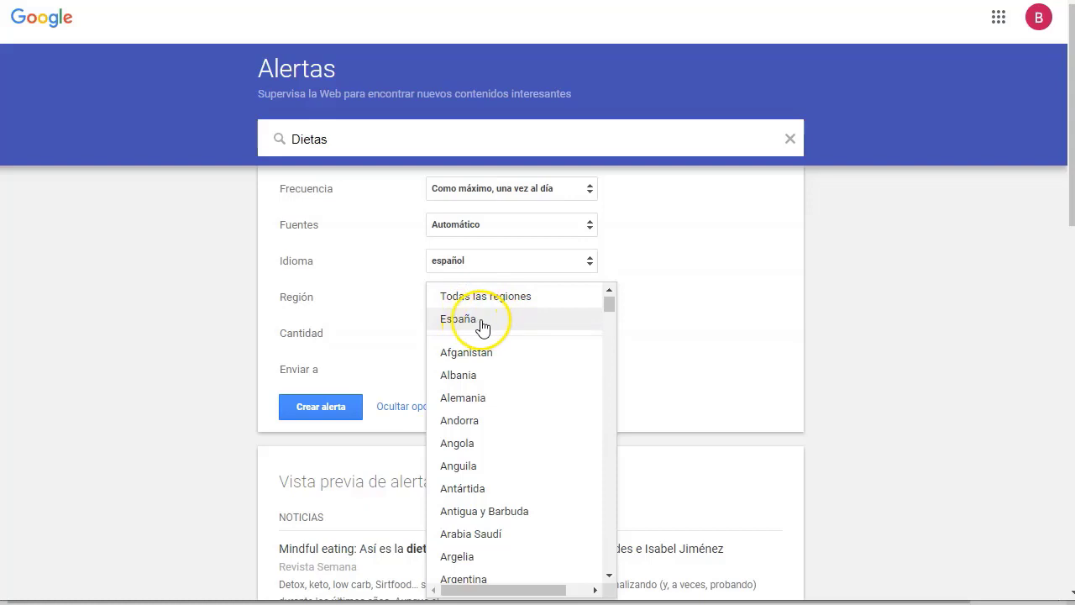
pyautogui.click(739, 294)
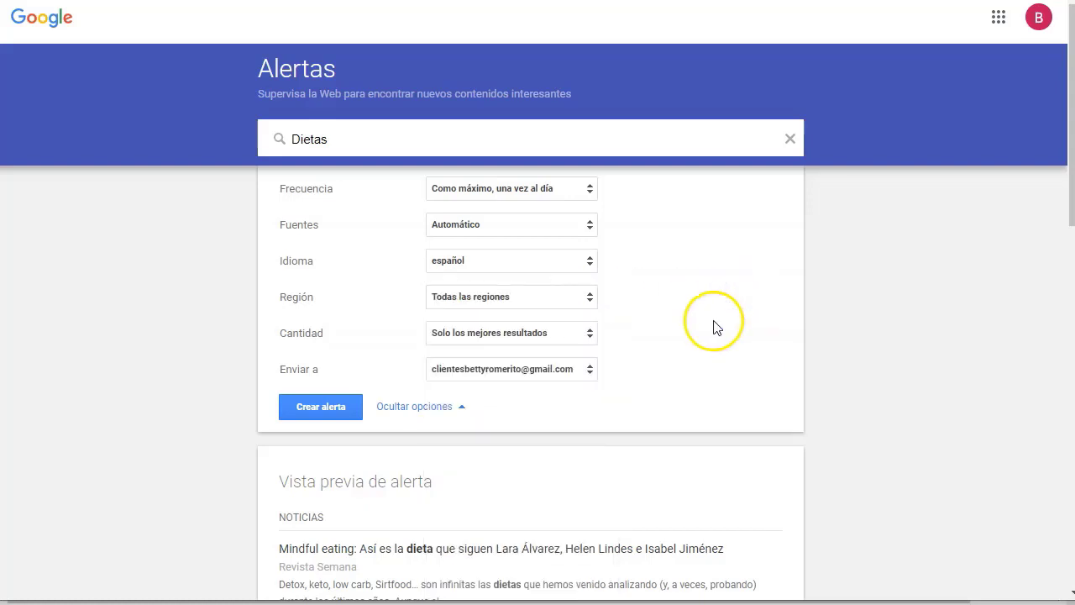
pyautogui.click(532, 333)
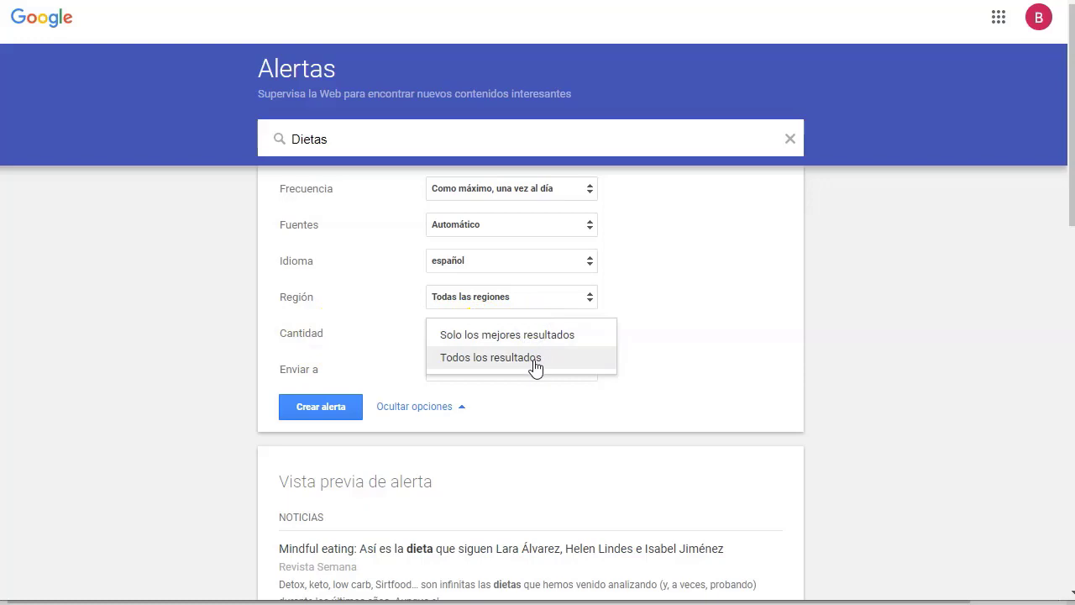
pyautogui.click(694, 294)
# - Set the alert's quantity to "Todos los resultados" and examine the preview of matching news
pyautogui.scroll(-2, 491, 476)
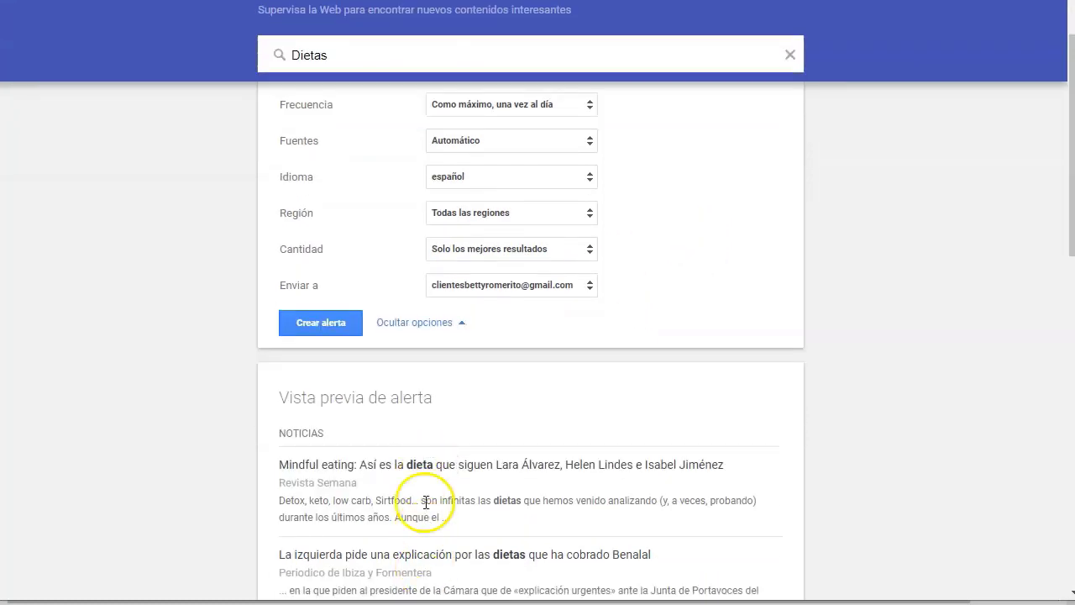
pyautogui.scroll(-8, 432, 504)
pyautogui.scroll(-3, 428, 455)
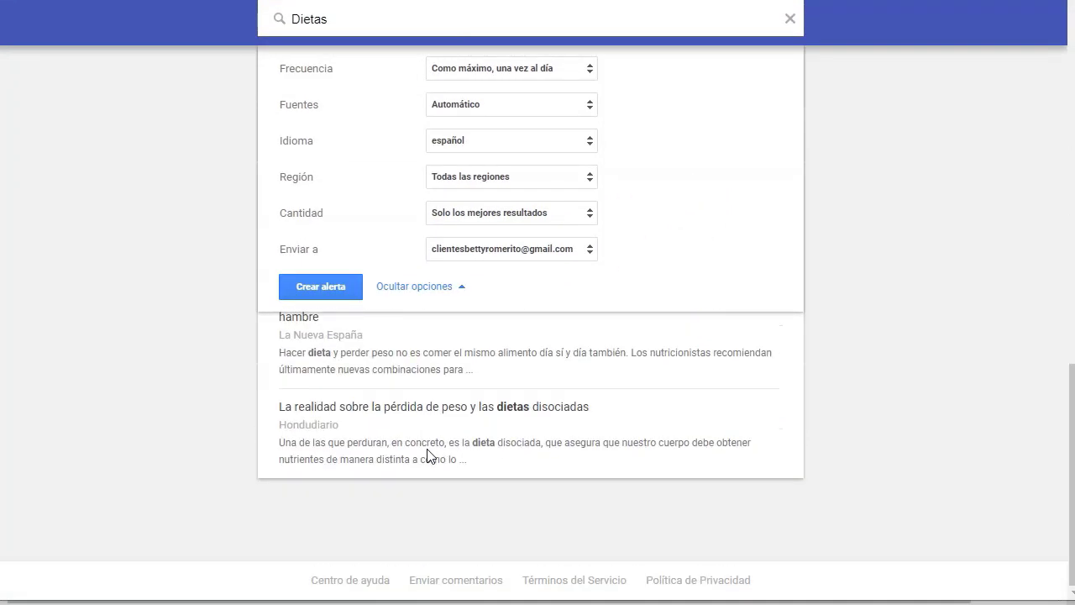
pyautogui.scroll(15, 427, 386)
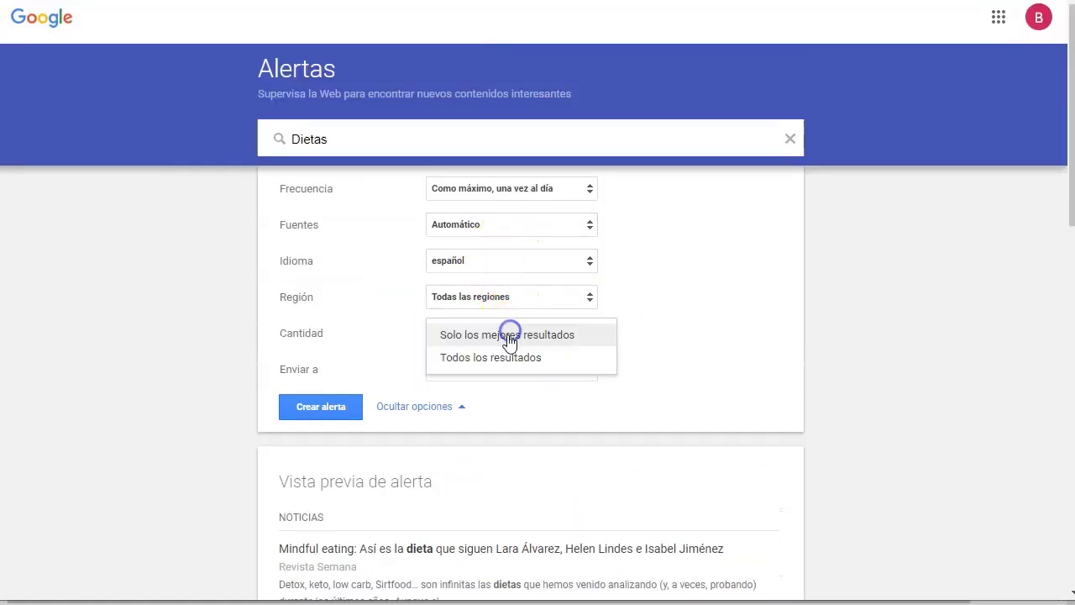
pyautogui.click(496, 361)
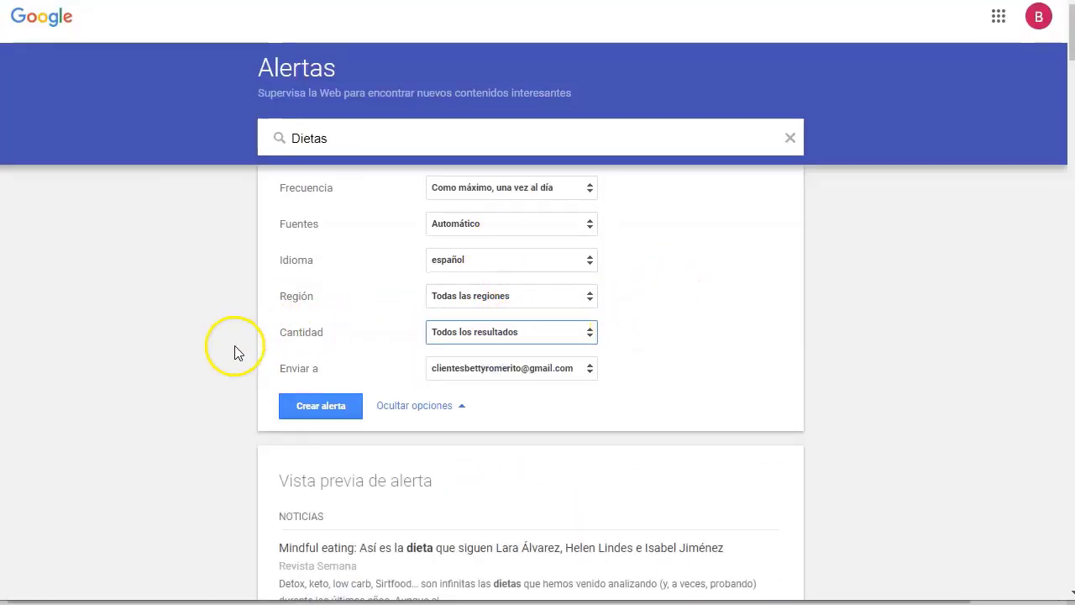
pyautogui.scroll(-2, 234, 346)
pyautogui.scroll(-3, 546, 446)
pyautogui.scroll(5, 440, 439)
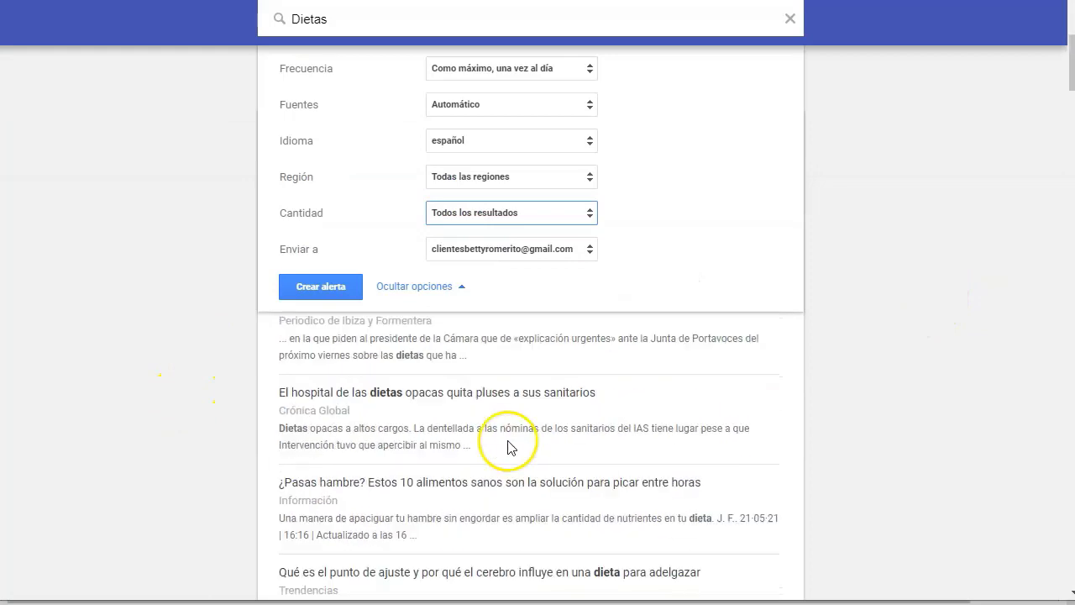
pyautogui.scroll(3, 410, 403)
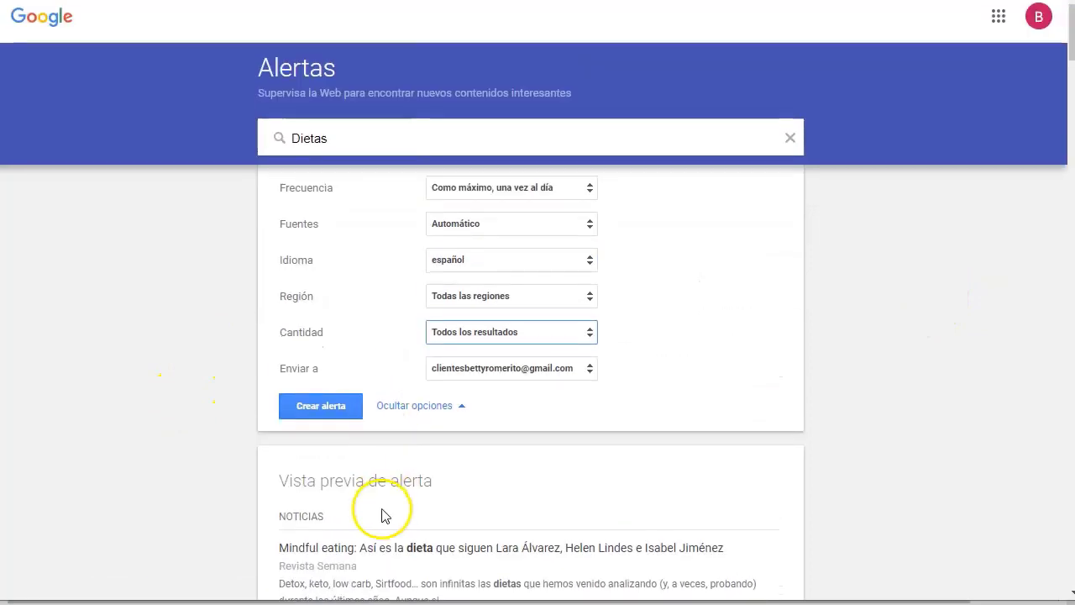
pyautogui.scroll(-4, 382, 495)
pyautogui.scroll(-10, 382, 485)
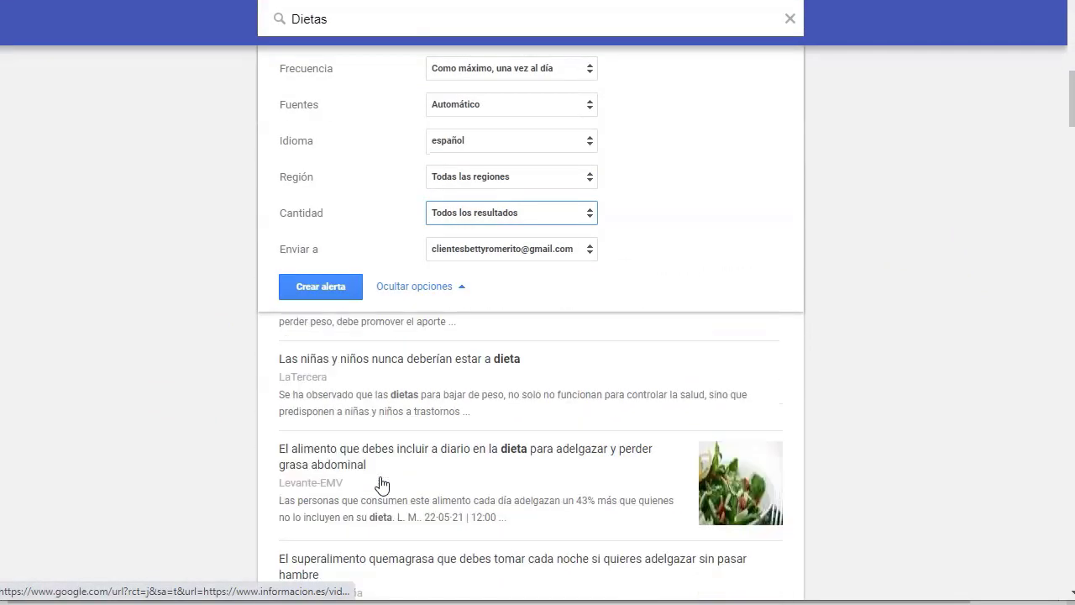
# - Examine the news and web results in the Dietas alert preview
pyautogui.scroll(-10, 382, 485)
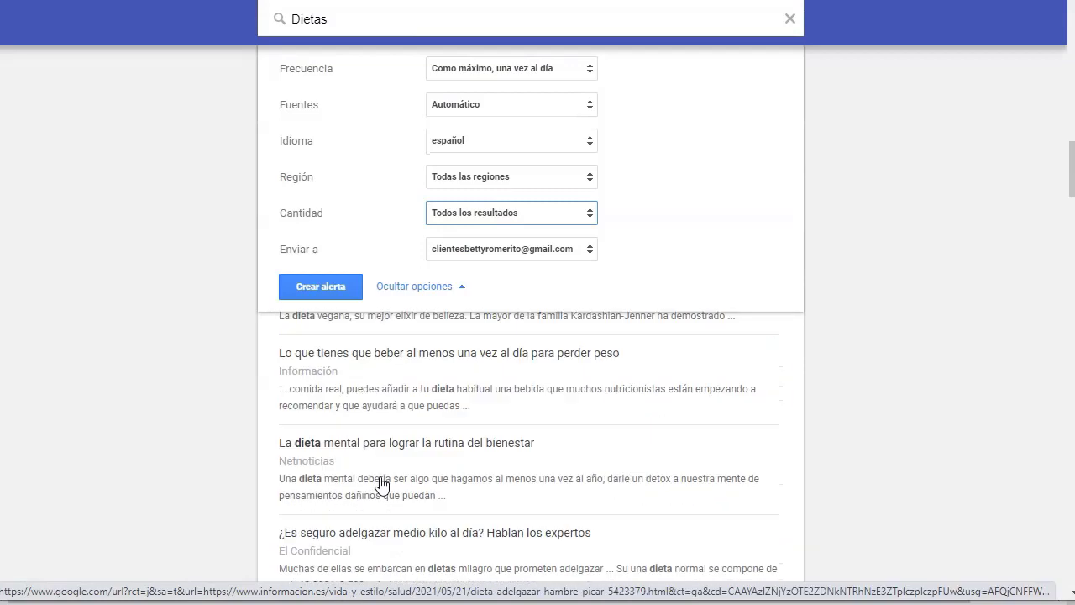
pyautogui.scroll(-10, 401, 437)
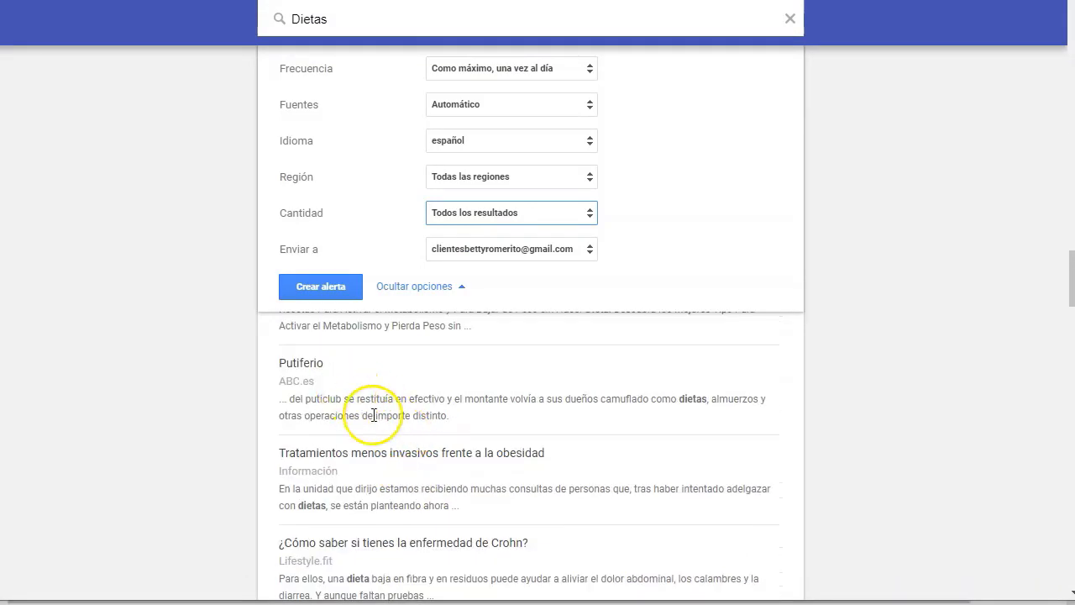
pyautogui.scroll(-8, 386, 441)
pyautogui.scroll(-10, 395, 452)
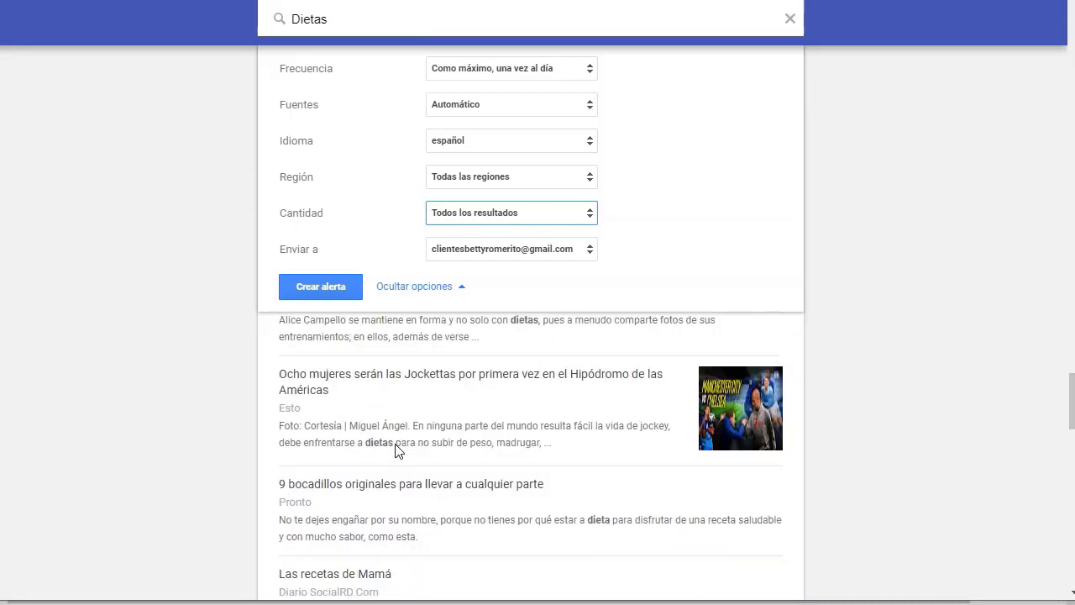
pyautogui.scroll(4, 395, 450)
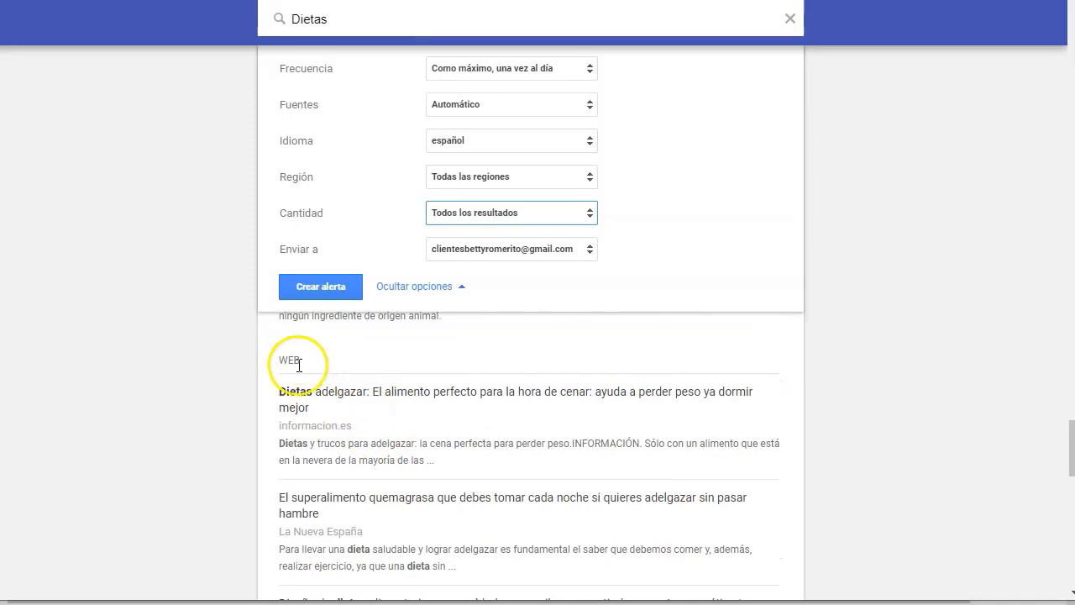
pyautogui.scroll(-15, 393, 386)
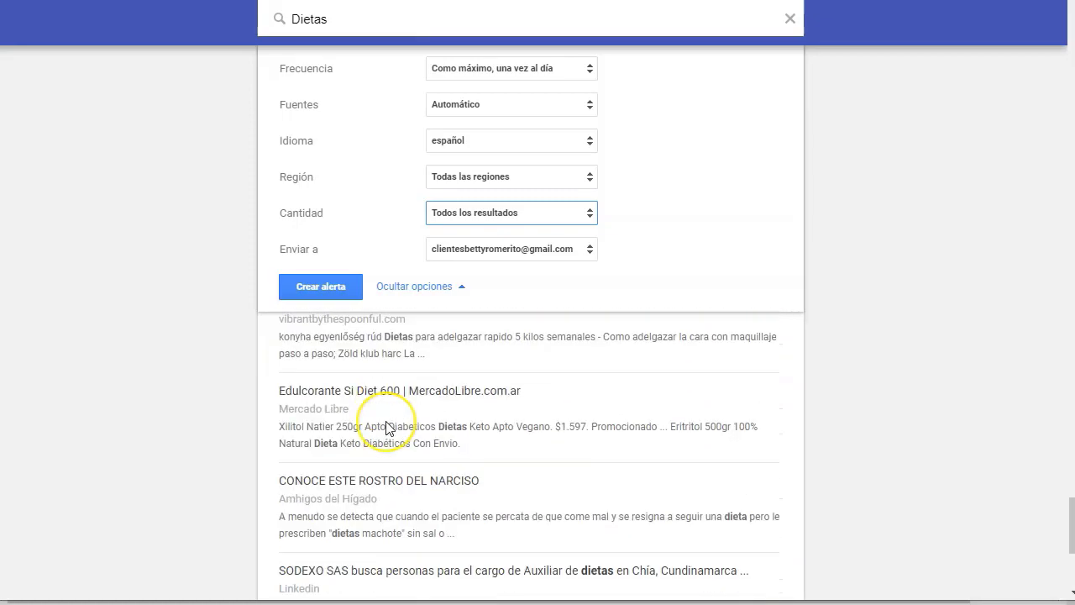
pyautogui.scroll(-2, 385, 421)
pyautogui.scroll(-6, 507, 415)
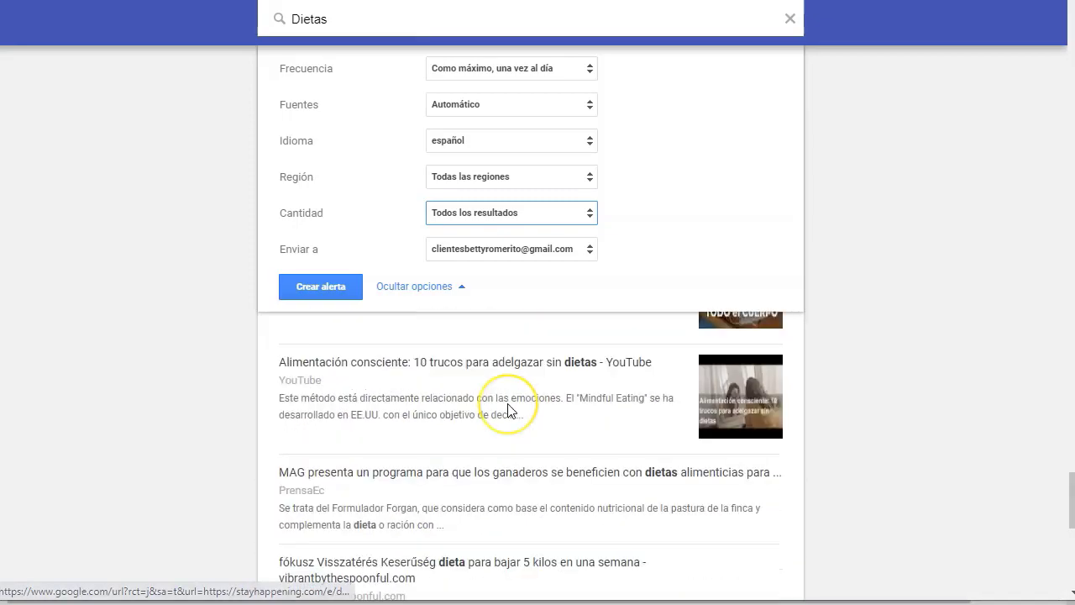
pyautogui.scroll(15, 508, 410)
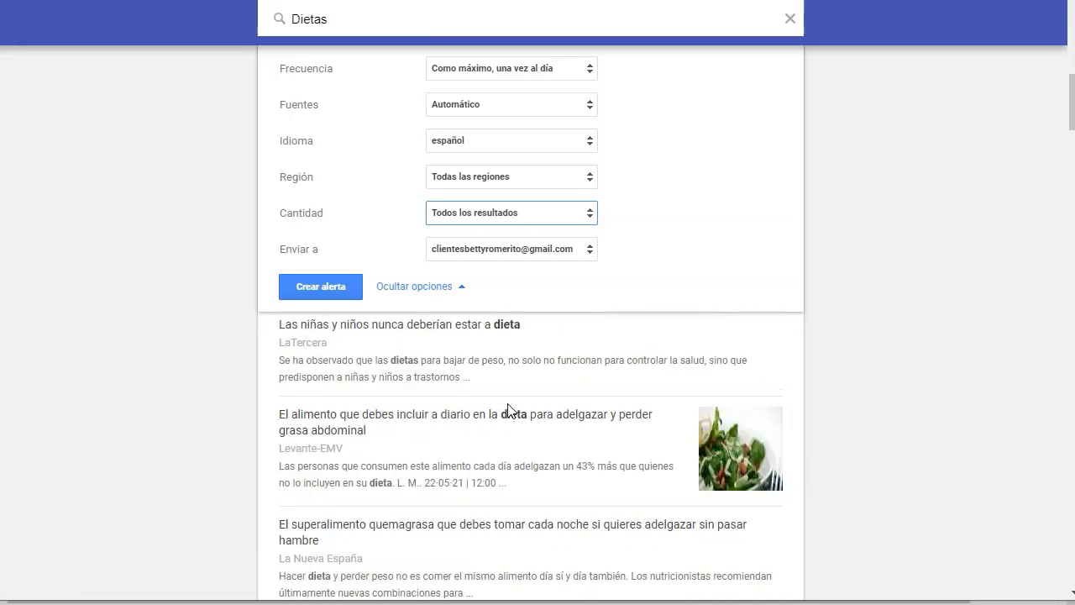
# - Set the Dietas alert's quantity to "Solo los mejores resultados" and its delivery to "Feed RSS"
pyautogui.click(522, 213)
pyautogui.click(521, 190)
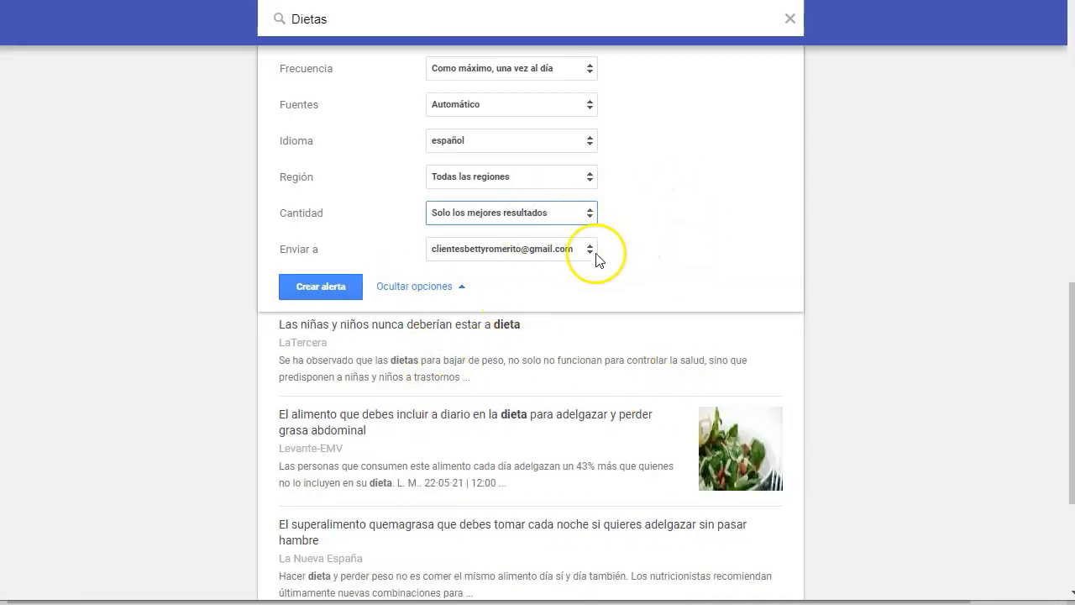
pyautogui.click(210, 300)
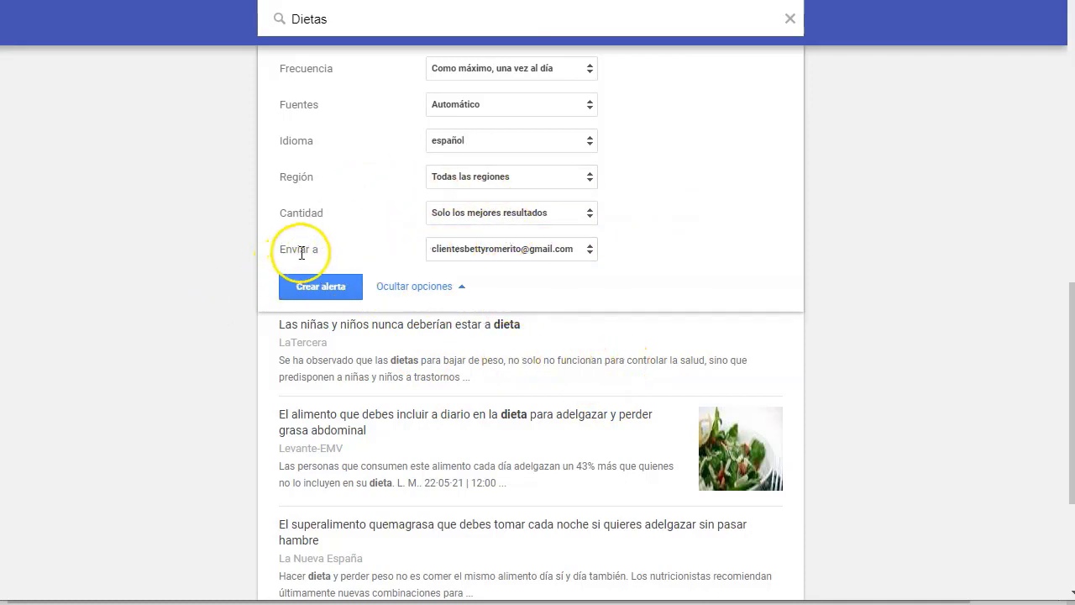
pyautogui.click(487, 255)
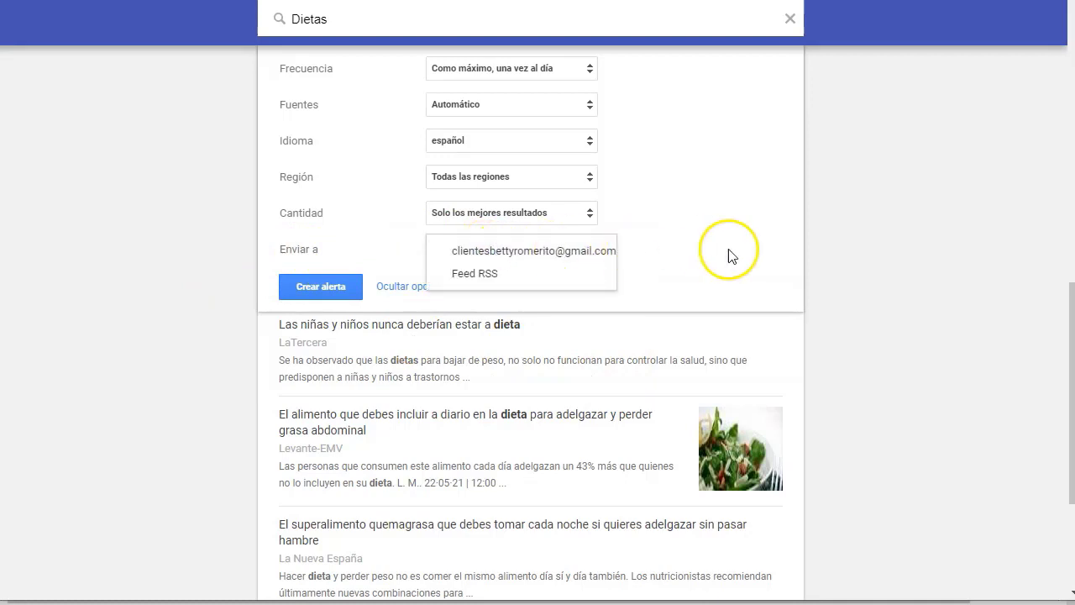
pyautogui.click(499, 274)
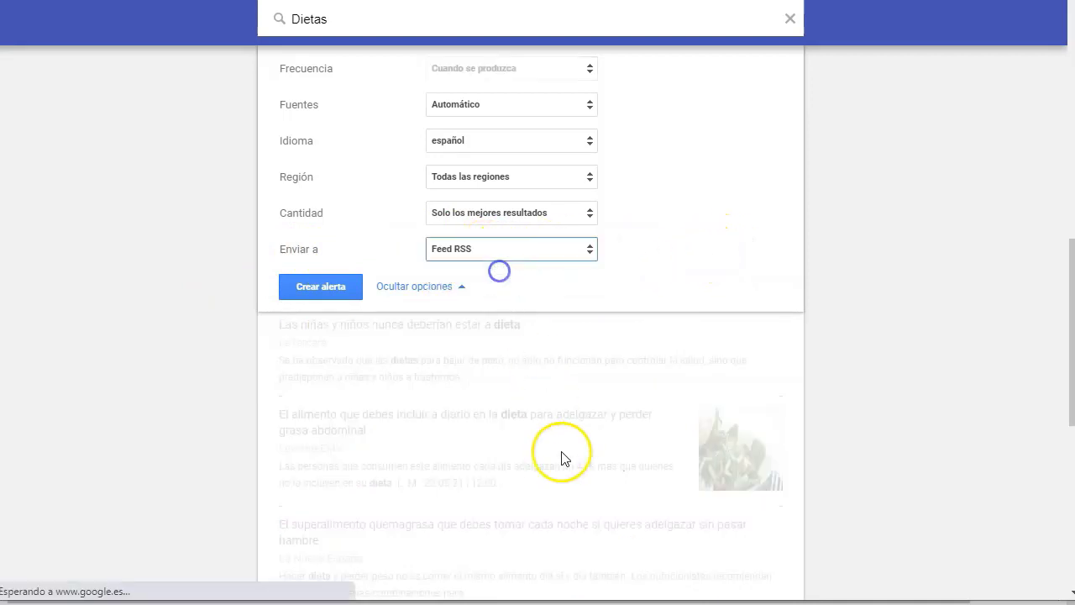
# - Create the Dietas alert and copy the link address of its RSS feed
pyautogui.scroll(-3, 445, 483)
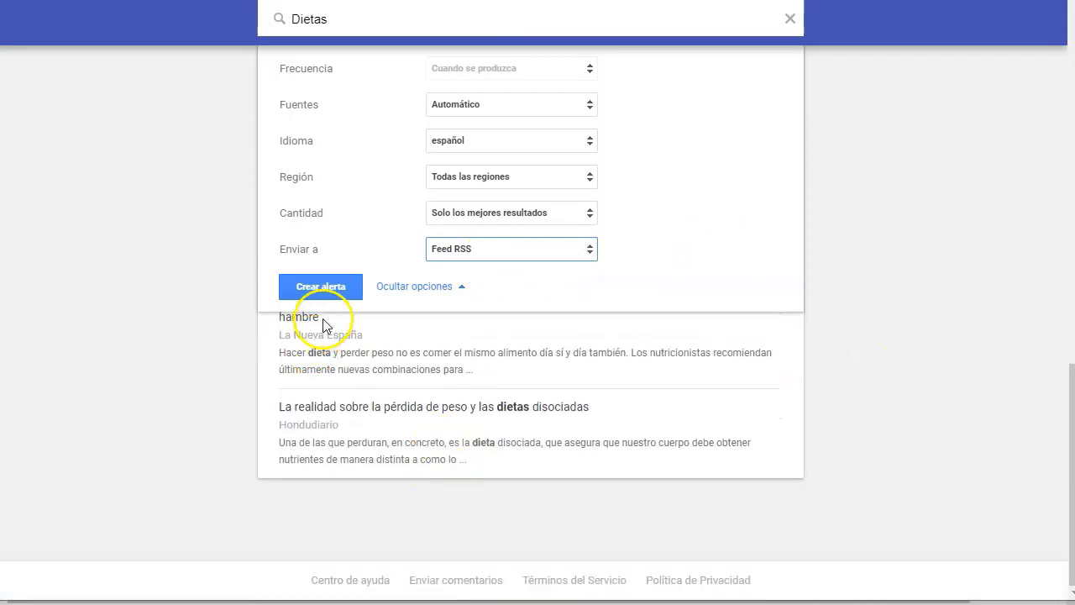
pyautogui.click(329, 288)
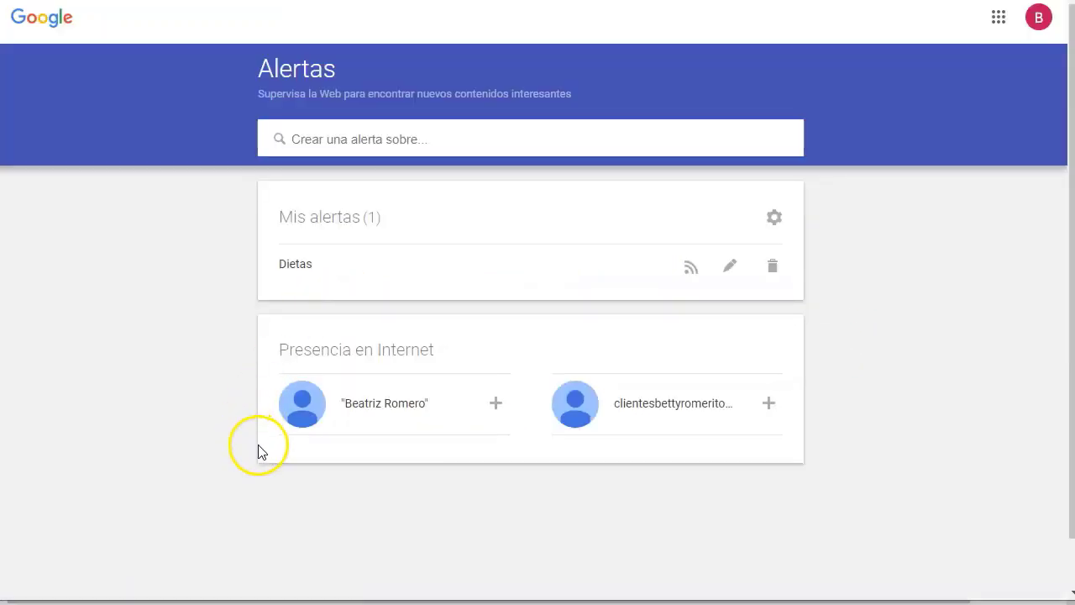
pyautogui.rightClick(689, 271)
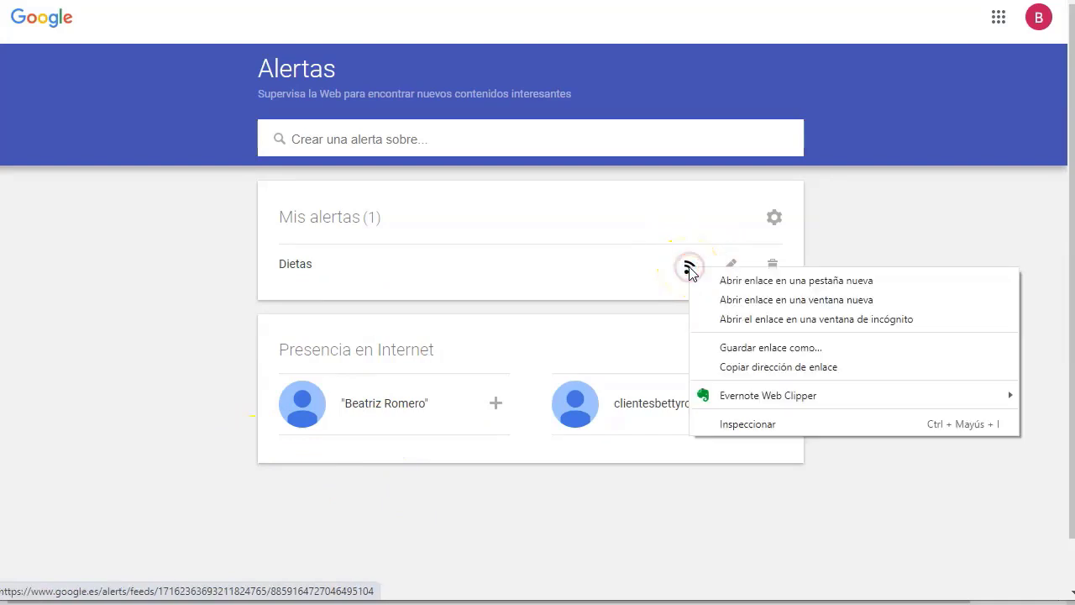
pyautogui.click(834, 367)
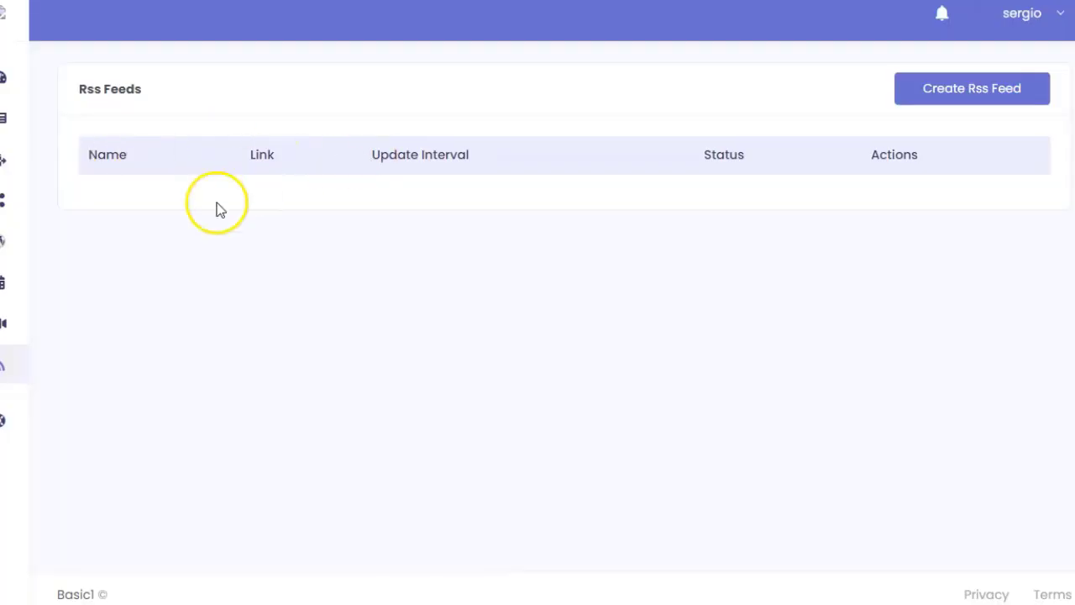
# - In CurationCloud, create an RSS feed named "Dietas" with the copied alert link and an update interval of 1440 minutes
pyautogui.click(964, 95)
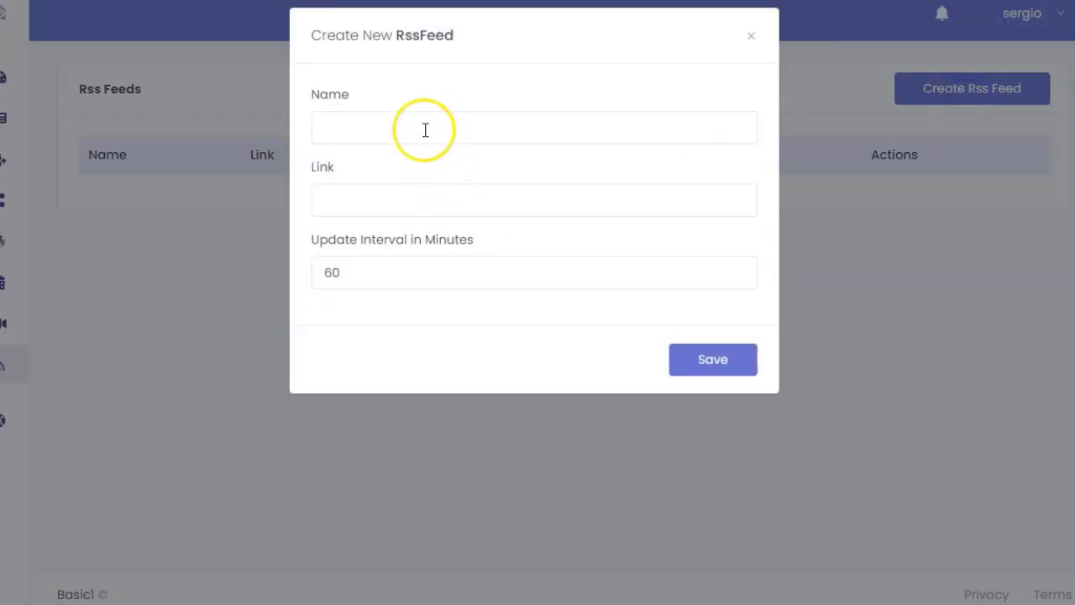
pyautogui.click(424, 129)
pyautogui.write('Dietas')
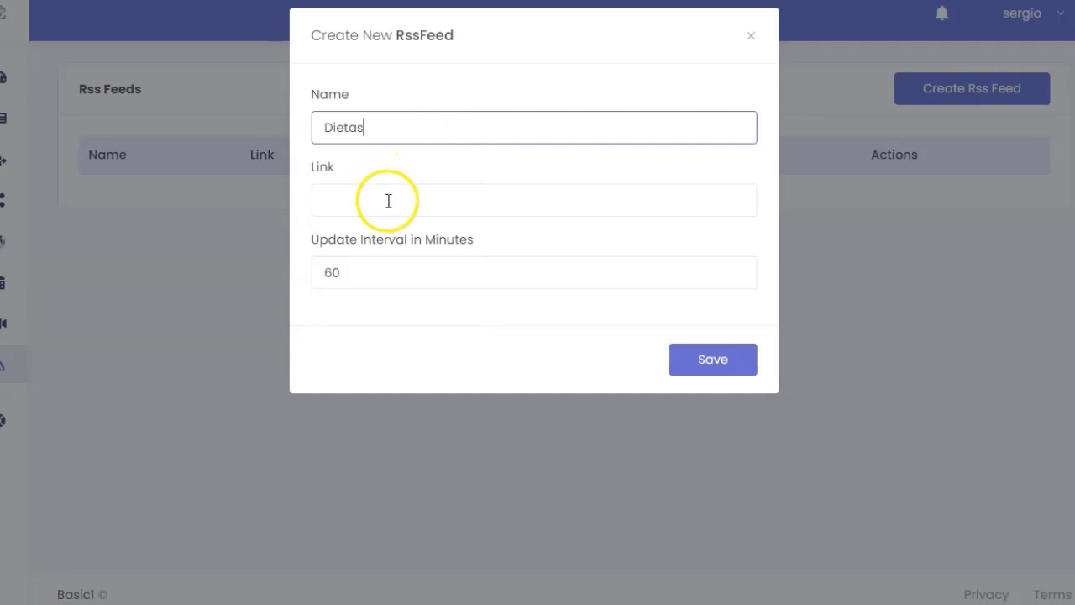
pyautogui.click(389, 199)
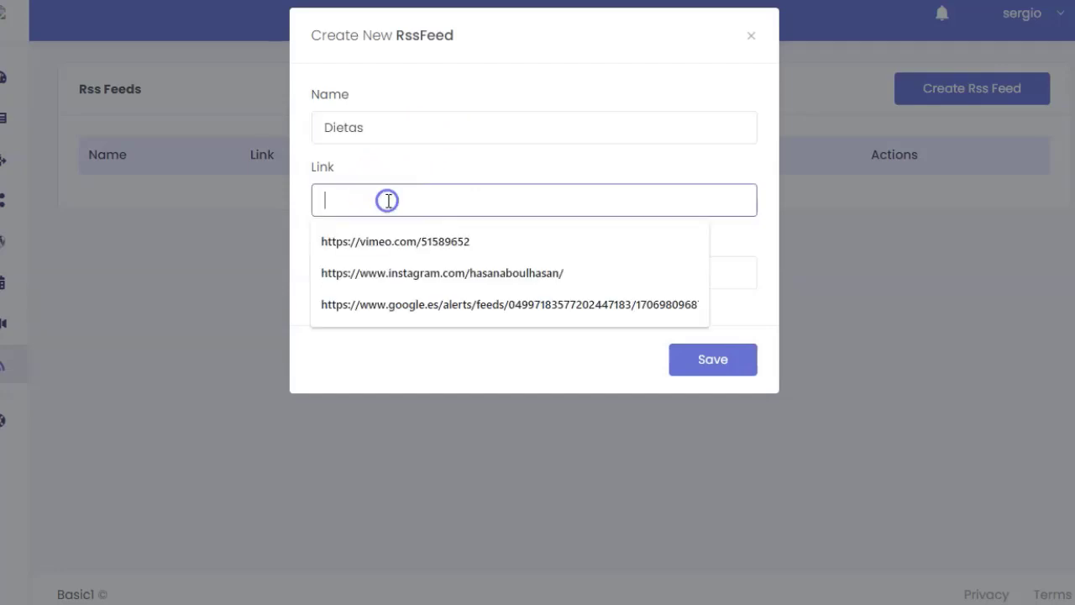
pyautogui.hotkey('ctrl', 'v')
pyautogui.click(363, 293)
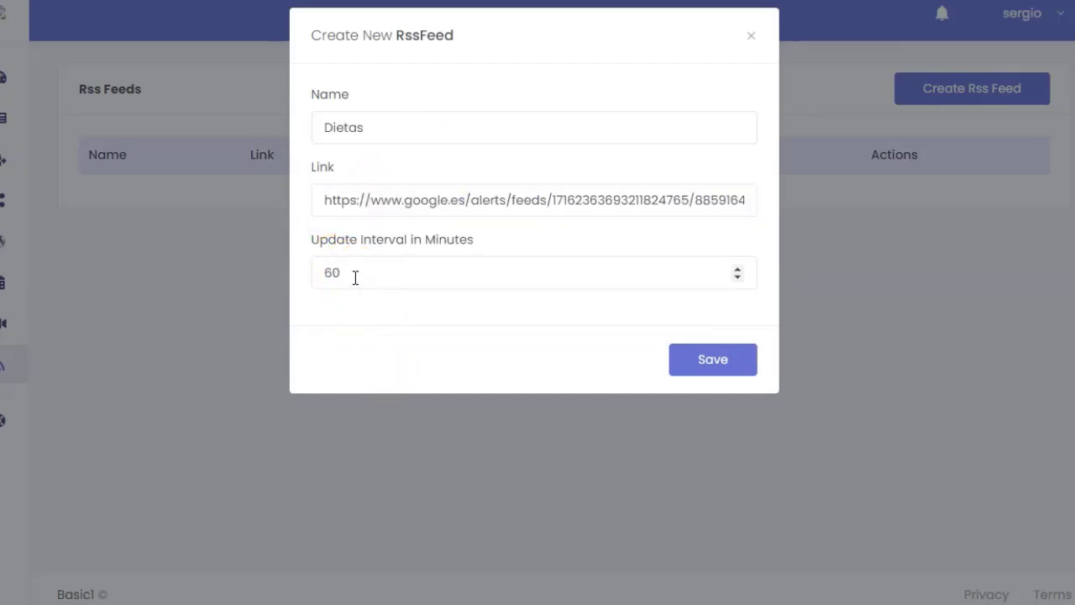
pyautogui.moveTo(340, 272); pyautogui.dragTo(287, 277)
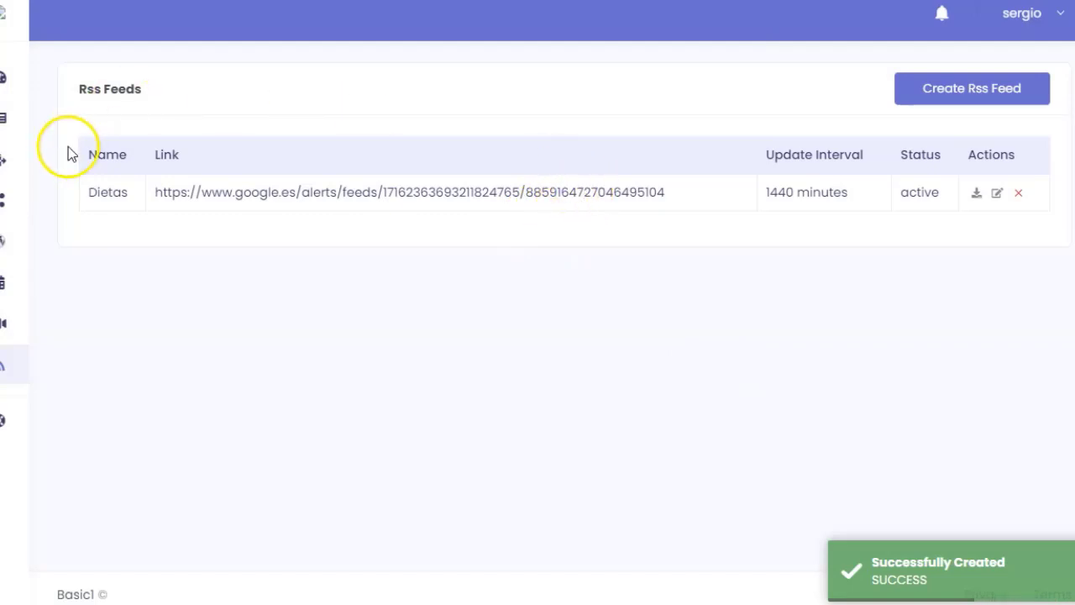
# - Search the available content for "Keto" with "Dietas" as the source
pyautogui.click(39, 122)
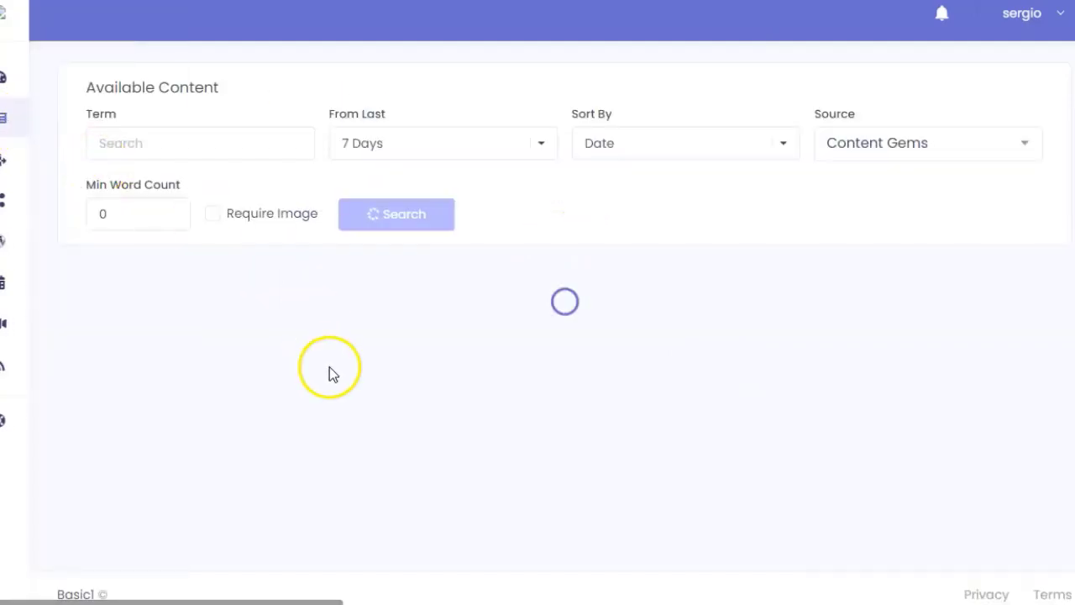
pyautogui.click(259, 143)
pyautogui.write('Keto')
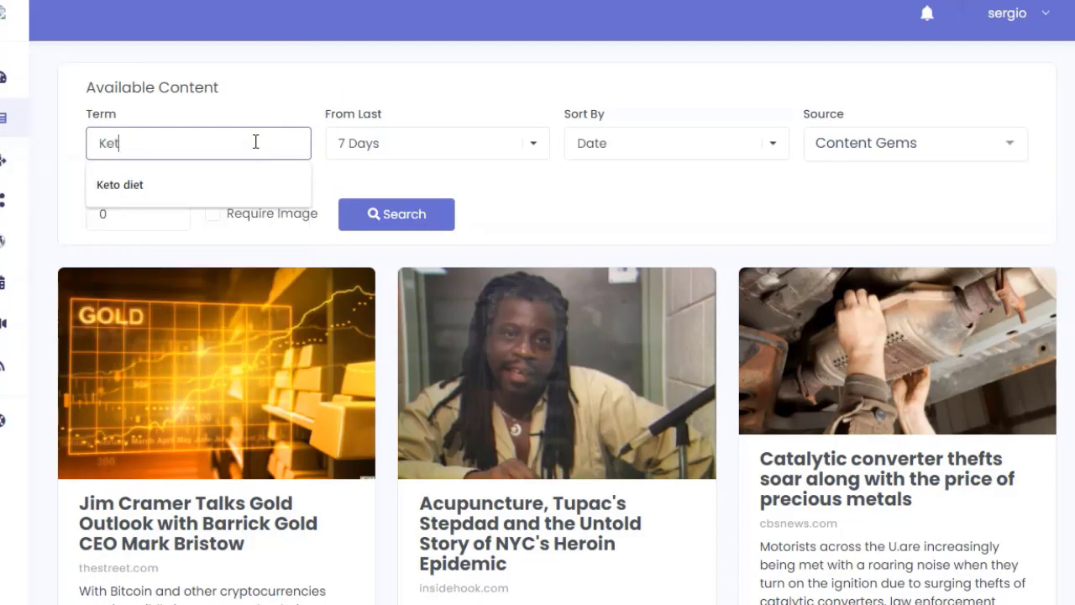
pyautogui.click(248, 101)
pyautogui.click(895, 130)
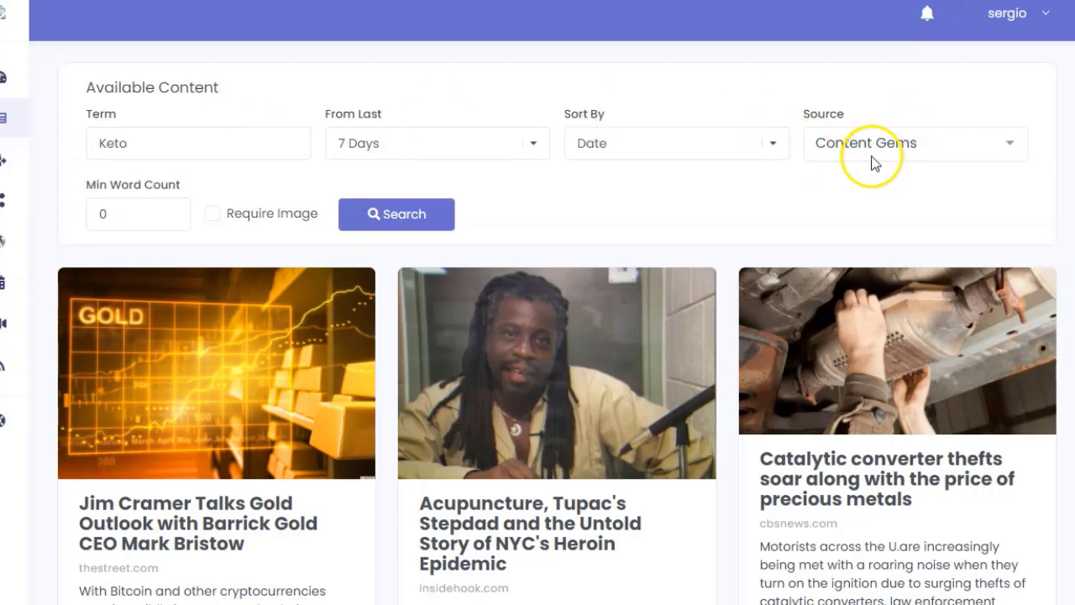
pyautogui.click(870, 146)
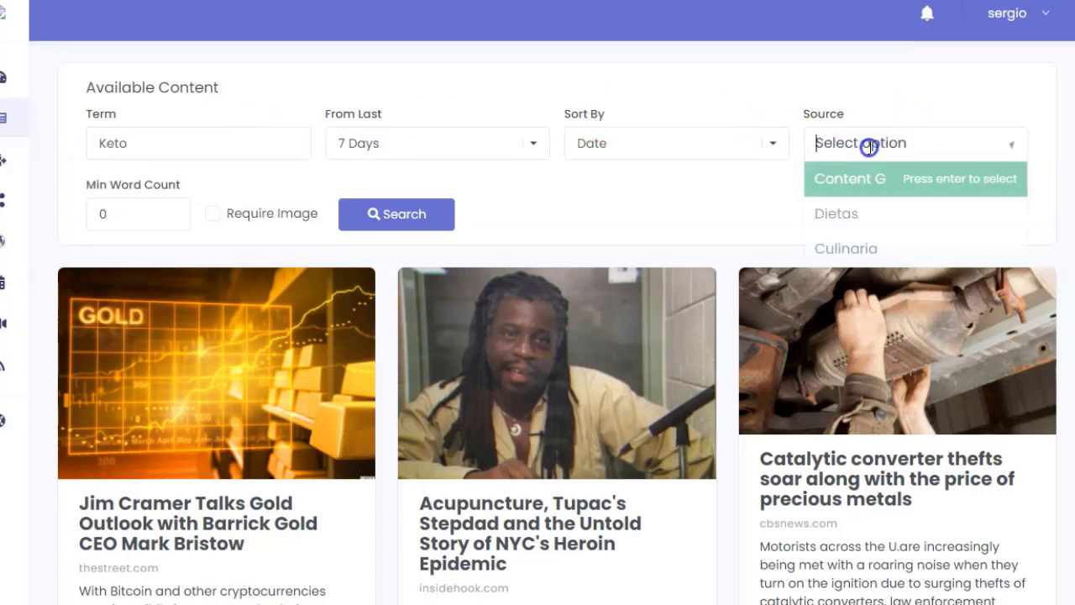
pyautogui.click(837, 213)
pyautogui.click(401, 223)
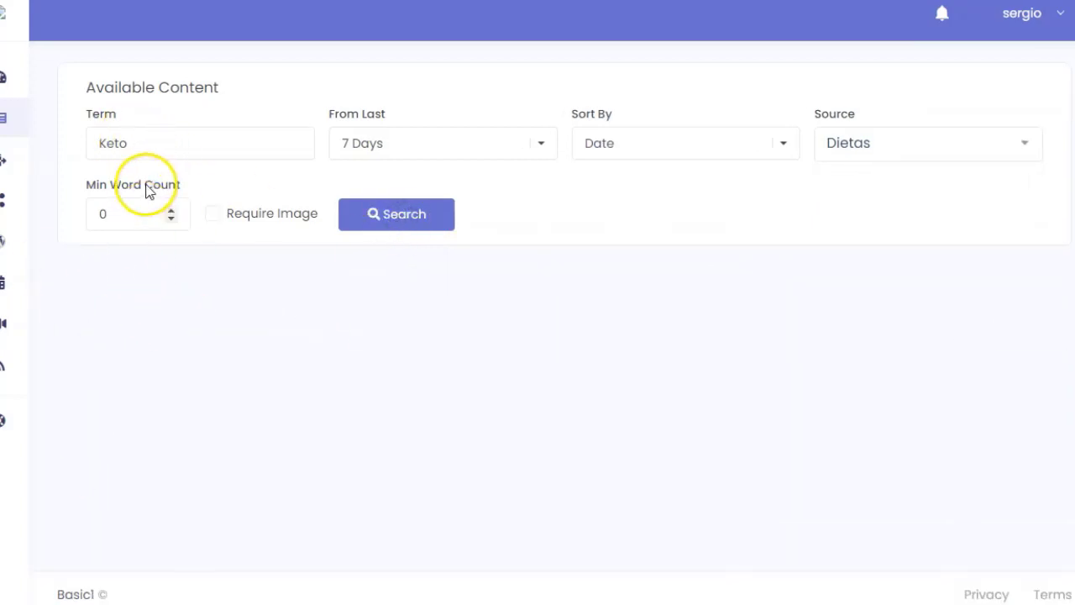
# - Clear the search term and list the available content from the Dietas source without a keyword
pyautogui.doubleClick(146, 142)
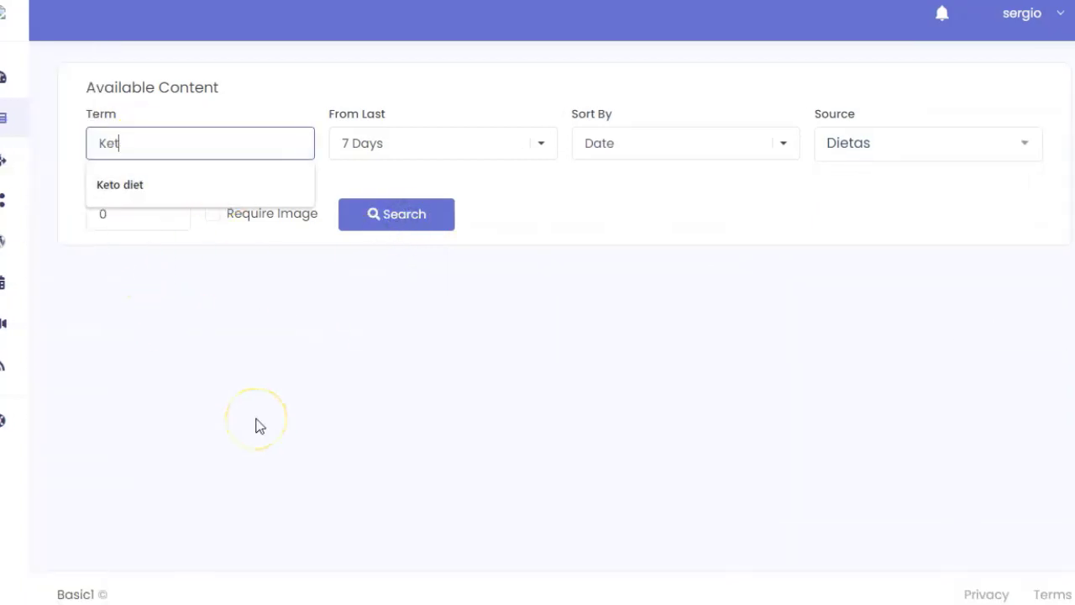
pyautogui.press('BackSpace')
pyautogui.press('BackSpace')
pyautogui.press('BackSpace')
pyautogui.write('Di')
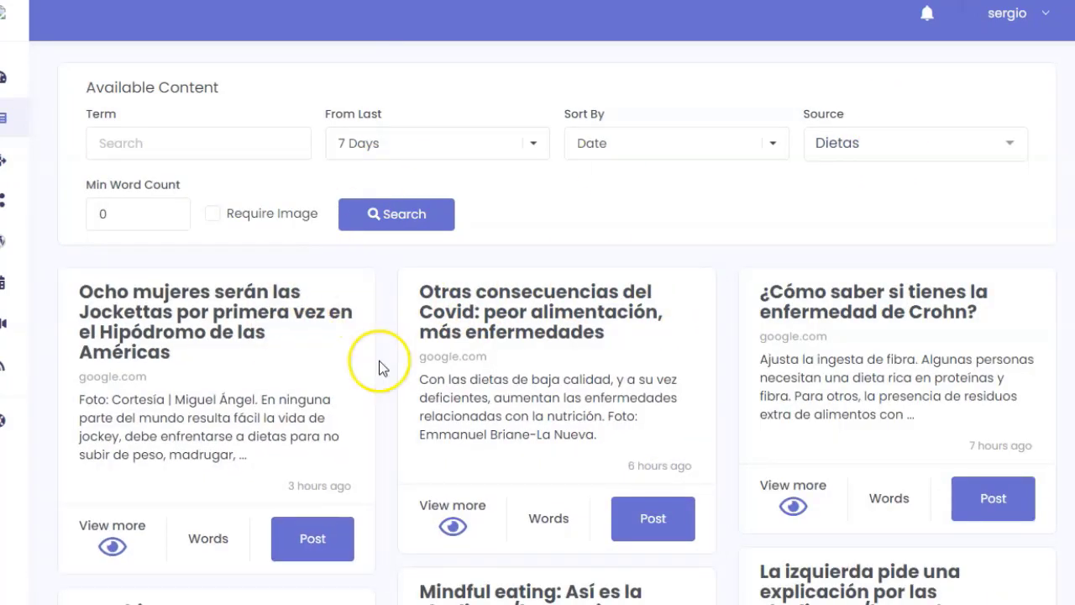
# - Look through the Dietas articles on the first and second result pages
pyautogui.scroll(-5, 389, 348)
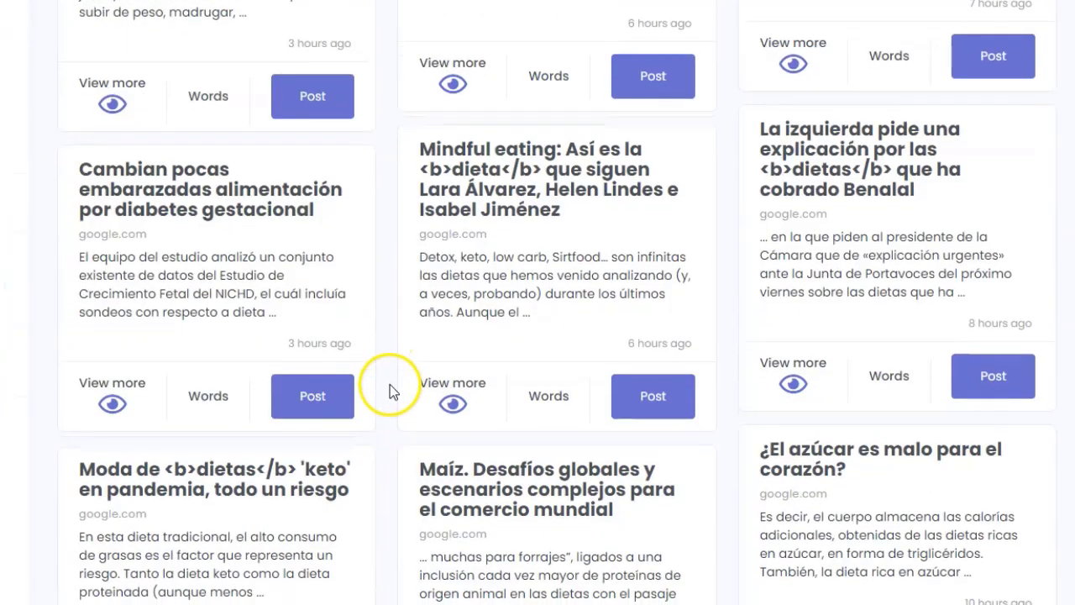
pyautogui.scroll(-5, 389, 390)
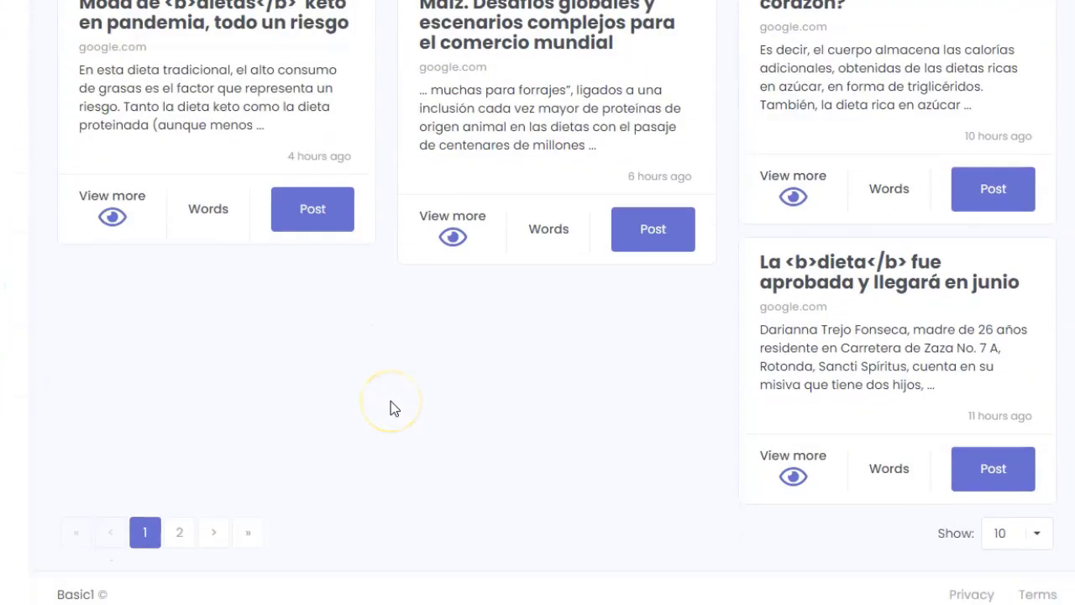
pyautogui.click(177, 533)
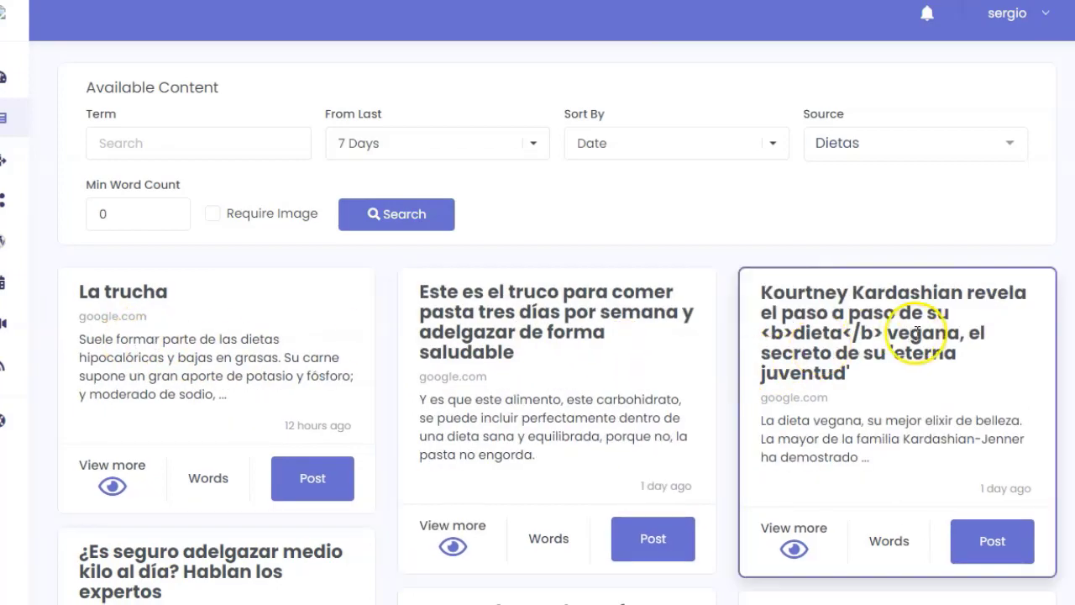
pyautogui.scroll(-1, 912, 327)
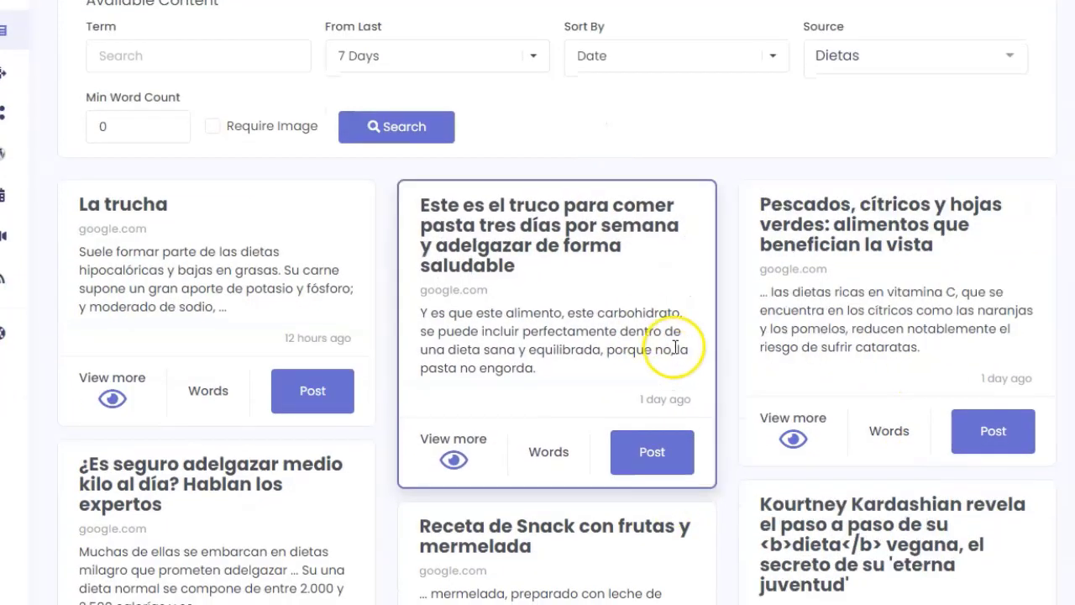
pyautogui.scroll(-2, 731, 347)
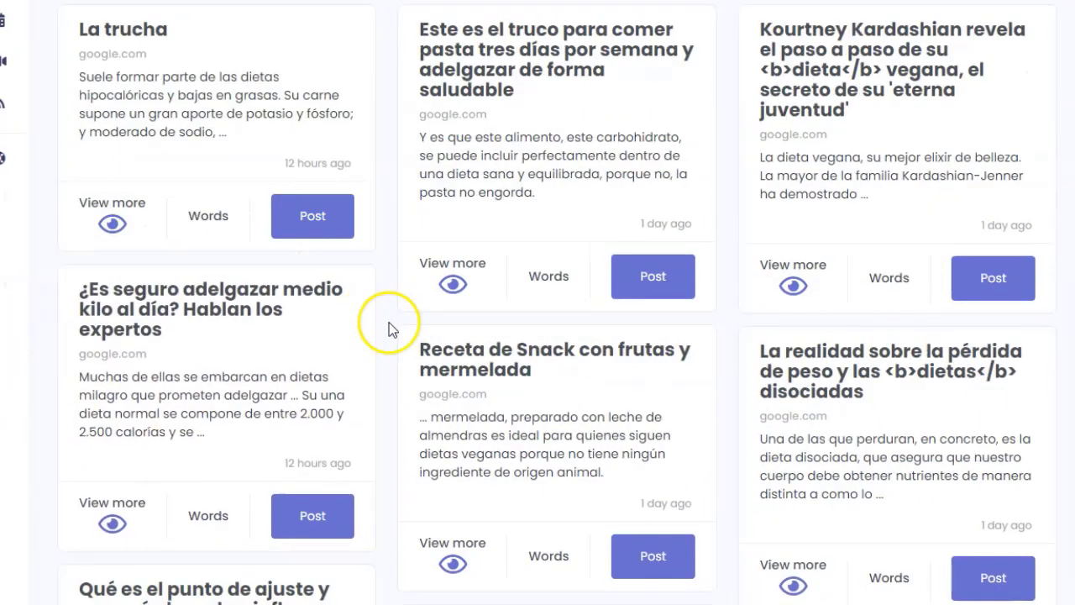
pyautogui.scroll(-2, 389, 322)
# - Open the posting dialog for the "Otras consecuencias del Covid" article and view its publishing account choices
pyautogui.click(305, 345)
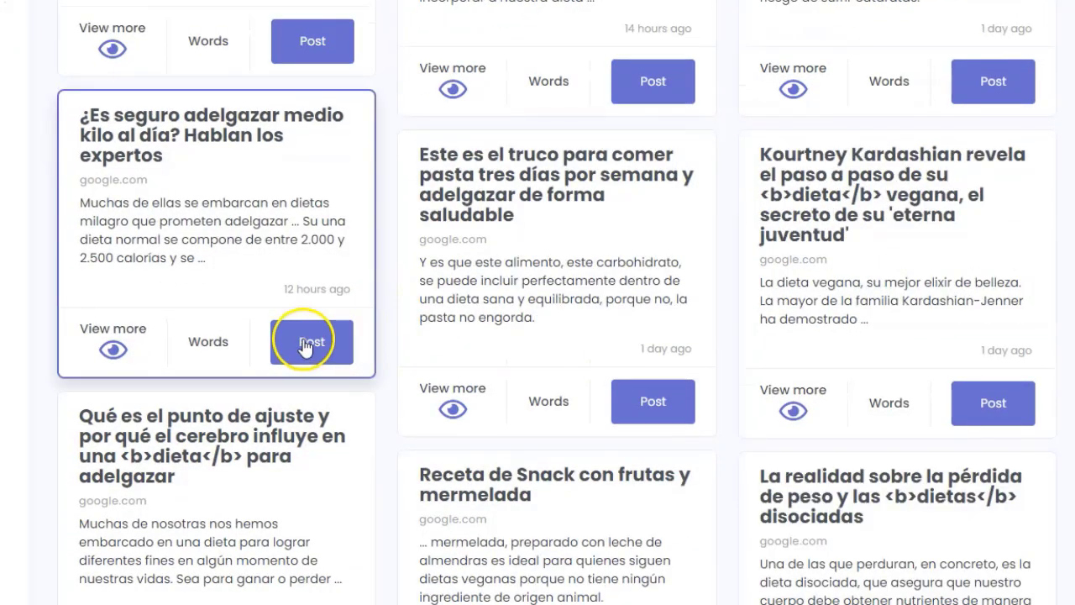
pyautogui.click(651, 344)
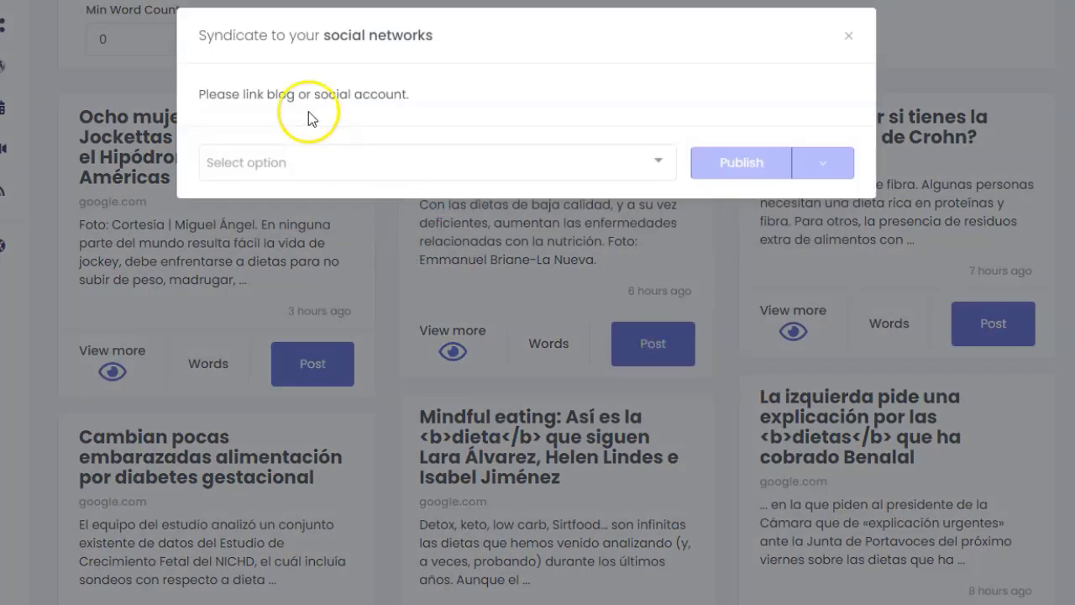
pyautogui.click(300, 161)
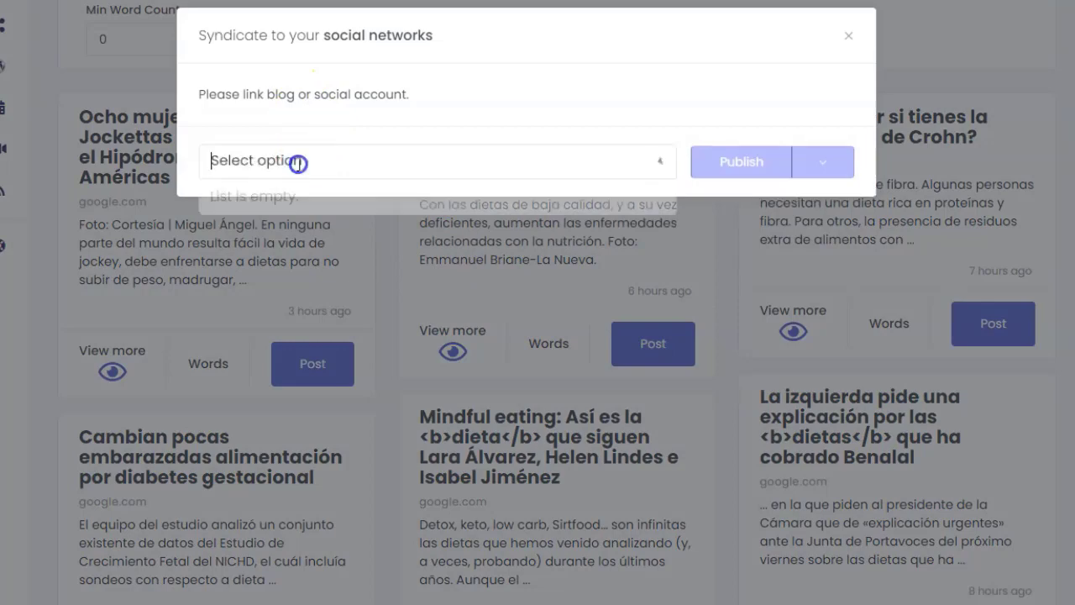
# - Close the article's posting dialog without publishing and open the form for creating a new blog
pyautogui.click(709, 95)
pyautogui.click(848, 40)
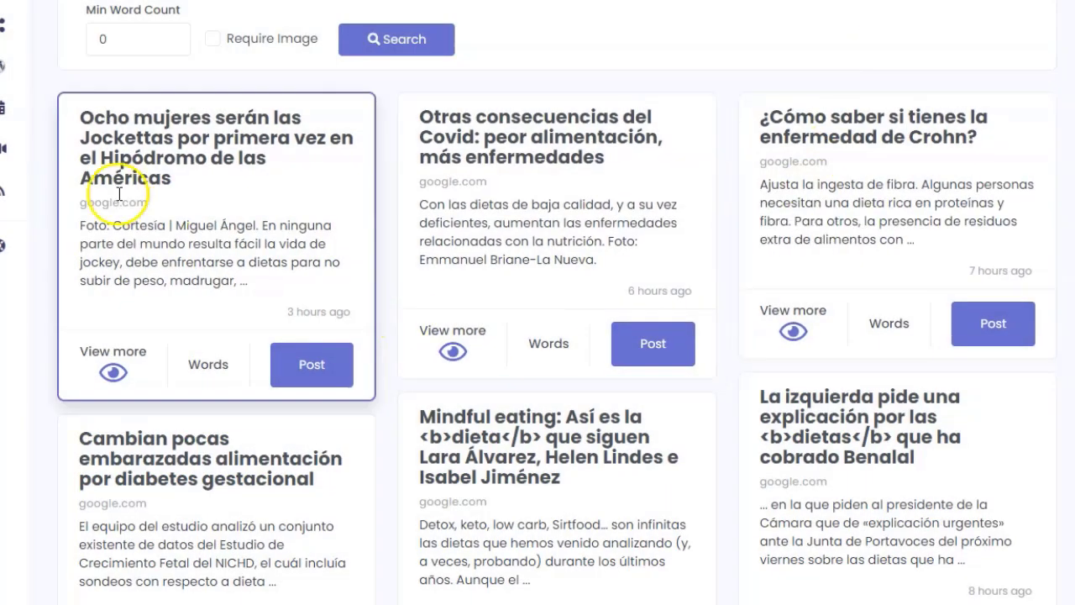
pyautogui.moveTo(29, 89)
pyautogui.scroll(2, 44, 75)
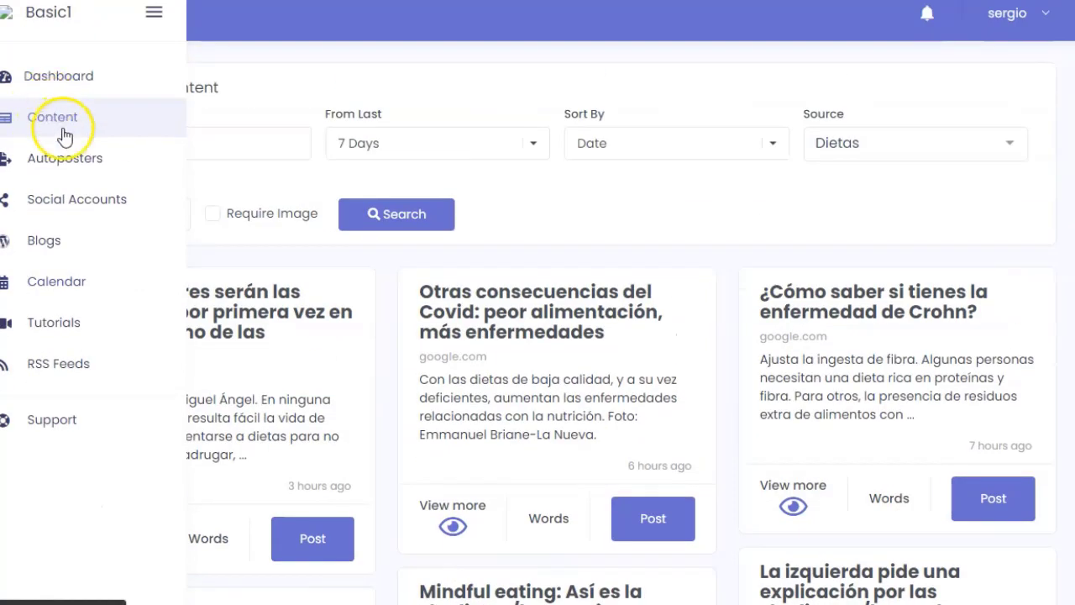
pyautogui.click(43, 241)
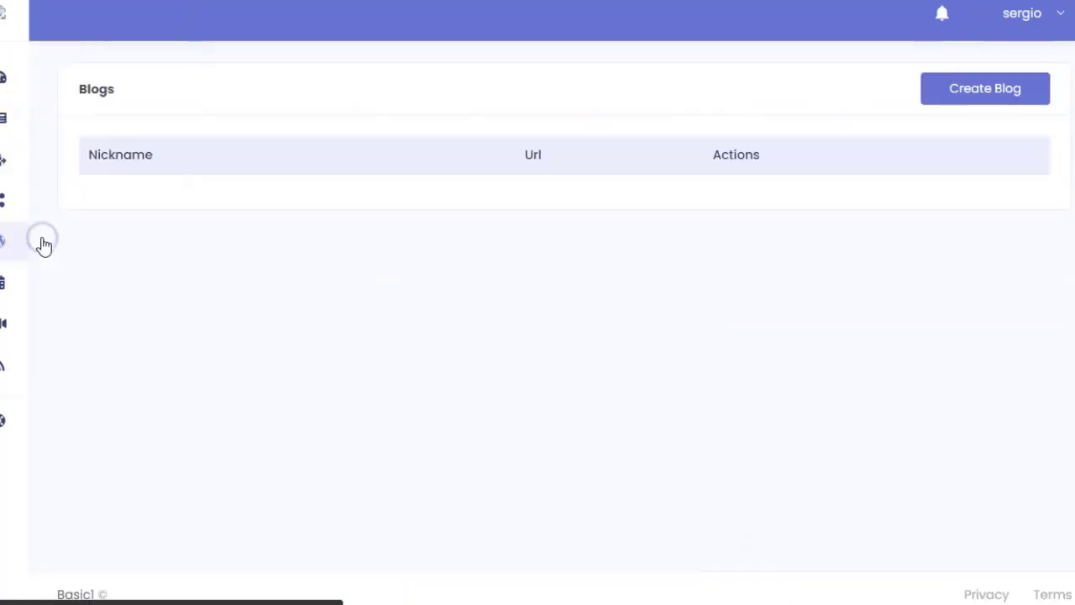
pyautogui.click(985, 89)
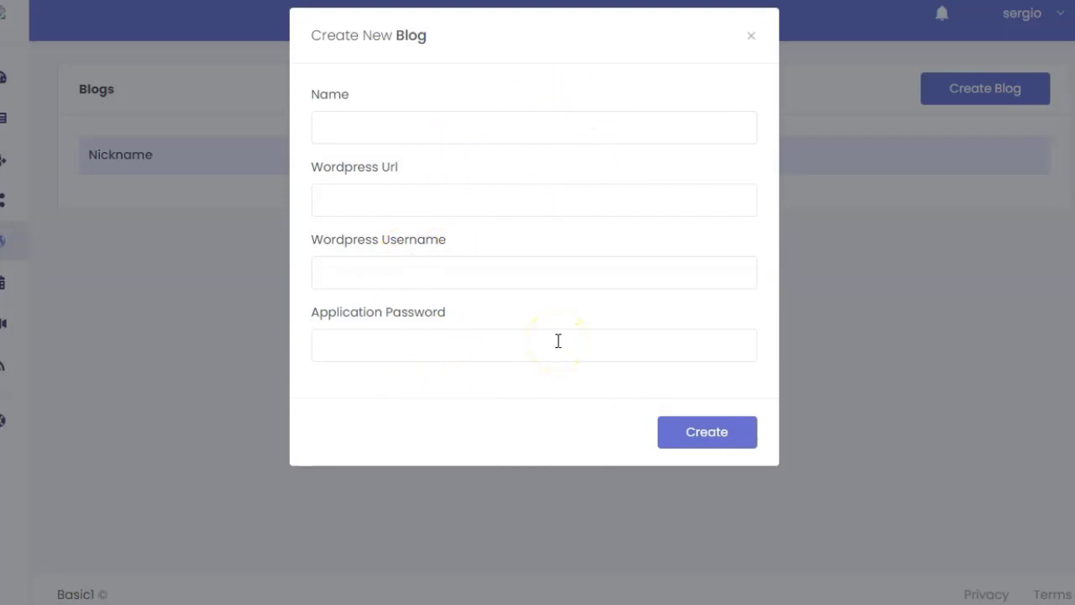
# - Fill in the new blog's name and WordPress URL, and dismiss the form without creating the blog
pyautogui.click(423, 130)
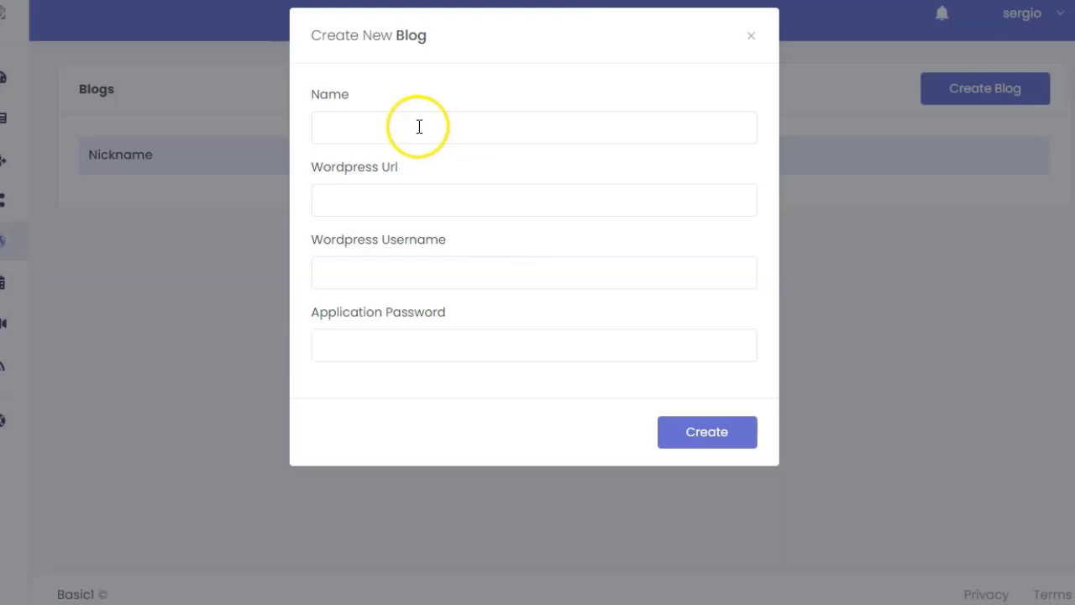
pyautogui.click(419, 127)
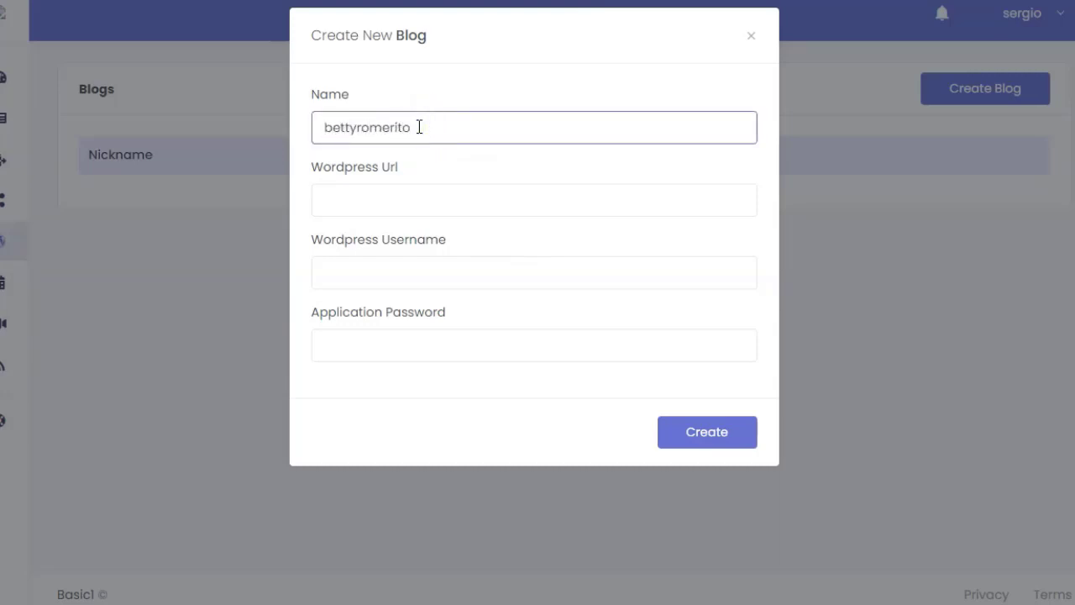
pyautogui.click(392, 198)
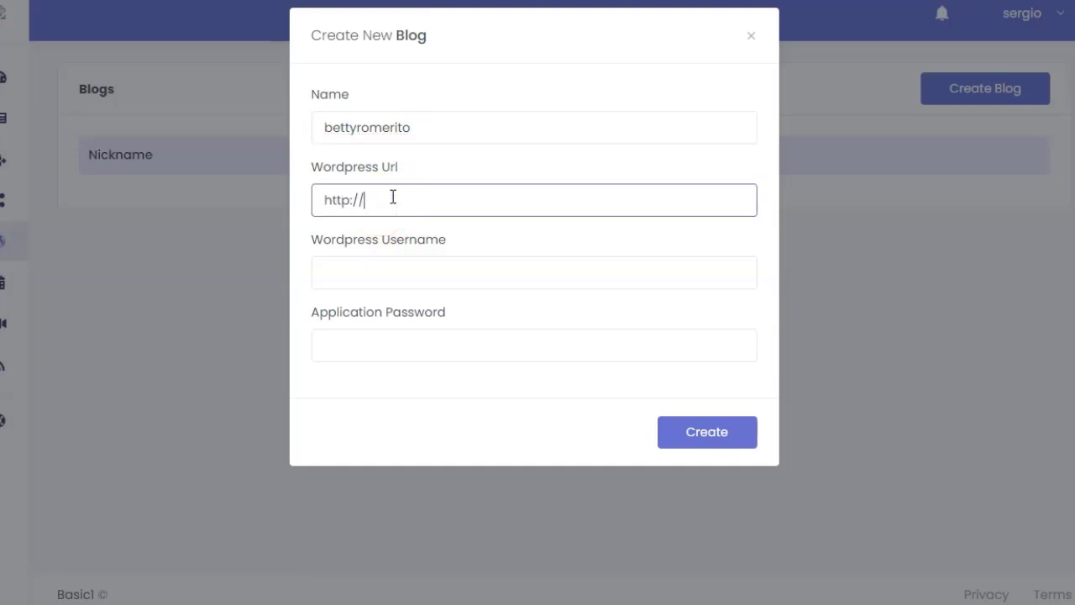
pyautogui.click(384, 275)
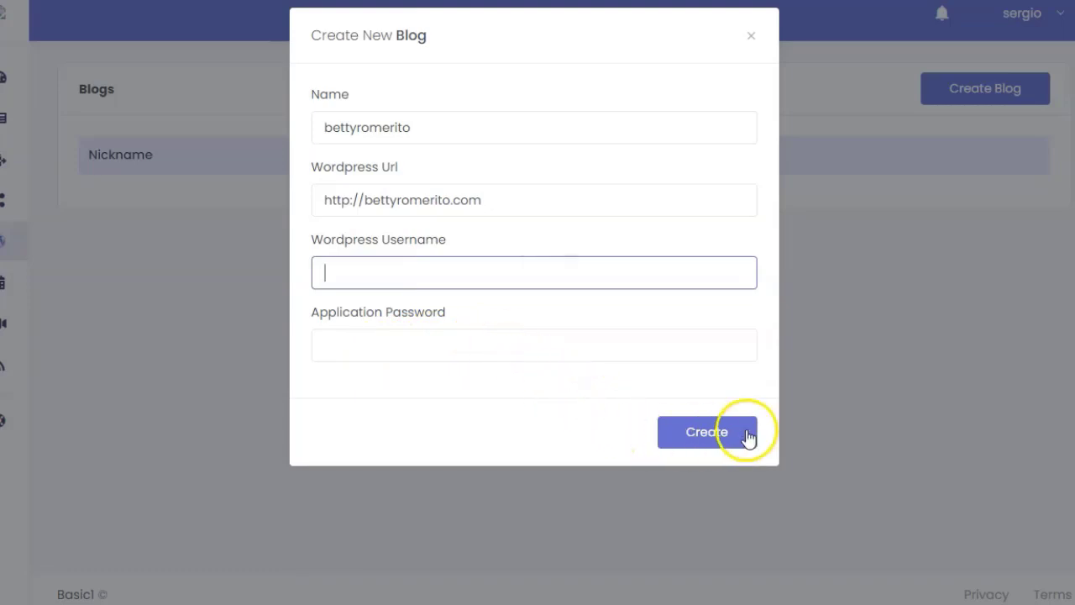
pyautogui.click(755, 38)
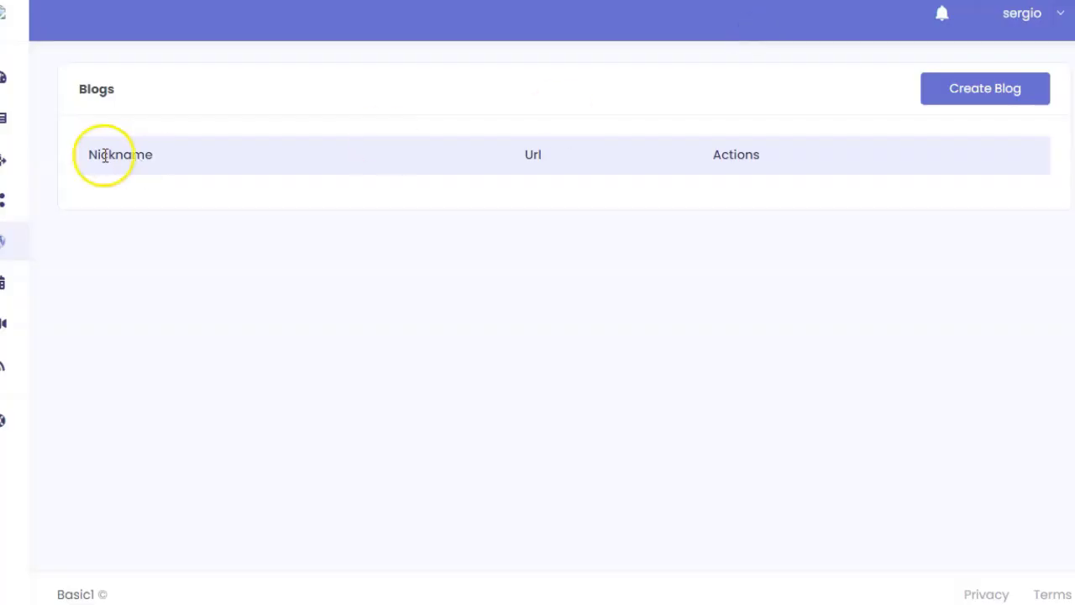
# - Open the tutorials page and review the videos on connecting blogs, creating social accounts and adding custom RSS sources
pyautogui.moveTo(19, 228)
pyautogui.click(60, 319)
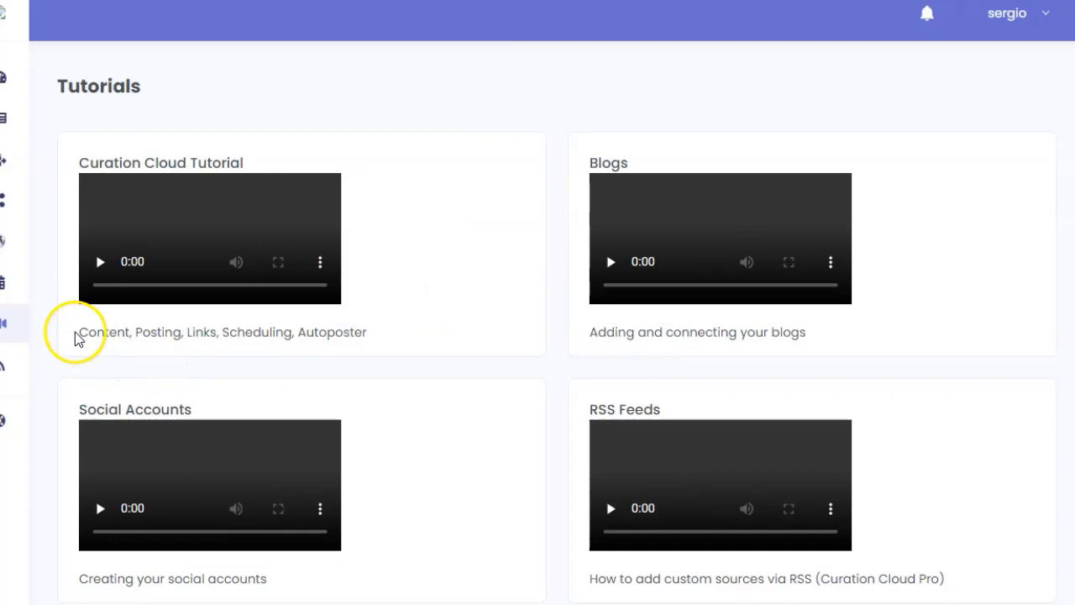
pyautogui.click(279, 281)
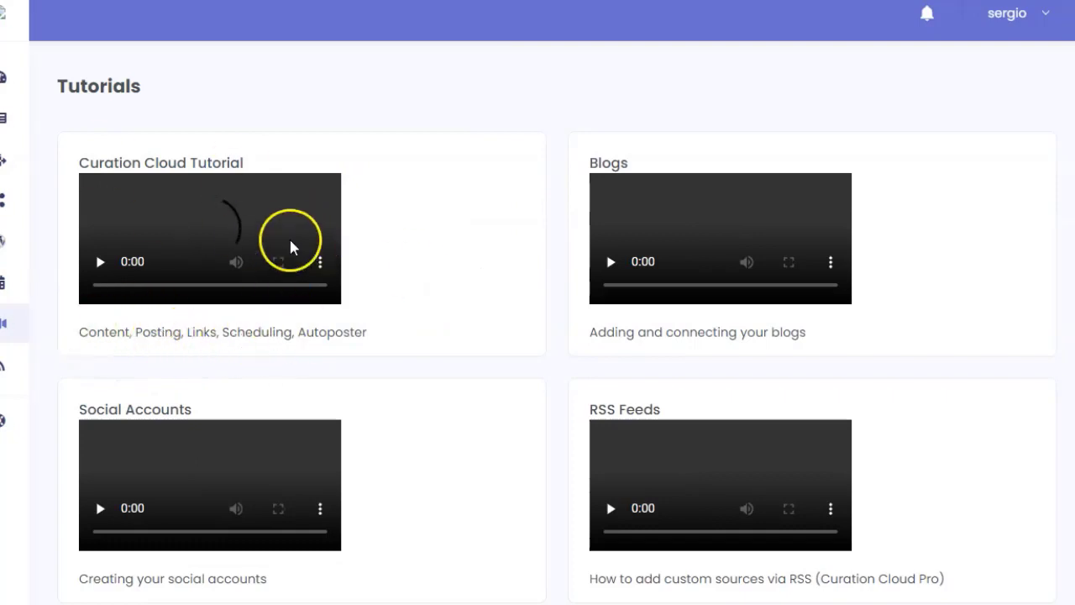
pyautogui.scroll(-2, 661, 221)
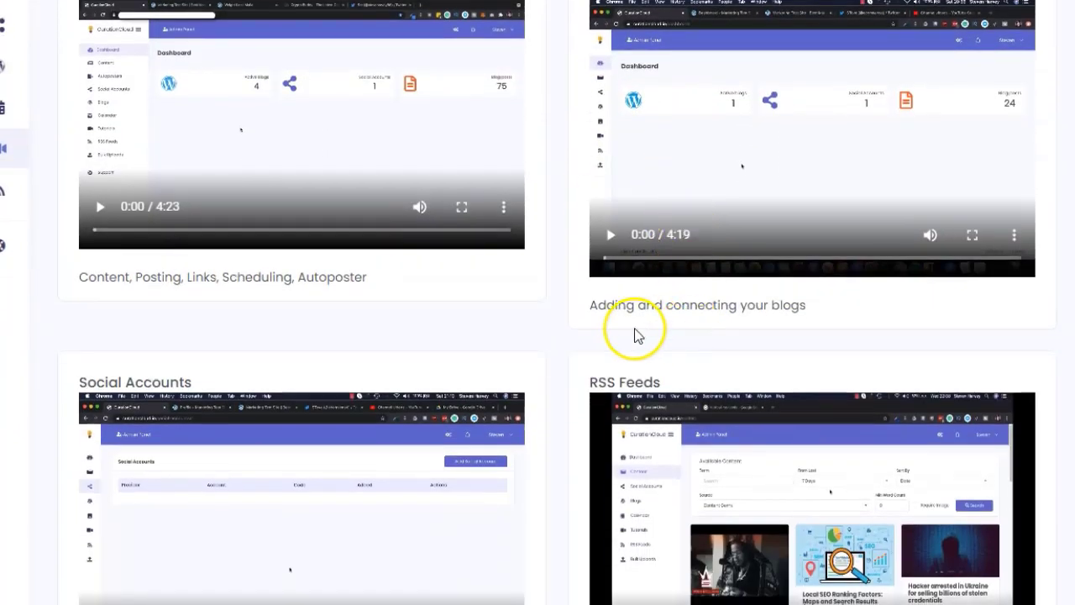
pyautogui.moveTo(591, 305); pyautogui.dragTo(775, 307)
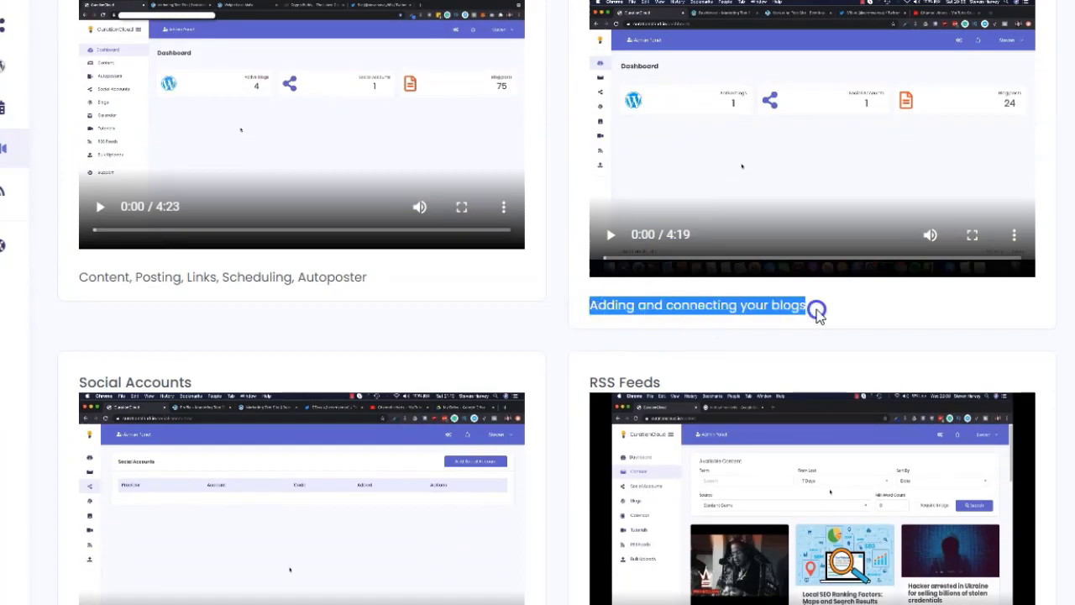
pyautogui.scroll(-4, 802, 315)
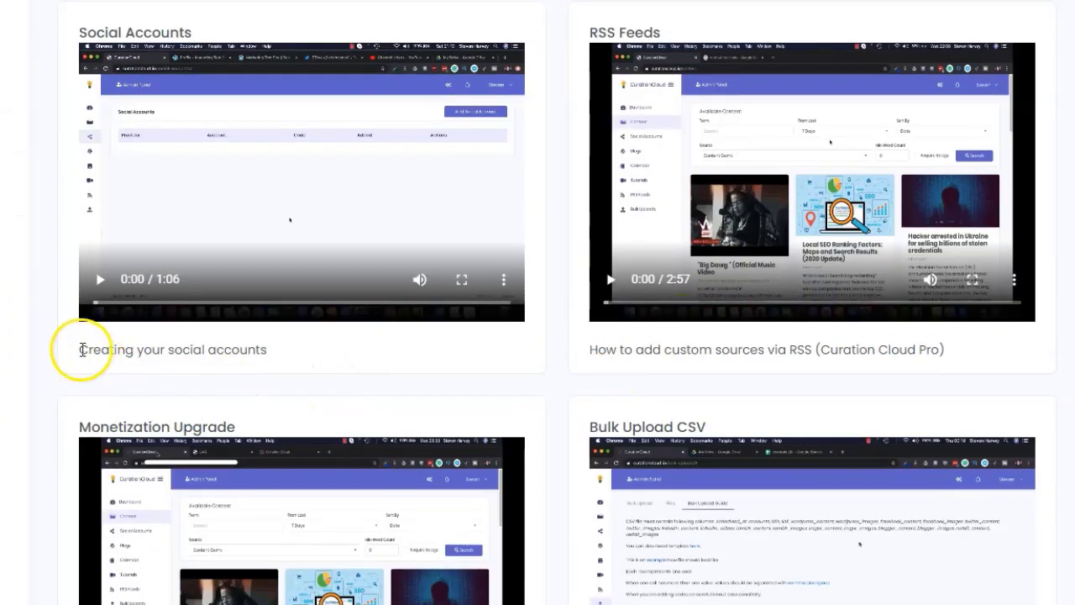
pyautogui.moveTo(80, 351); pyautogui.dragTo(307, 353)
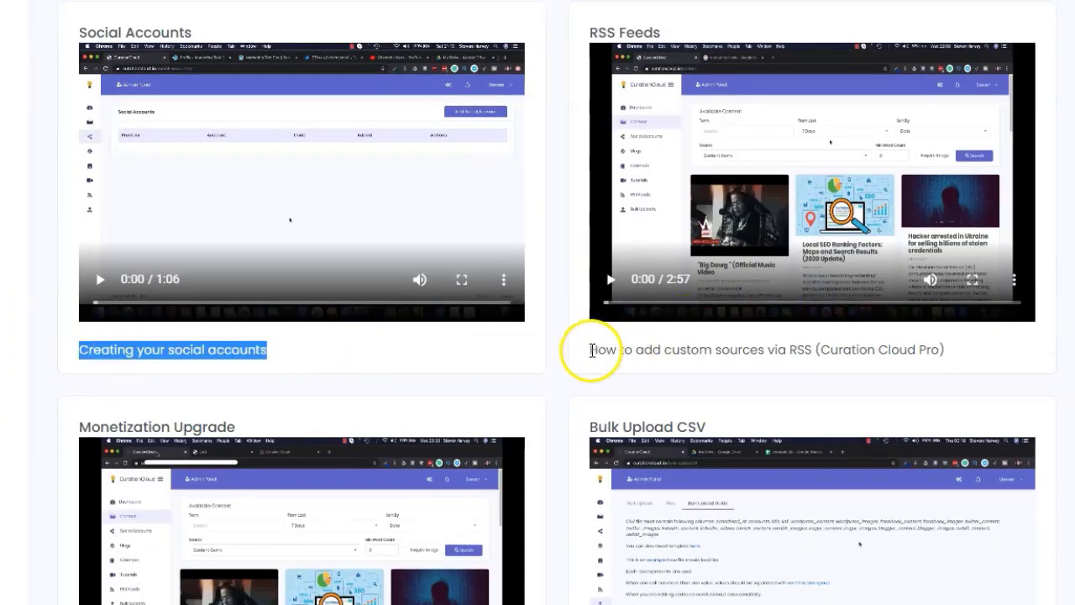
pyautogui.moveTo(592, 350); pyautogui.dragTo(812, 350)
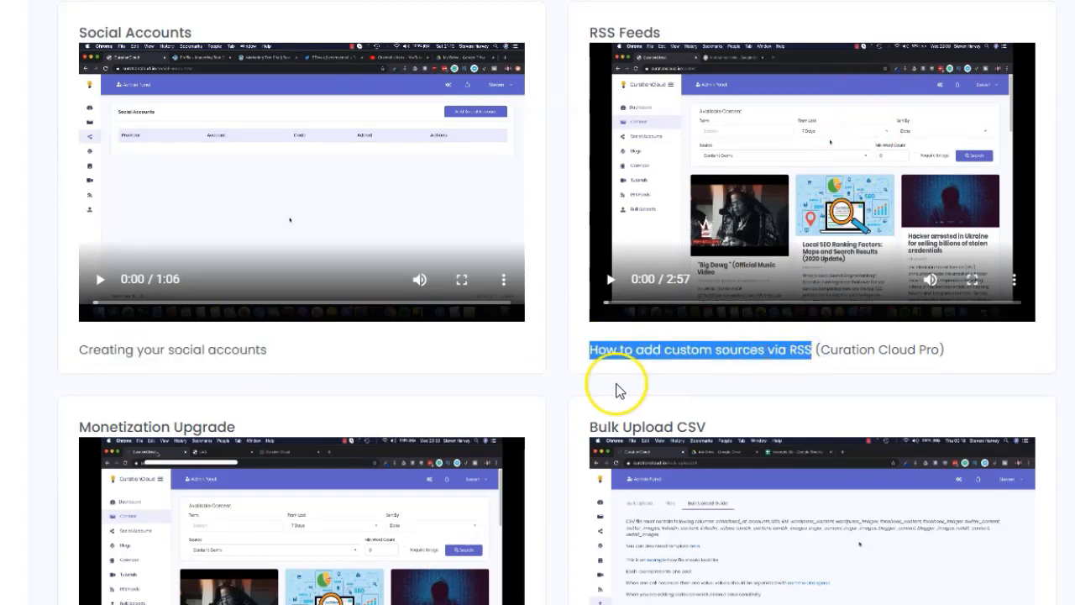
# - Review the remaining tutorial videos, from Monetization Upgrade and Bulk Upload CSV down to DFY Niche Feeds and Troubleshooting
pyautogui.scroll(-3, 554, 363)
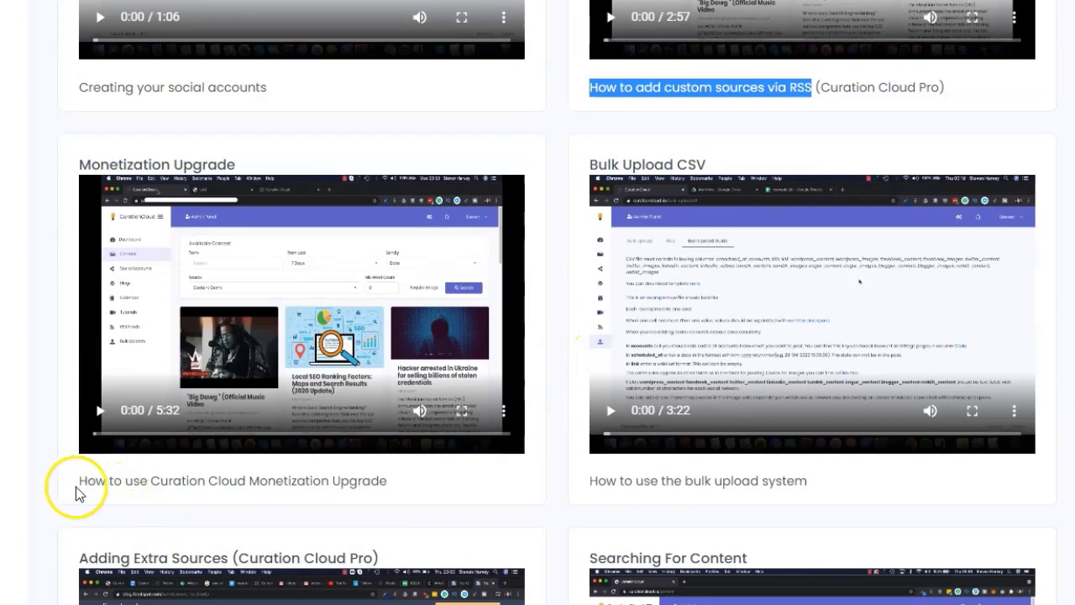
pyautogui.moveTo(75, 482); pyautogui.dragTo(337, 477)
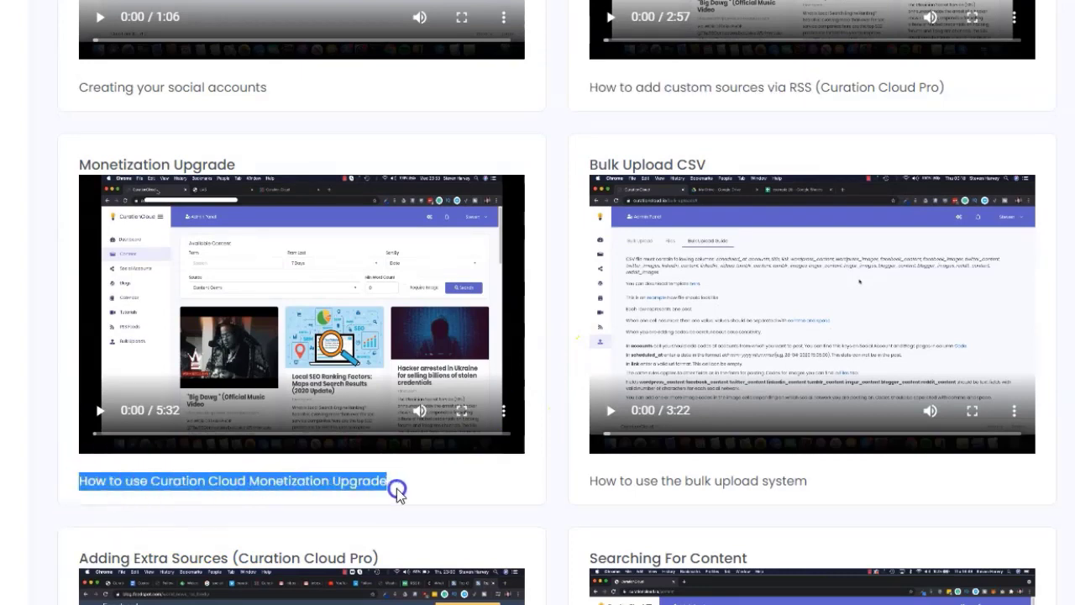
pyautogui.moveTo(396, 492); pyautogui.dragTo(396, 490)
pyautogui.click(289, 483)
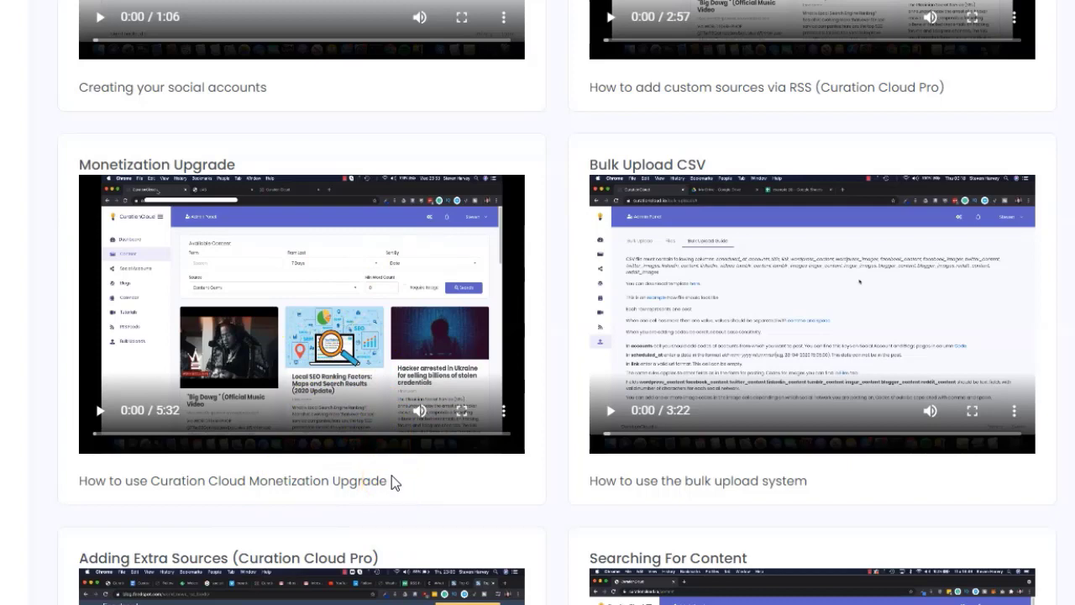
pyautogui.scroll(-2, 392, 475)
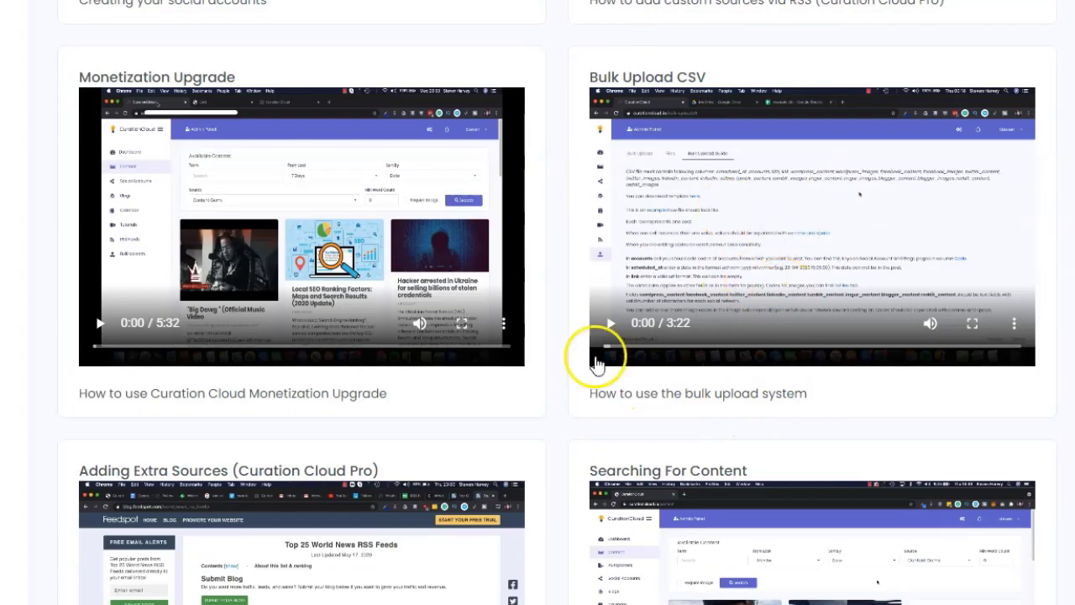
pyautogui.scroll(-6, 505, 401)
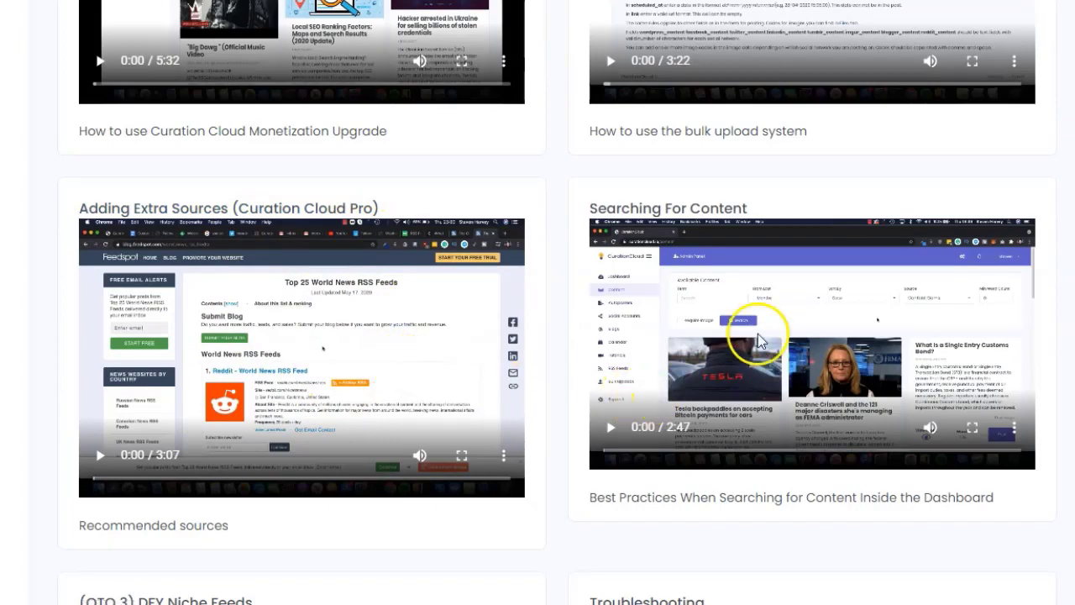
pyautogui.scroll(-5, 744, 384)
pyautogui.scroll(-3, 694, 403)
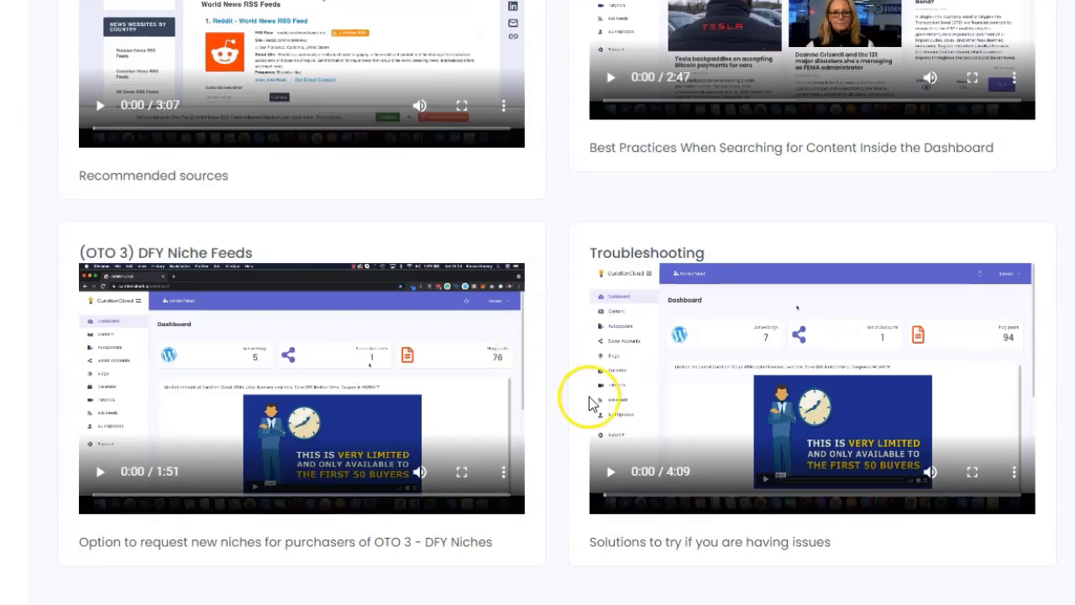
pyautogui.scroll(-1, 763, 385)
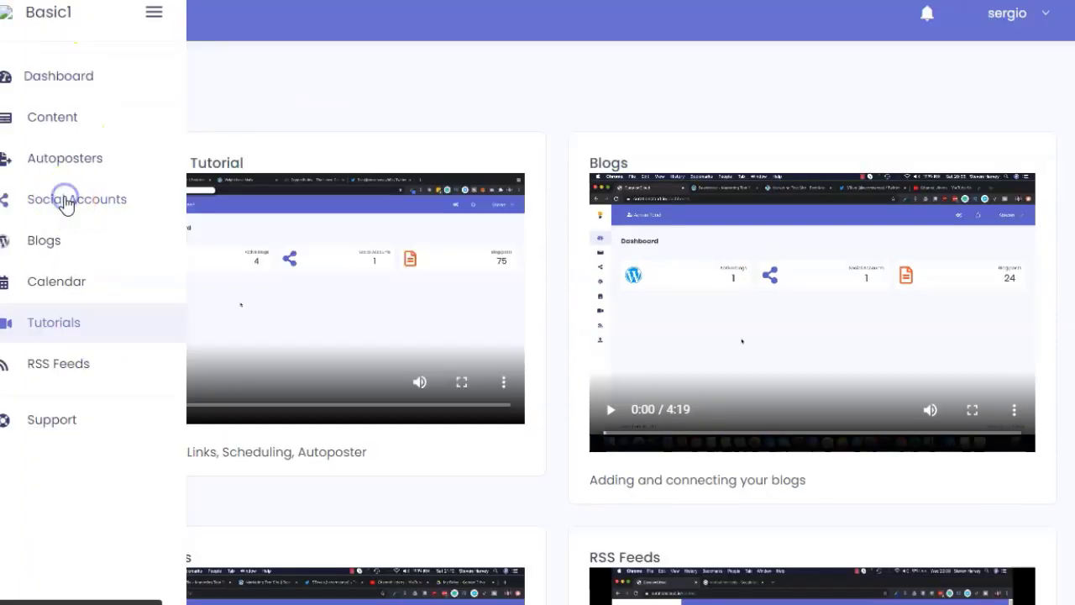
# - View the networks offered for linking a new social account and close the dialog without linking one
pyautogui.click(66, 202)
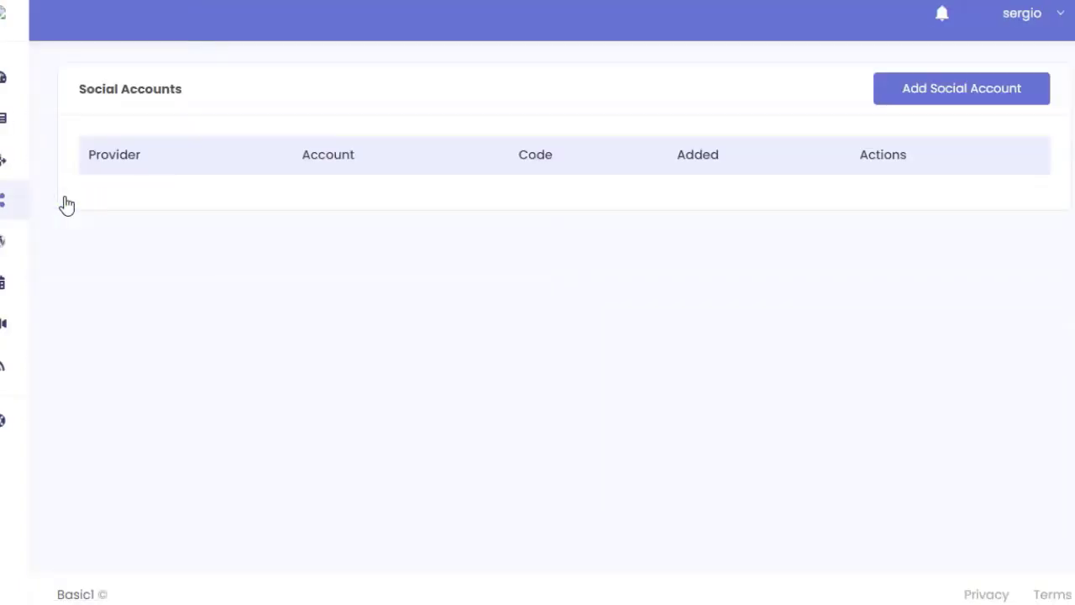
pyautogui.click(990, 92)
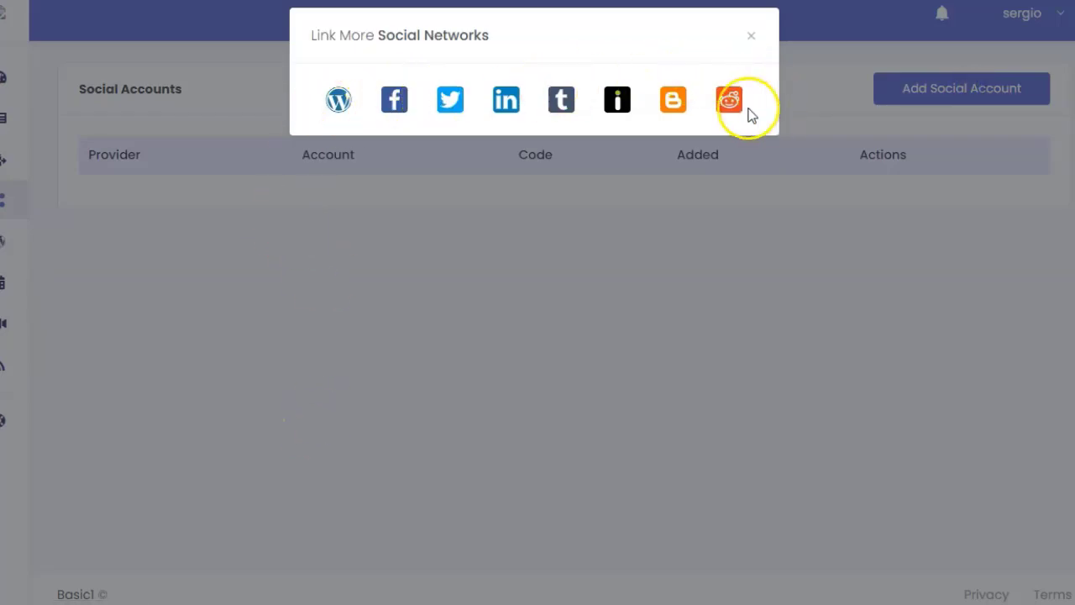
pyautogui.click(450, 101)
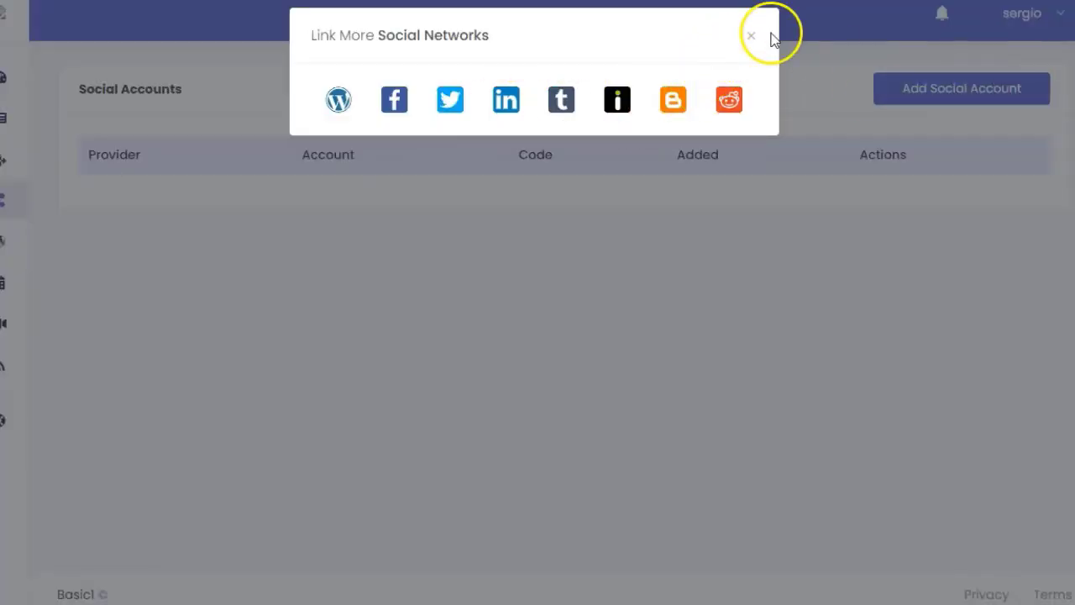
pyautogui.click(752, 36)
# - Open the publishing calendar and look through its weekly schedule for May 2021
pyautogui.moveTo(12, 204)
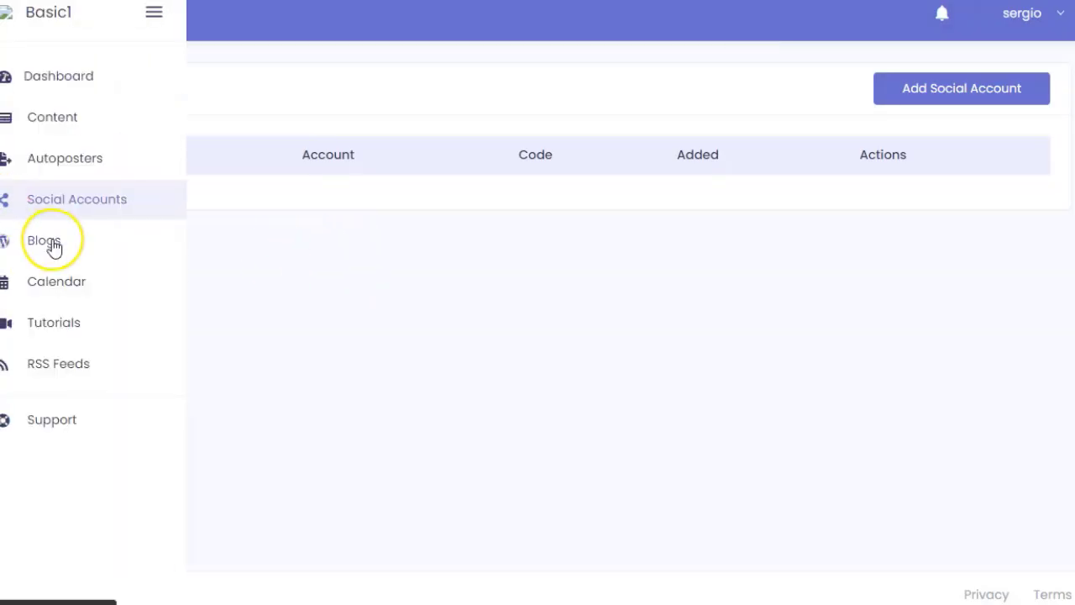
pyautogui.click(53, 279)
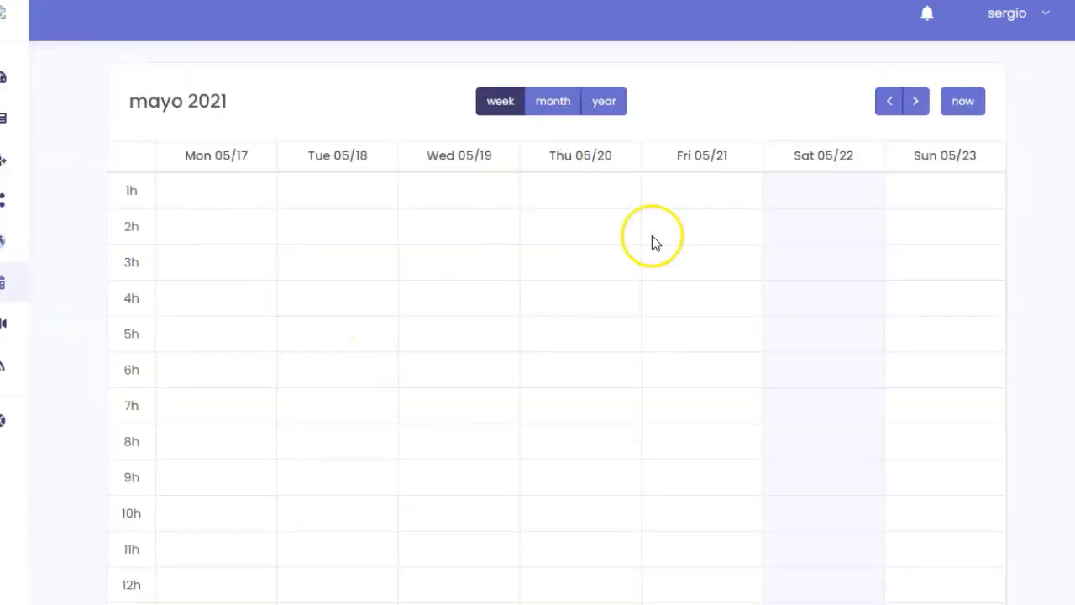
pyautogui.scroll(-4, 440, 333)
pyautogui.scroll(5, 420, 389)
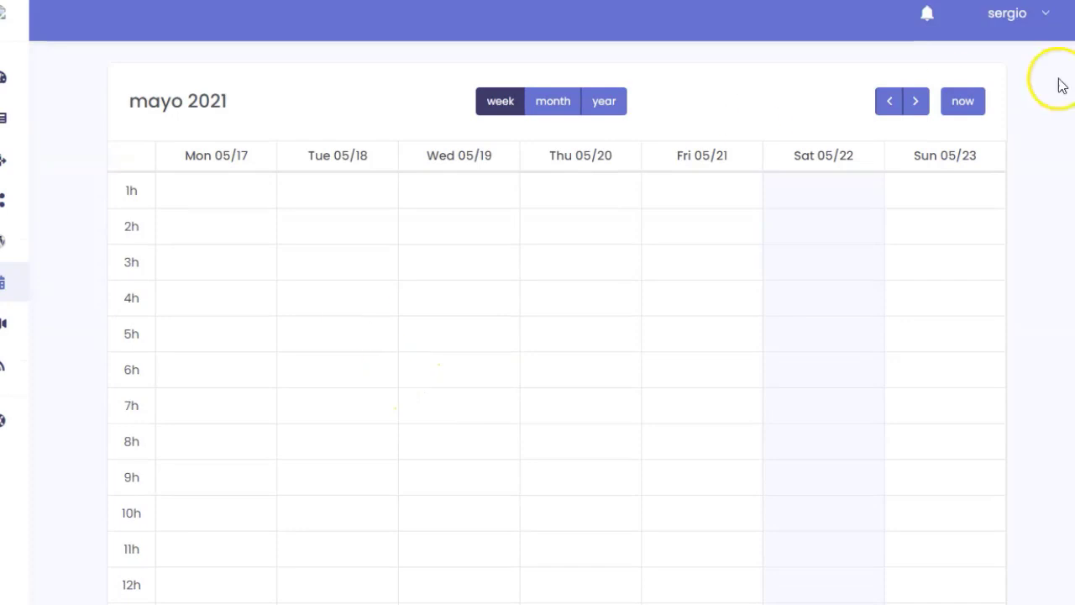
# - Open the autoposters page, start a new autoposter with the term Dietas and check the blog choices
pyautogui.moveTo(64, 372)
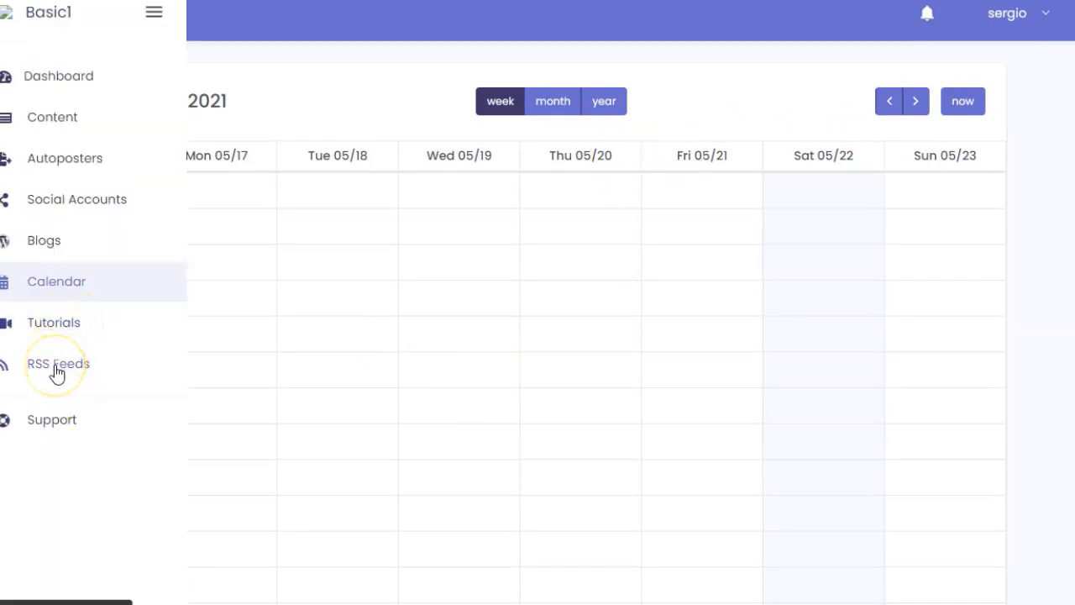
pyautogui.click(79, 159)
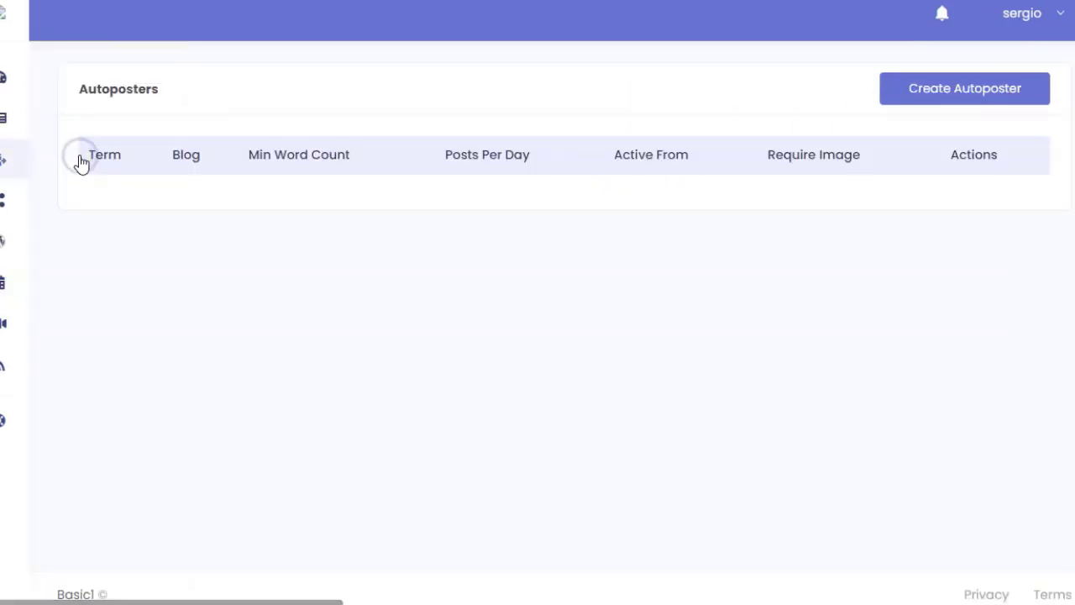
pyautogui.click(972, 89)
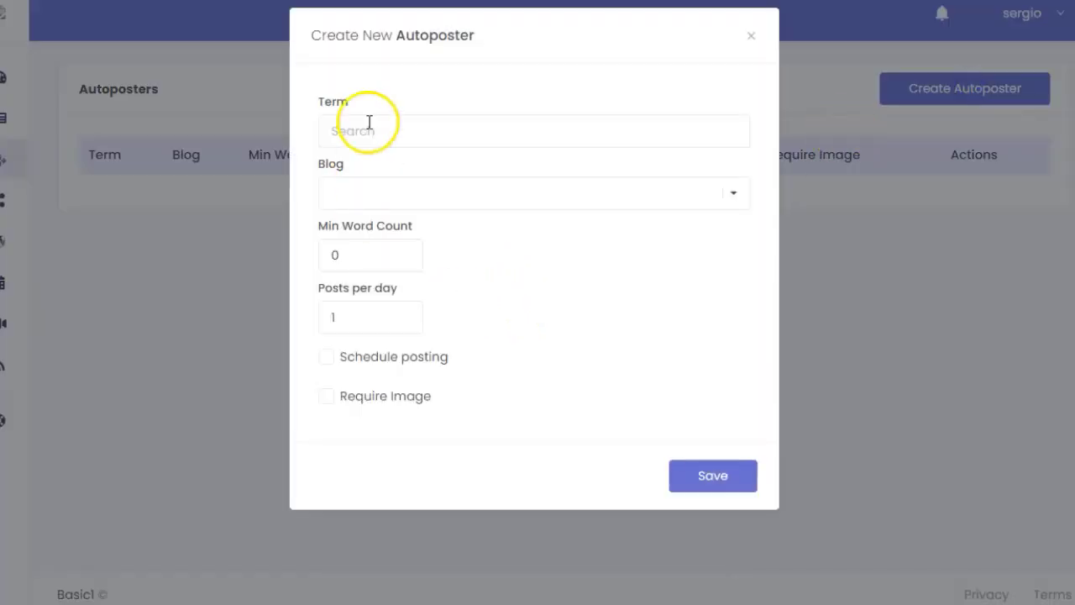
pyautogui.click(418, 131)
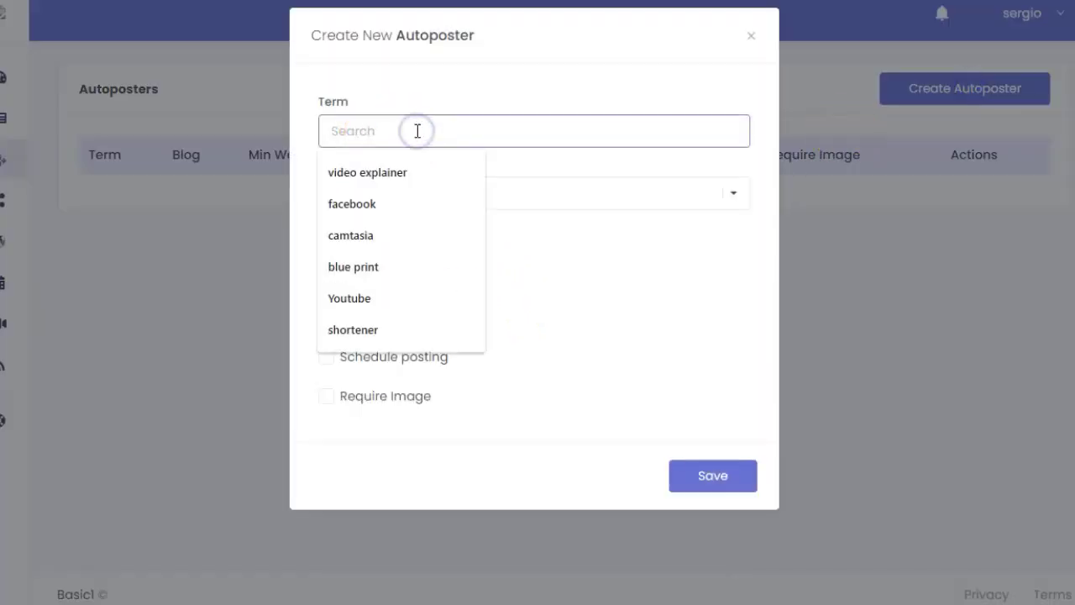
pyautogui.click(418, 131)
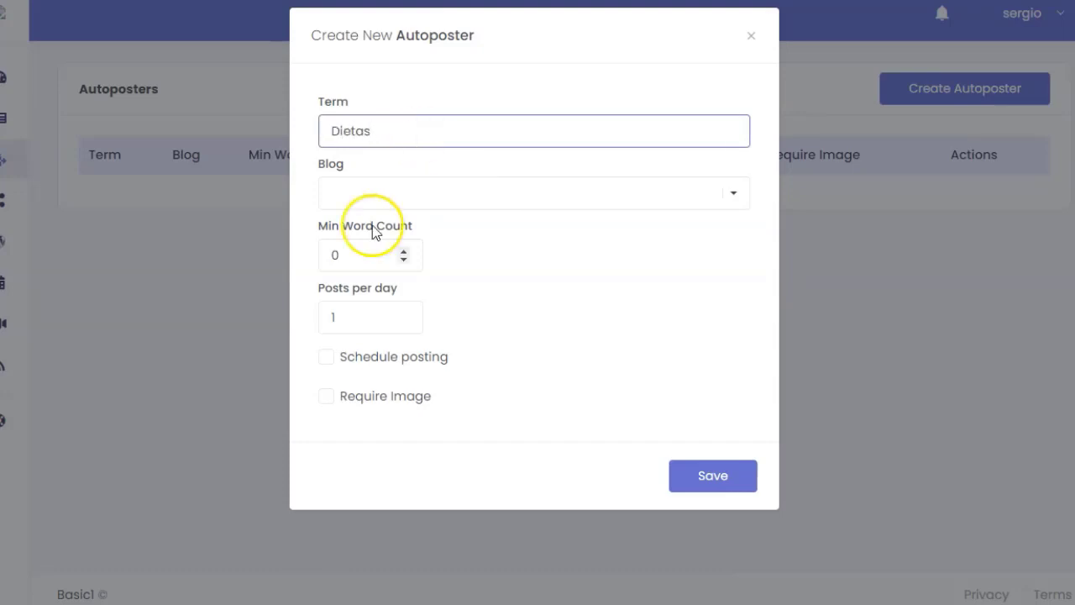
pyautogui.click(385, 193)
pyautogui.click(552, 271)
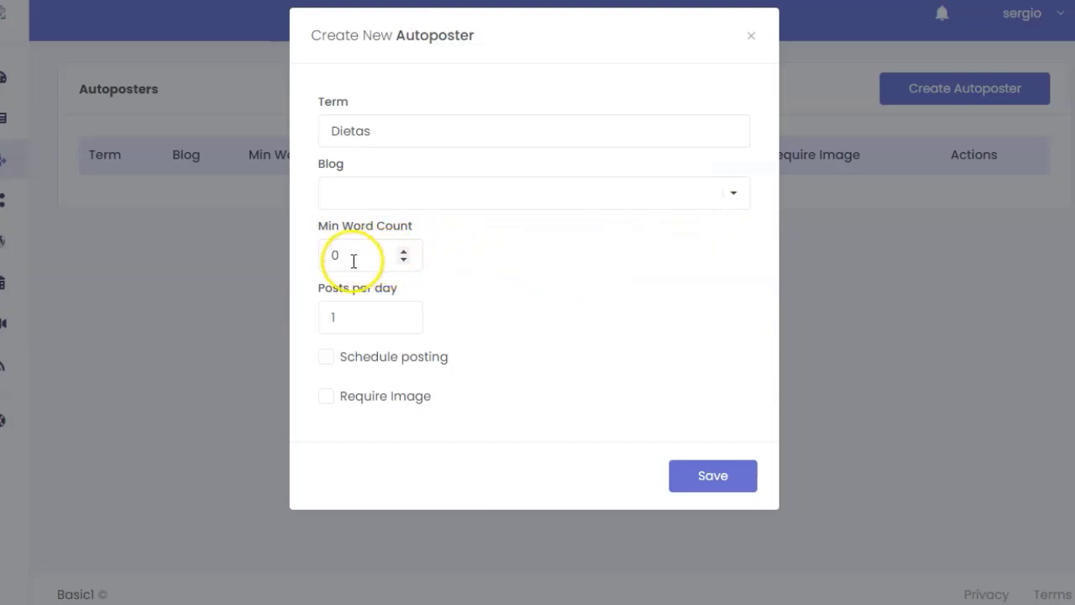
# - Set the new autoposter's minimum word count to 300 and its posts per day to 3
pyautogui.moveTo(349, 258); pyautogui.dragTo(298, 262)
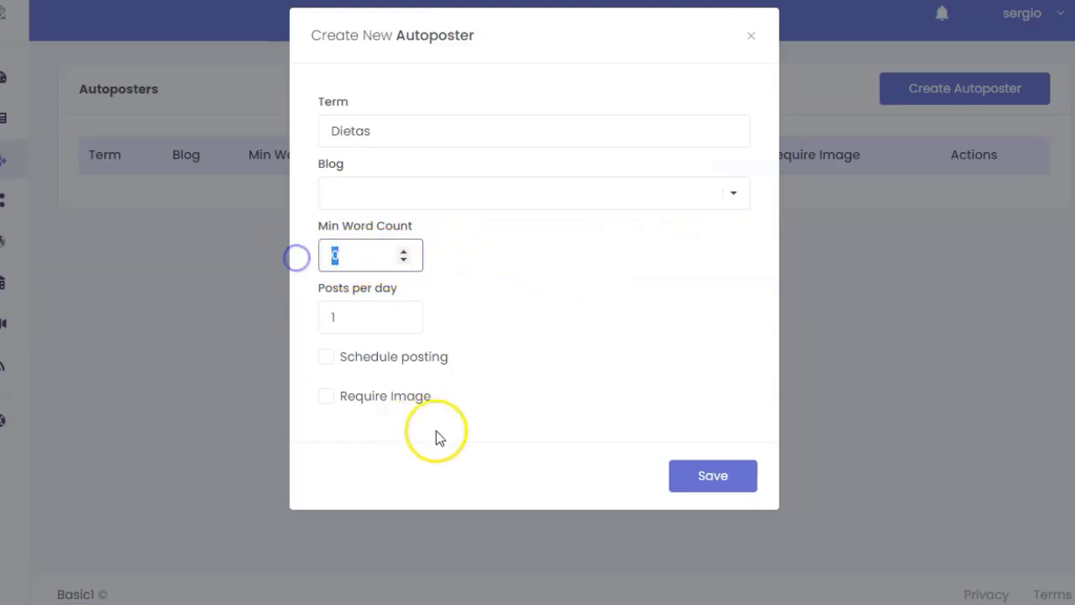
pyautogui.write('300')
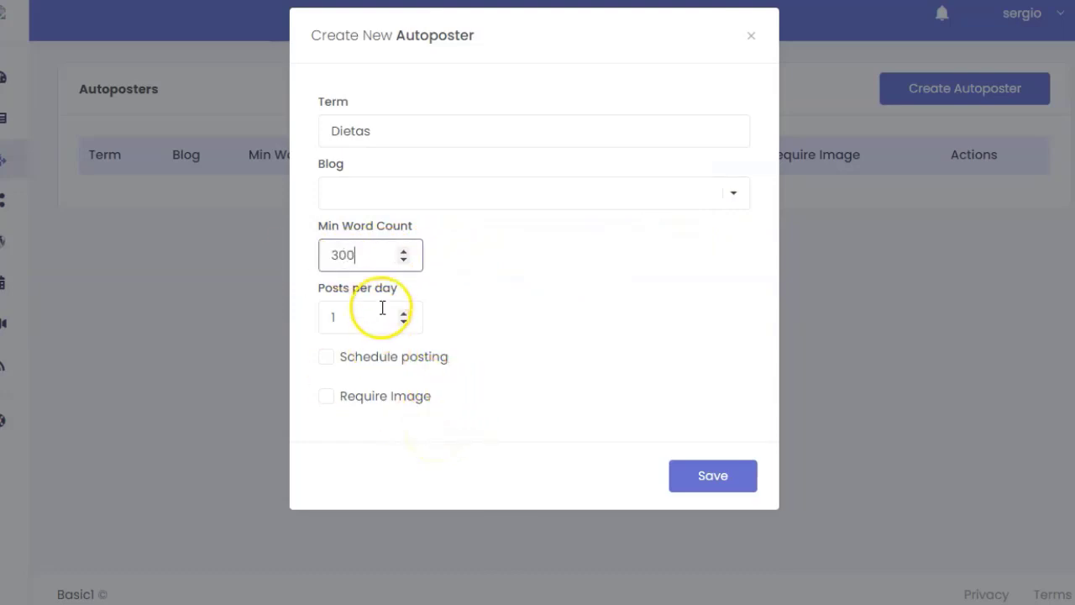
pyautogui.moveTo(379, 309); pyautogui.dragTo(262, 312)
pyautogui.write('3')
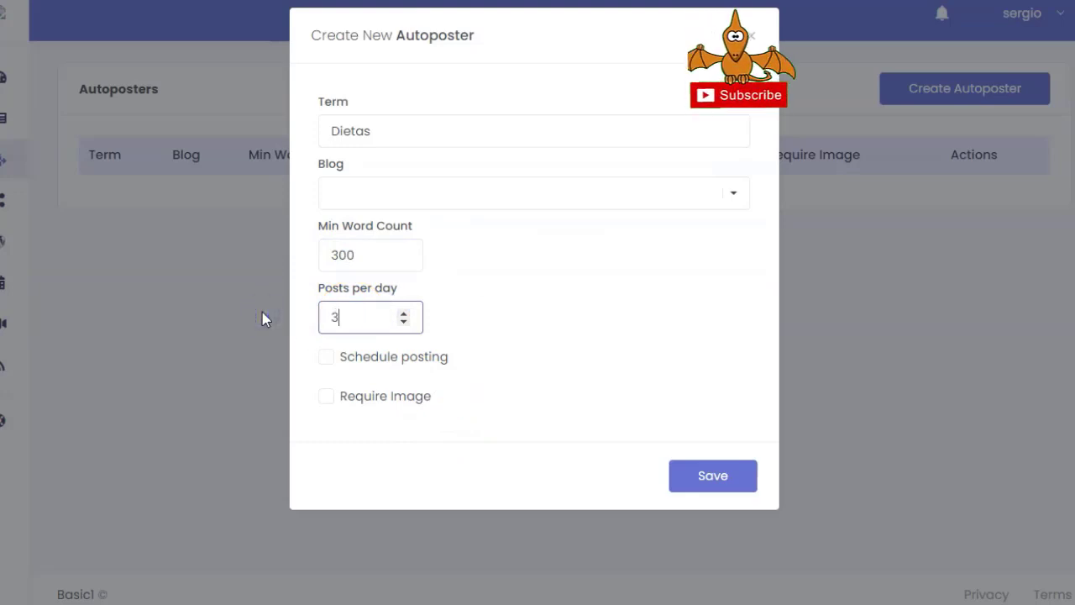
# - Schedule the autoposter's posting for 25 May 2021 at 17:31, require an image and submit the autoposter for saving
pyautogui.click(327, 357)
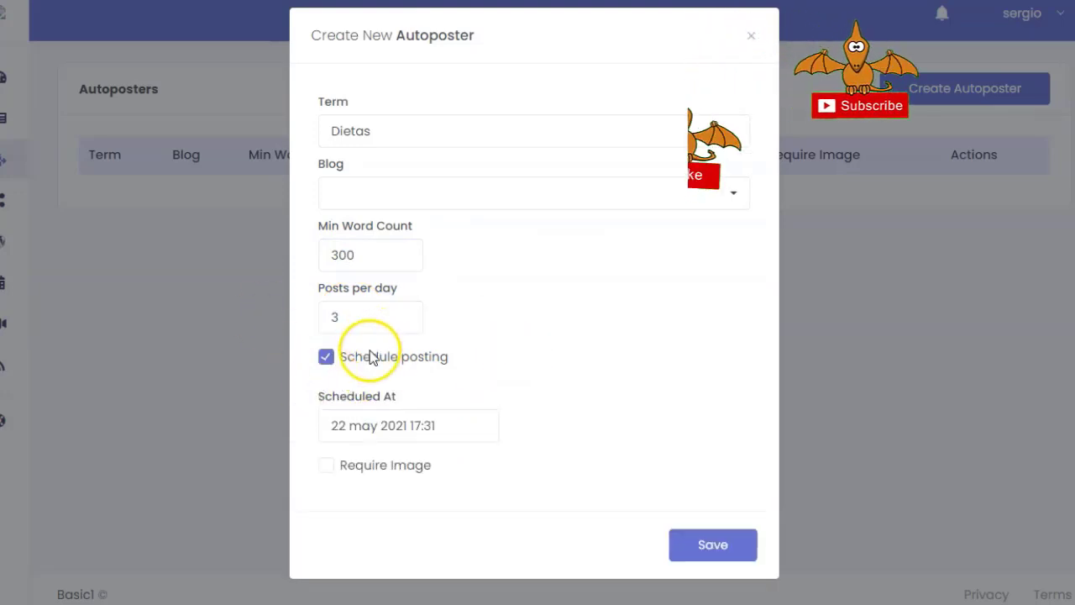
pyautogui.click(470, 428)
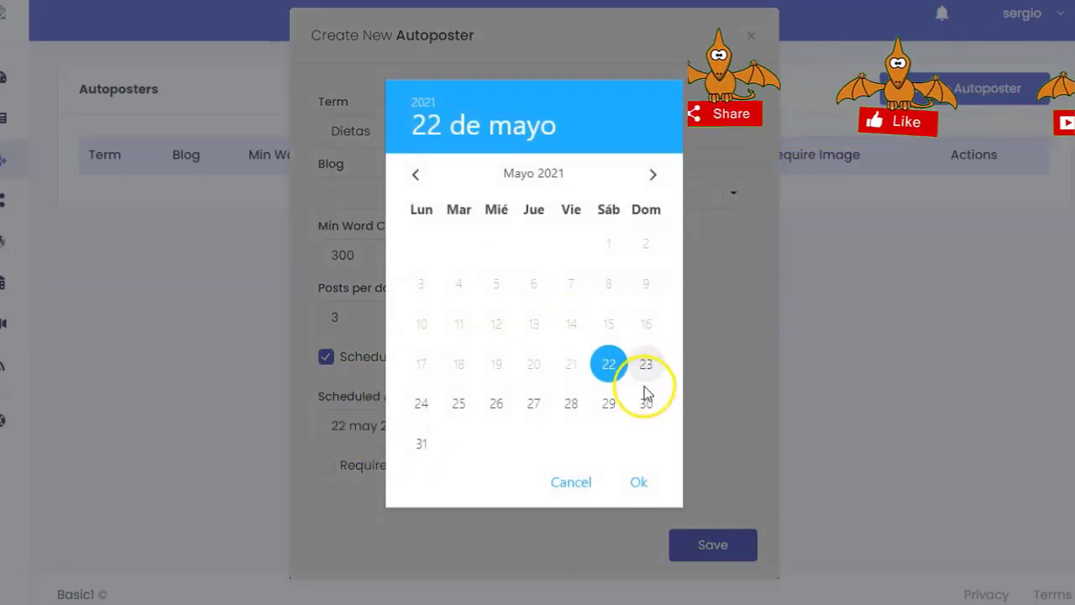
pyautogui.click(460, 408)
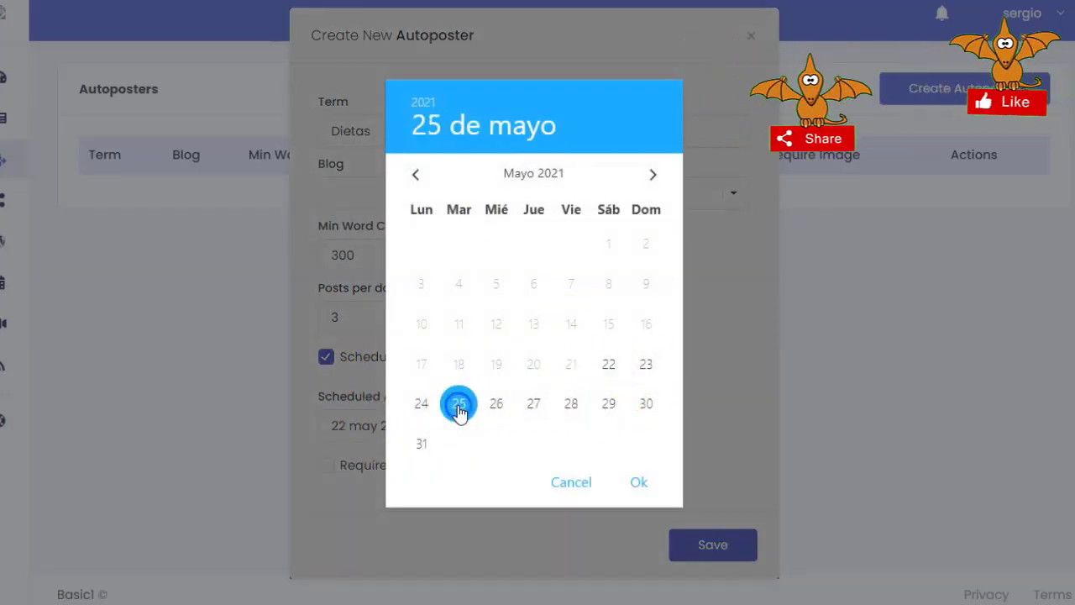
pyautogui.click(638, 486)
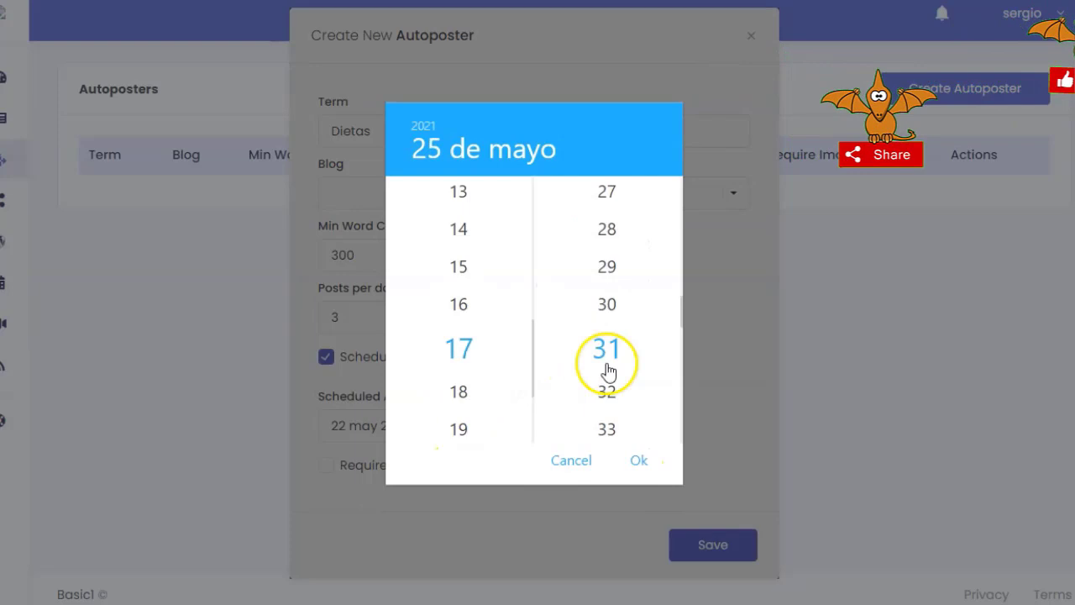
pyautogui.click(636, 461)
pyautogui.click(328, 466)
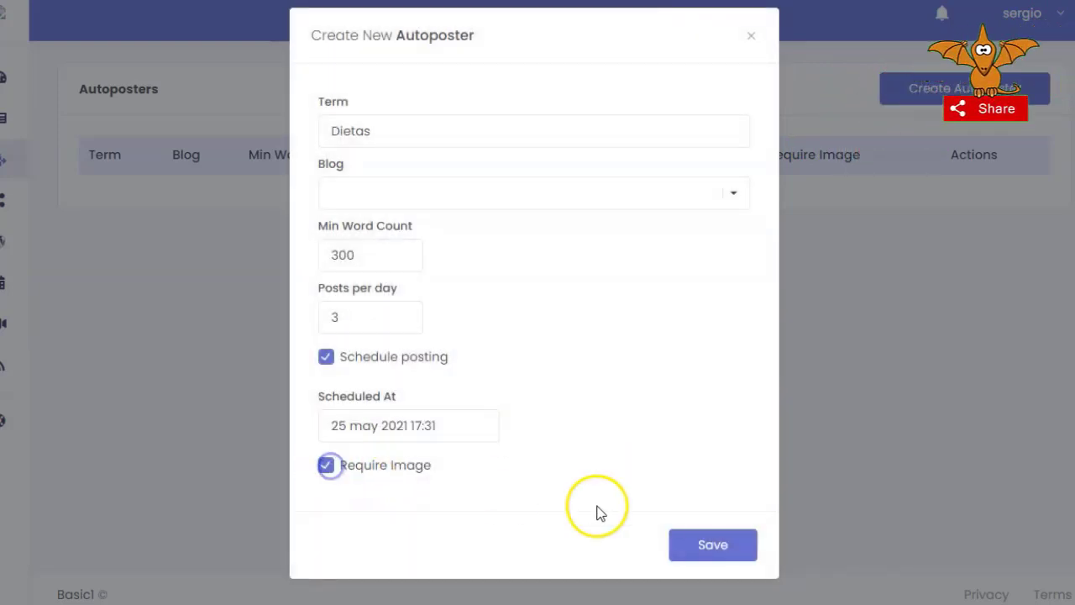
pyautogui.click(713, 545)
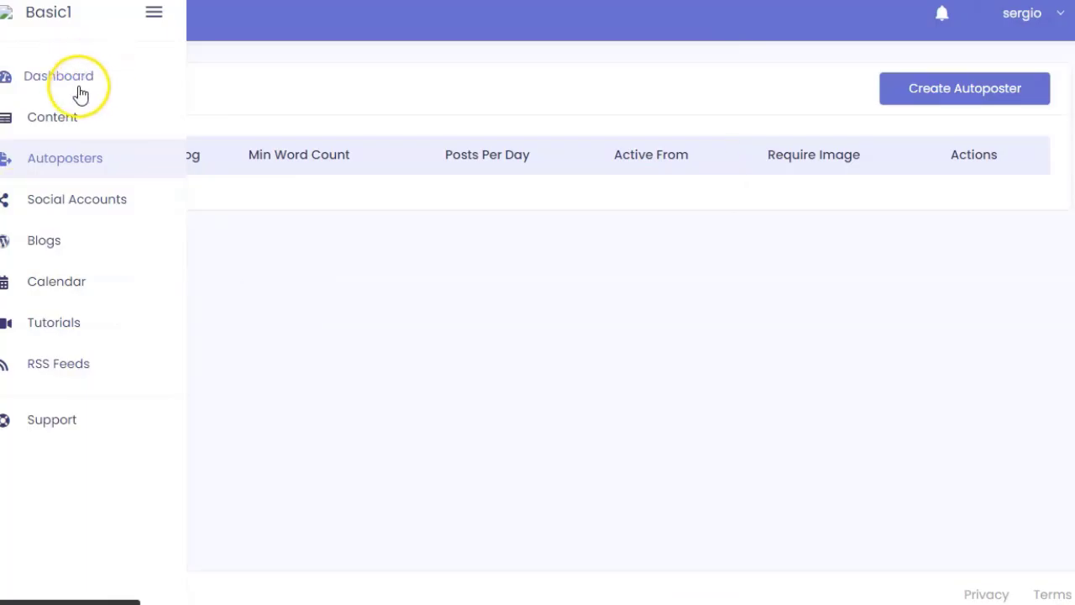
# - Open the dashboard and review the blog, social account and post counters, the white label offer and the free business tools
pyautogui.click(73, 77)
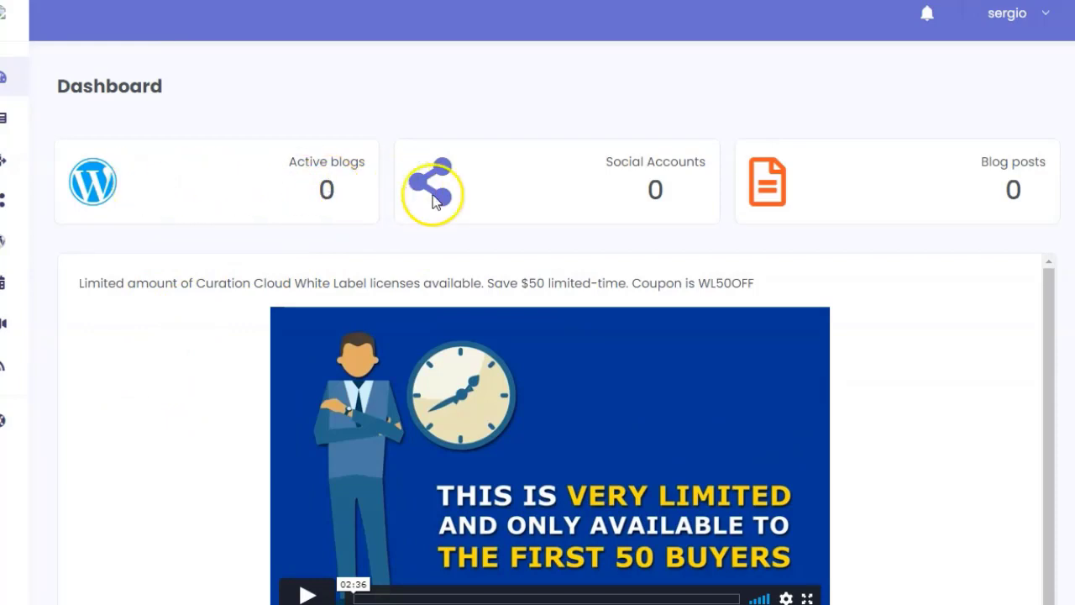
pyautogui.scroll(-1, 70, 340)
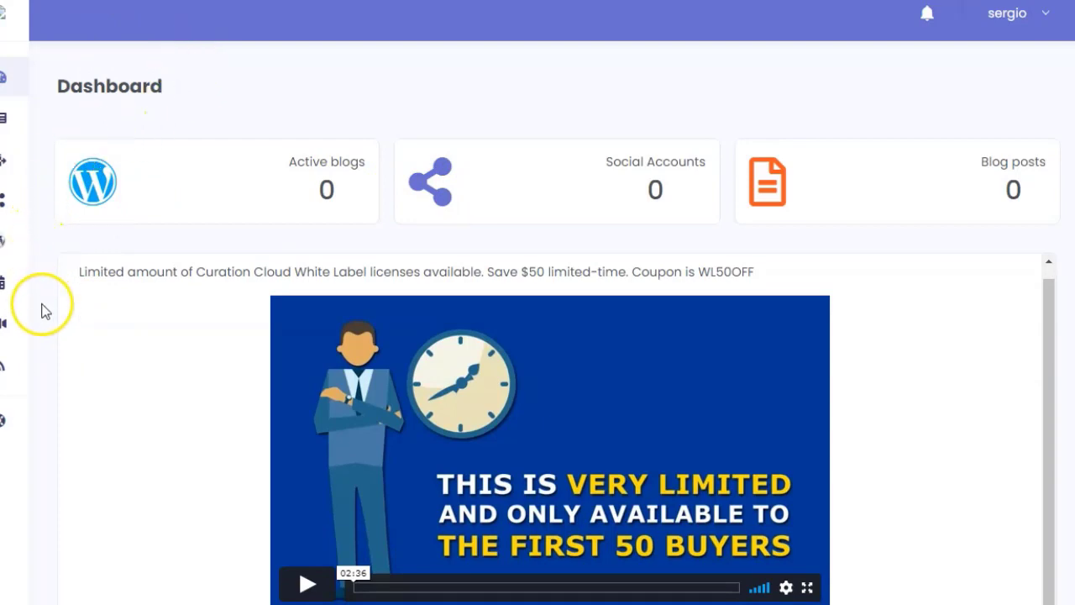
pyautogui.scroll(-2, 143, 439)
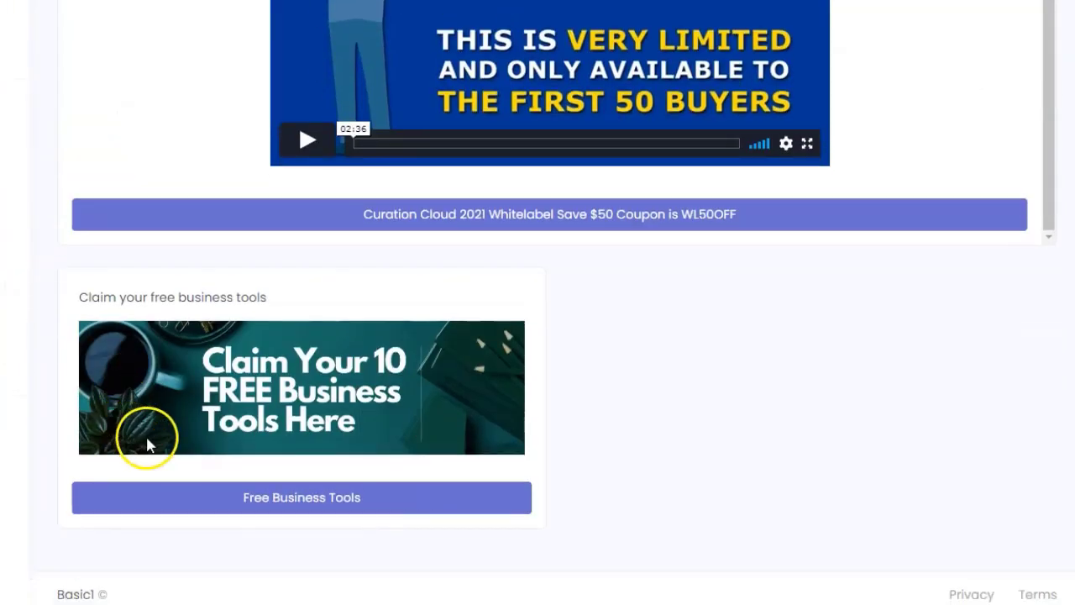
pyautogui.scroll(6, 744, 412)
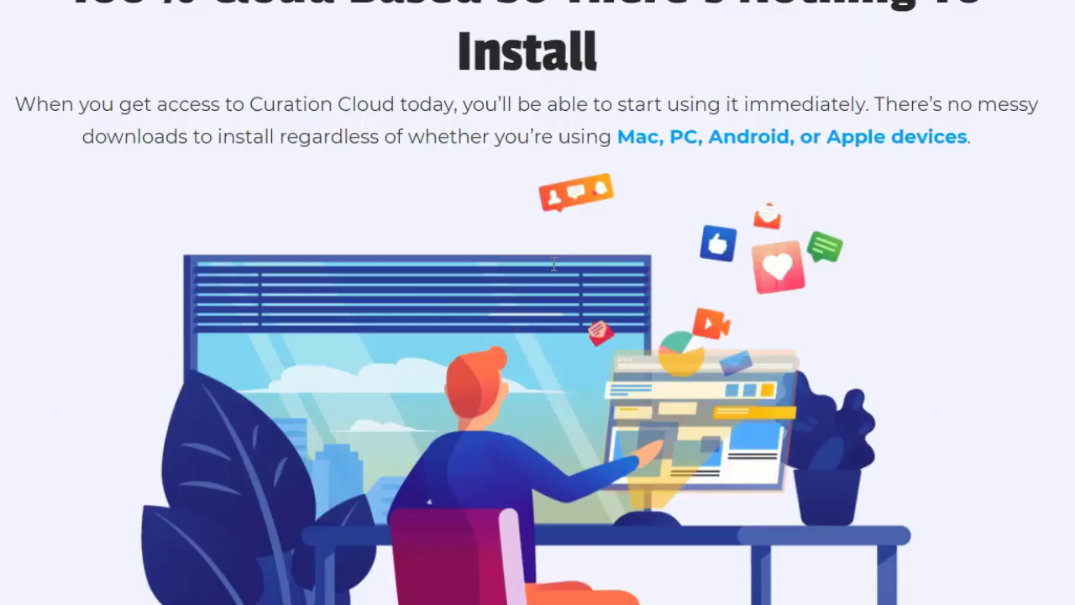
pyautogui.scroll(6, 560, 272)
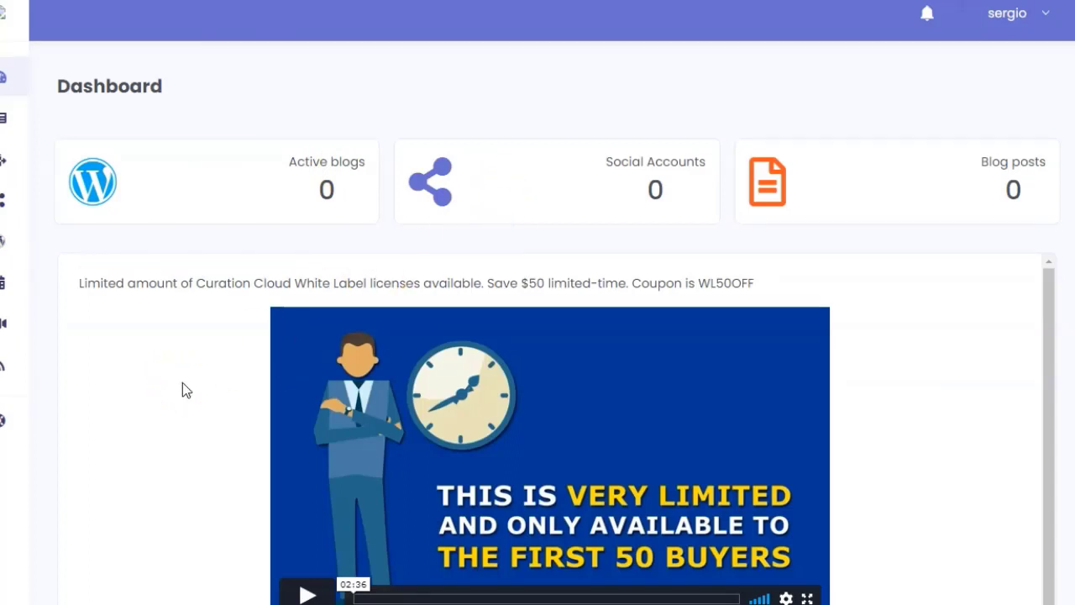
pyautogui.click(17, 368)
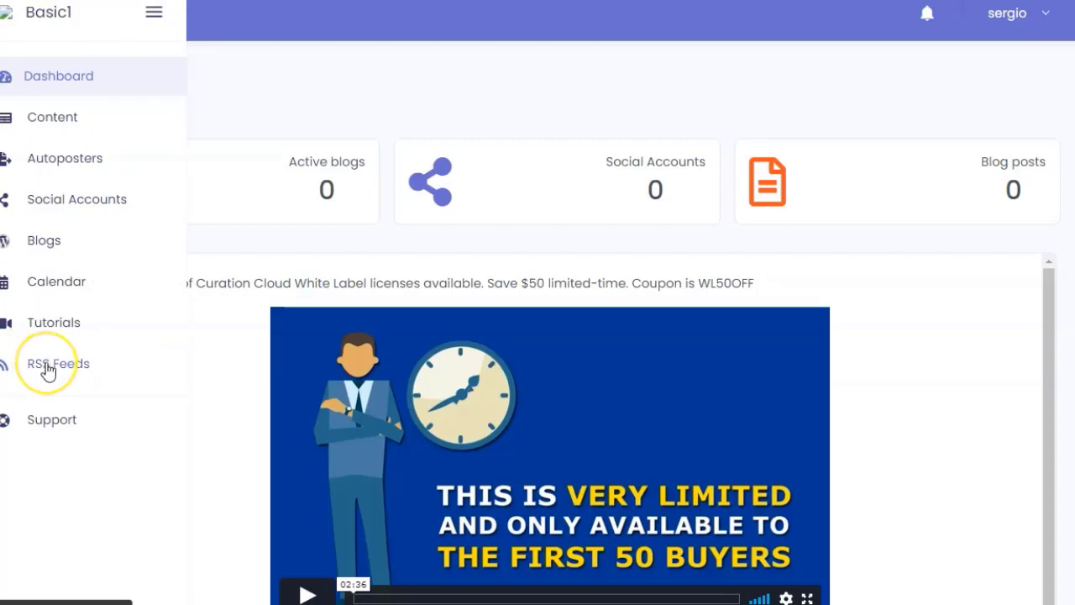
pyautogui.click(76, 375)
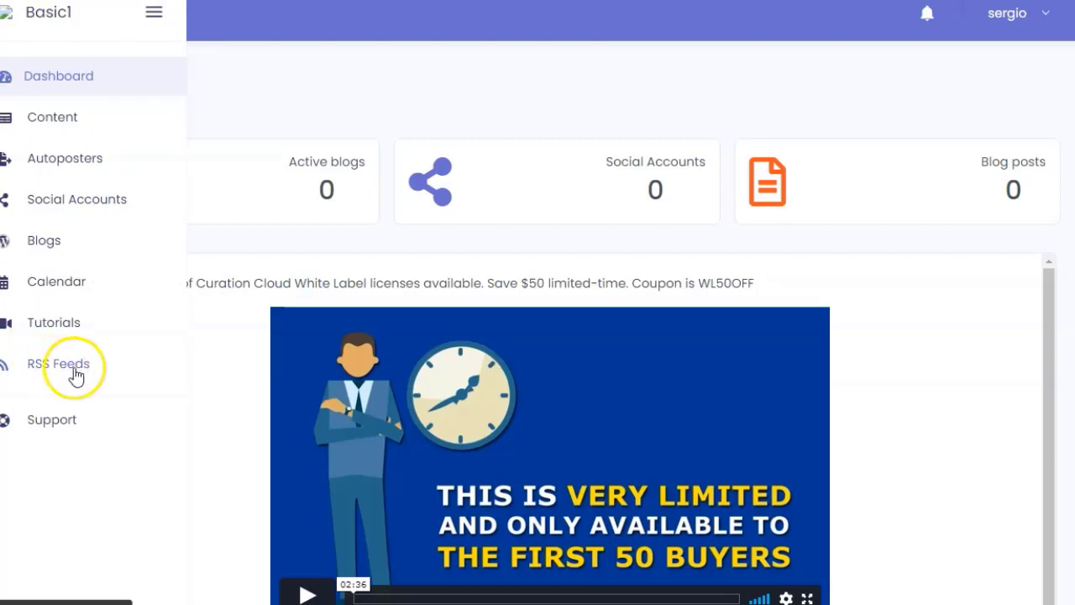
pyautogui.click(151, 425)
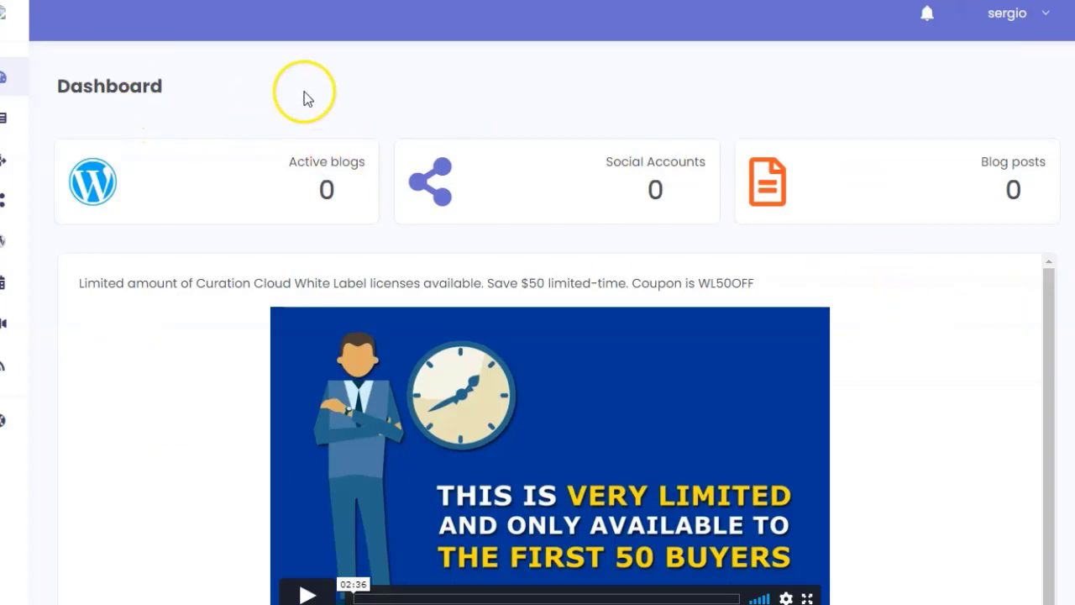
# - Open the tutorials page and review its videos from Curation Cloud Tutorial down to Adding Extra Sources and Searching For Content
pyautogui.moveTo(12, 324)
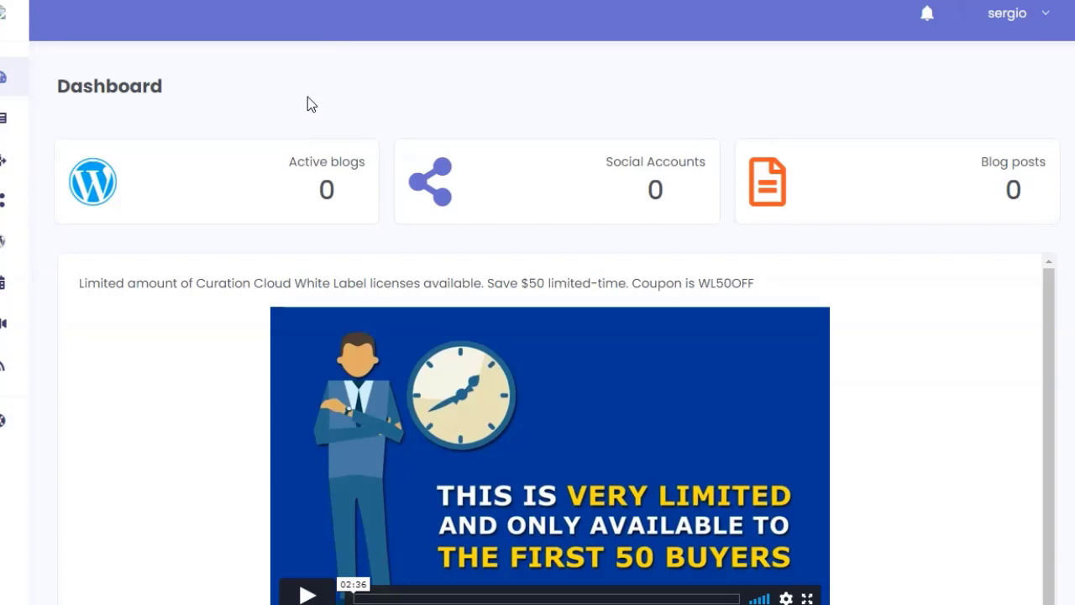
pyautogui.moveTo(8, 112)
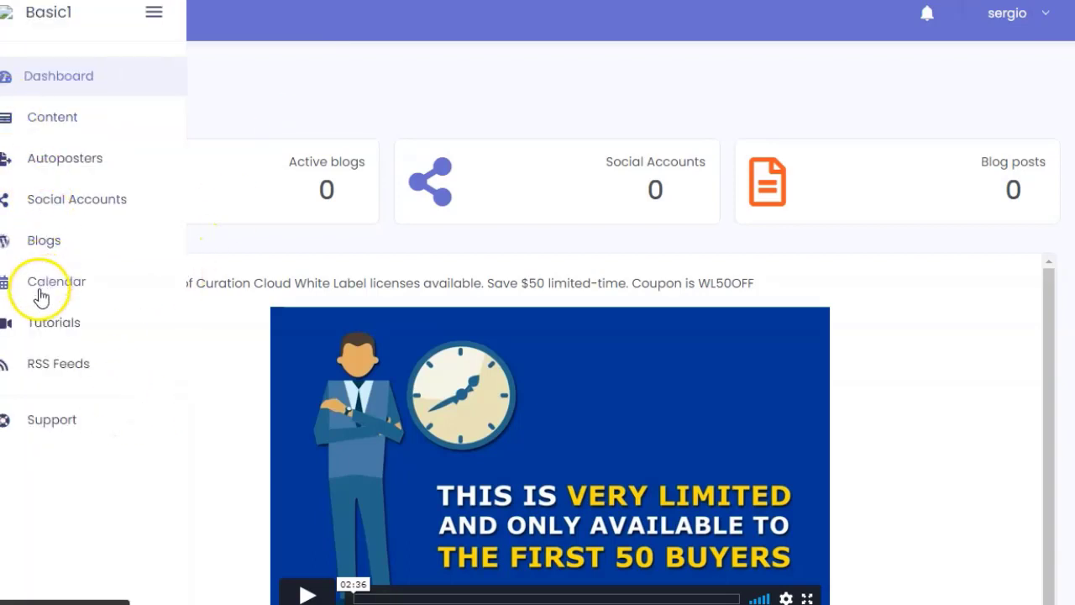
pyautogui.click(57, 326)
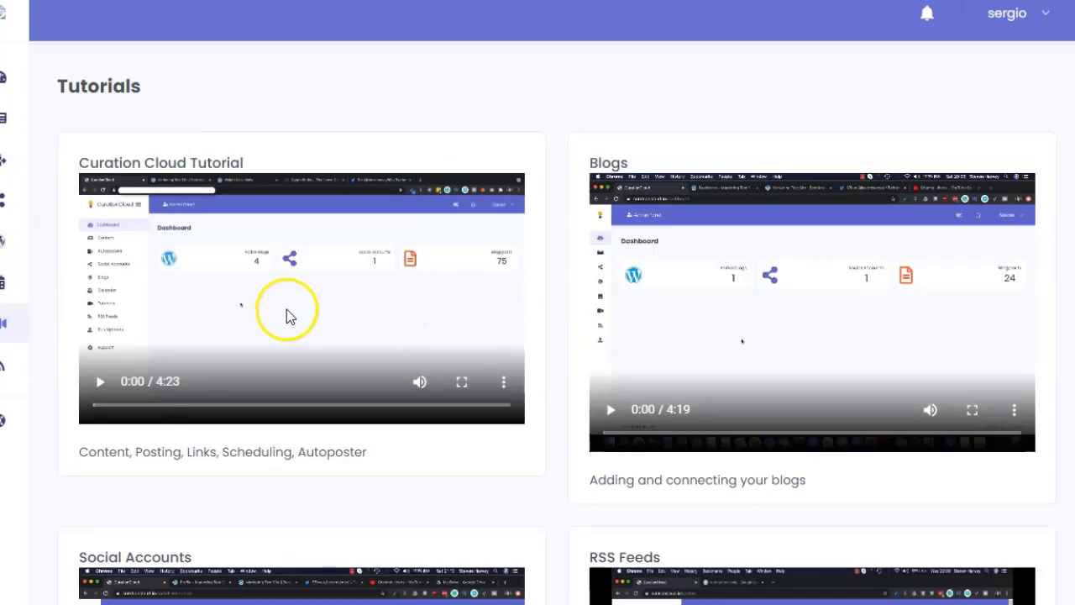
pyautogui.scroll(-1, 240, 302)
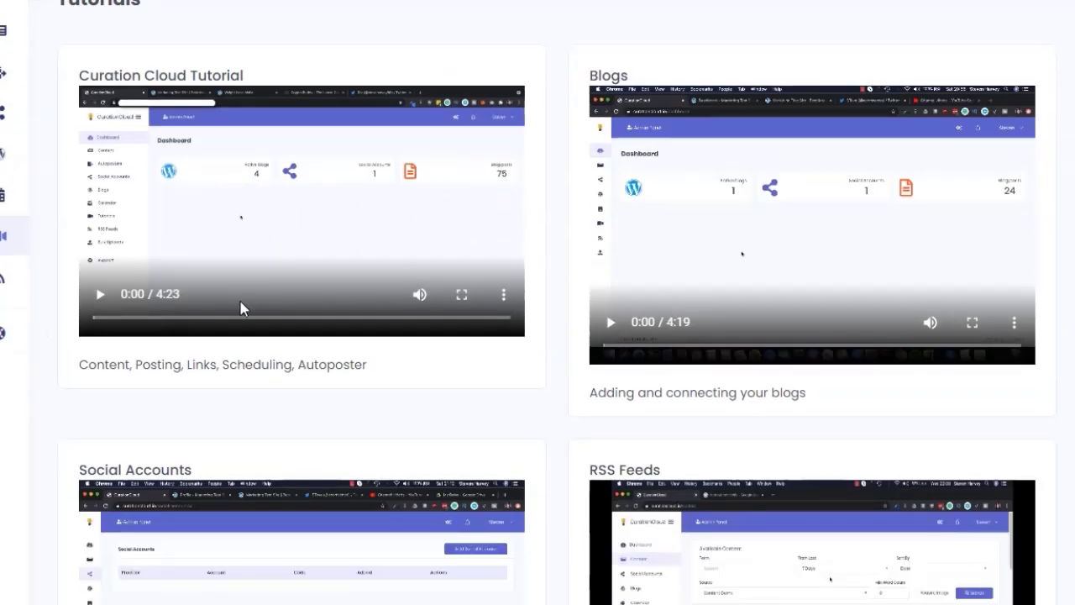
pyautogui.scroll(-4, 664, 305)
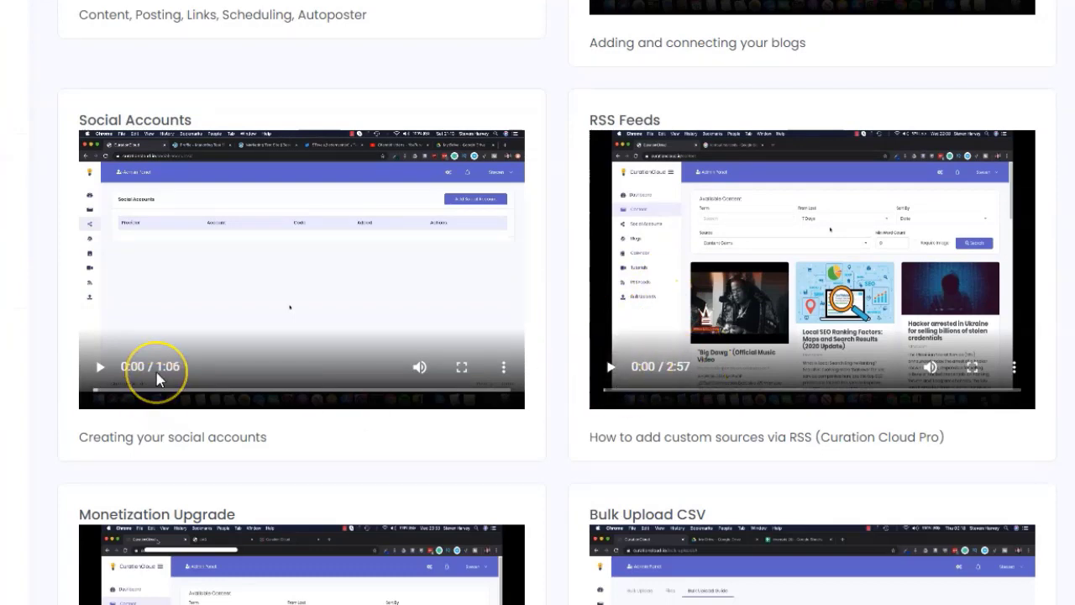
pyautogui.scroll(-4, 156, 378)
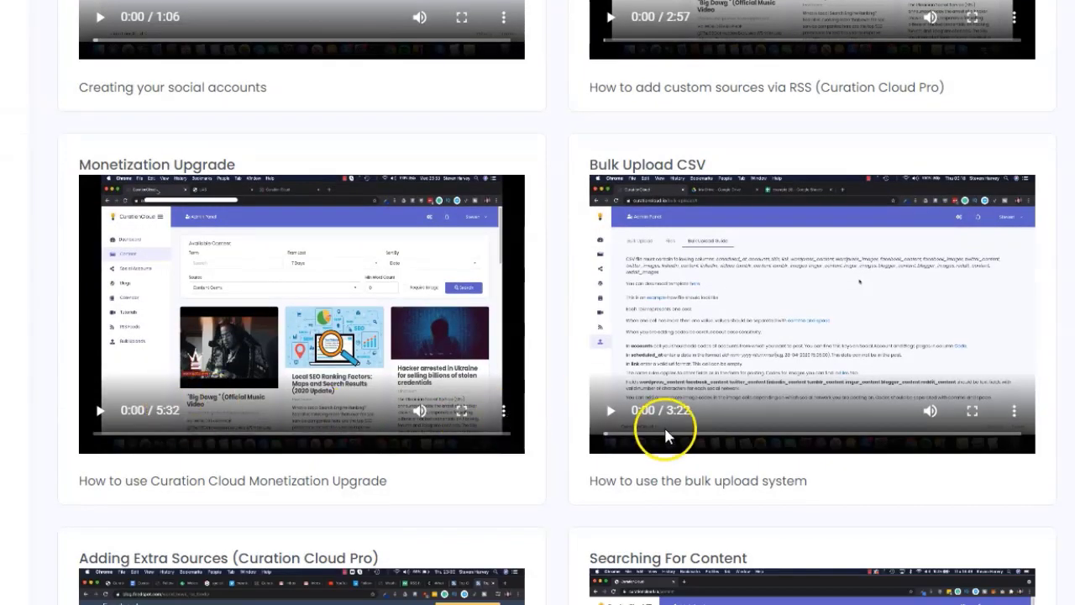
pyautogui.scroll(-3, 672, 420)
pyautogui.scroll(-2, 588, 441)
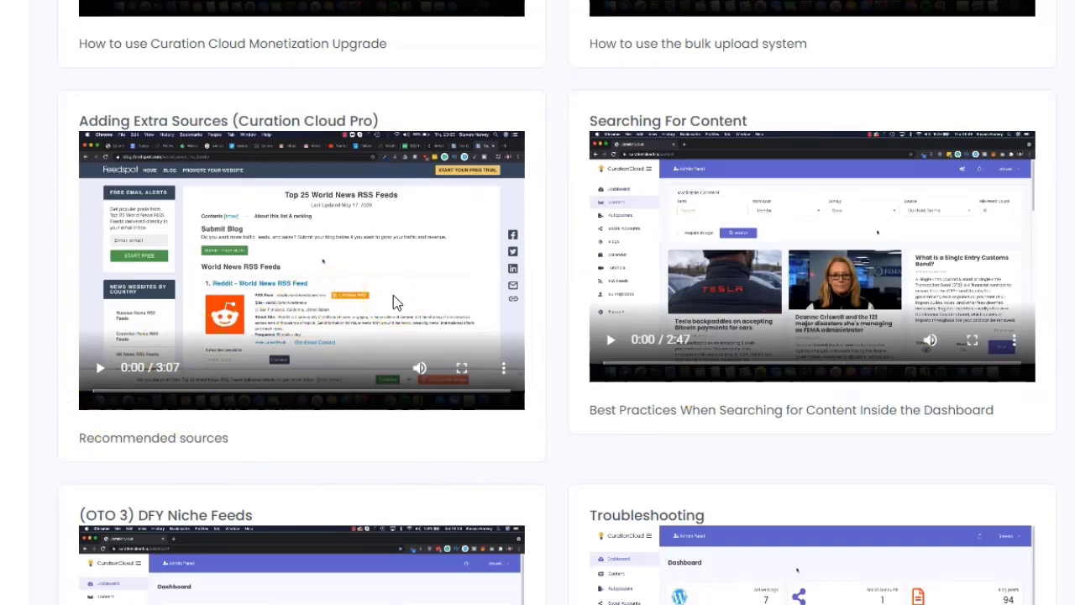
pyautogui.scroll(13, 393, 295)
pyautogui.scroll(2, 393, 294)
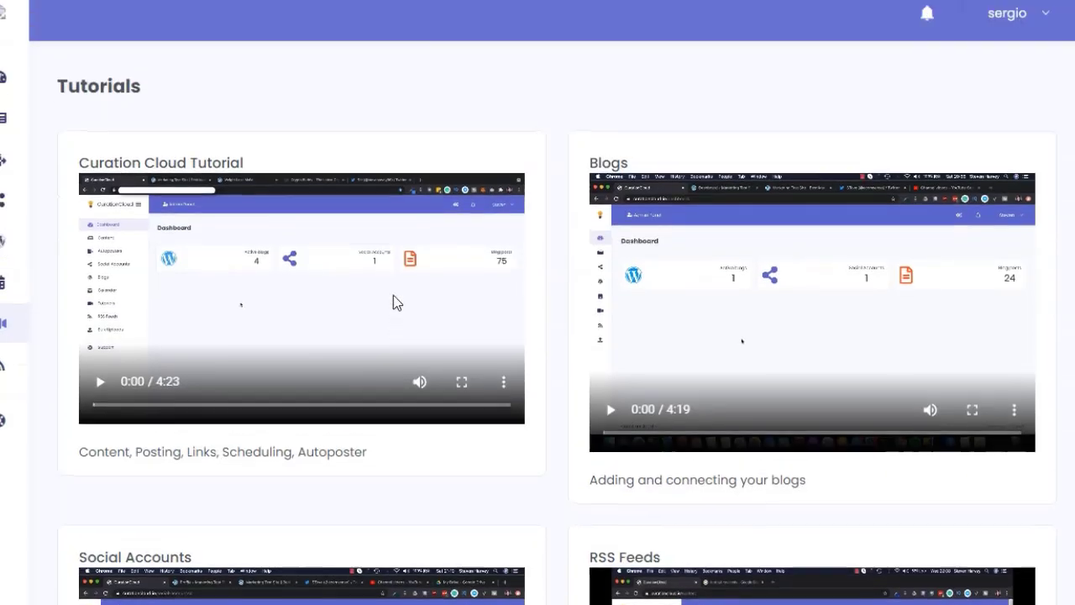
# - Open the content page with the available articles and their search filters
pyautogui.click(790, 357)
pyautogui.click(15, 118)
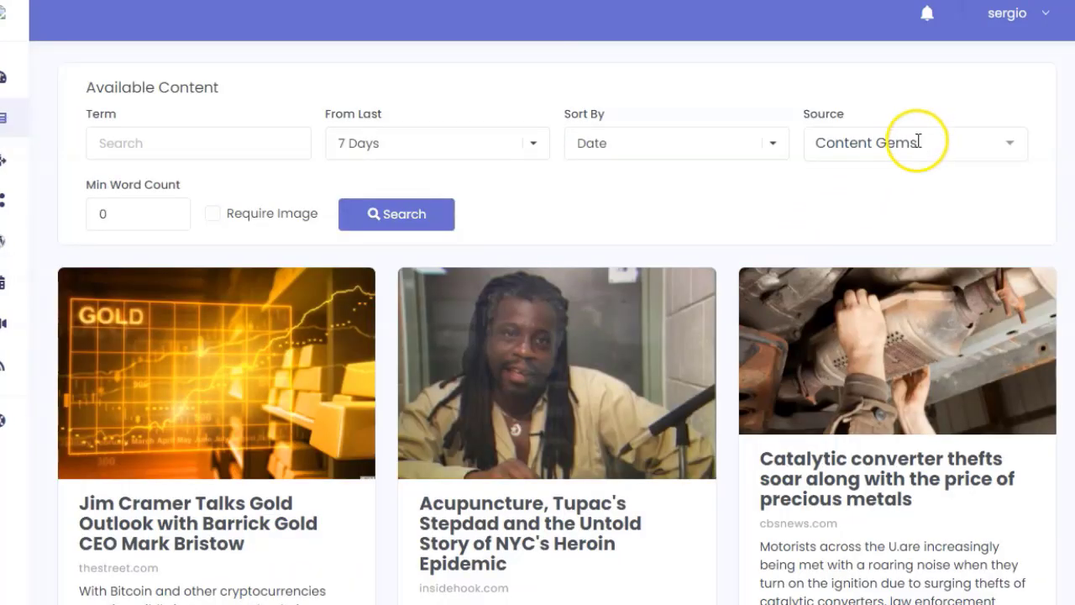